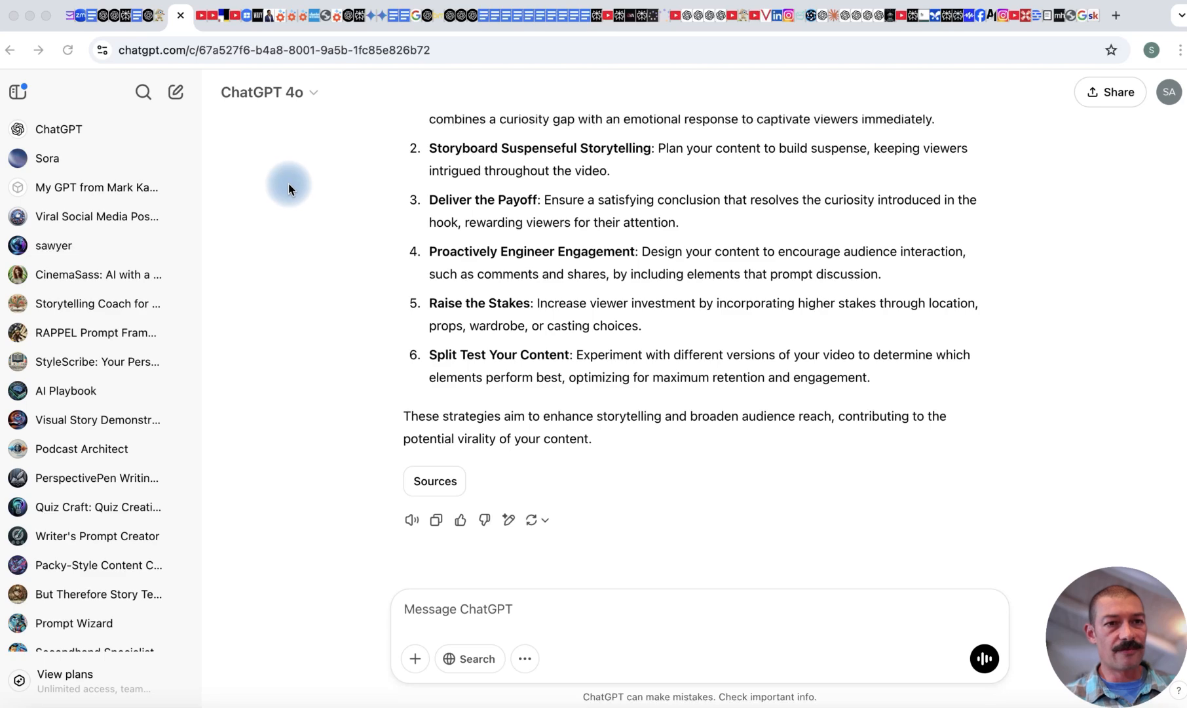
# Review the opening prompt requesting a custom GPT video framework and the Hook section of the reply.
pyautogui.scroll(15, 434, 220)
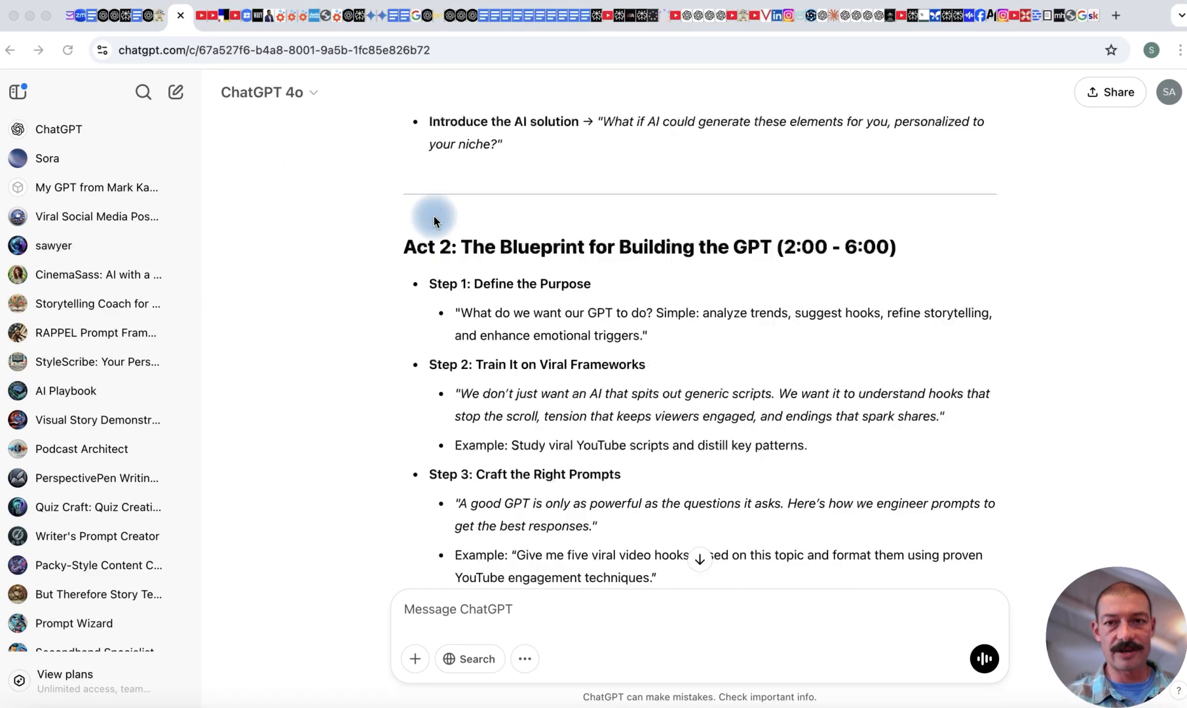
pyautogui.scroll(5, 434, 221)
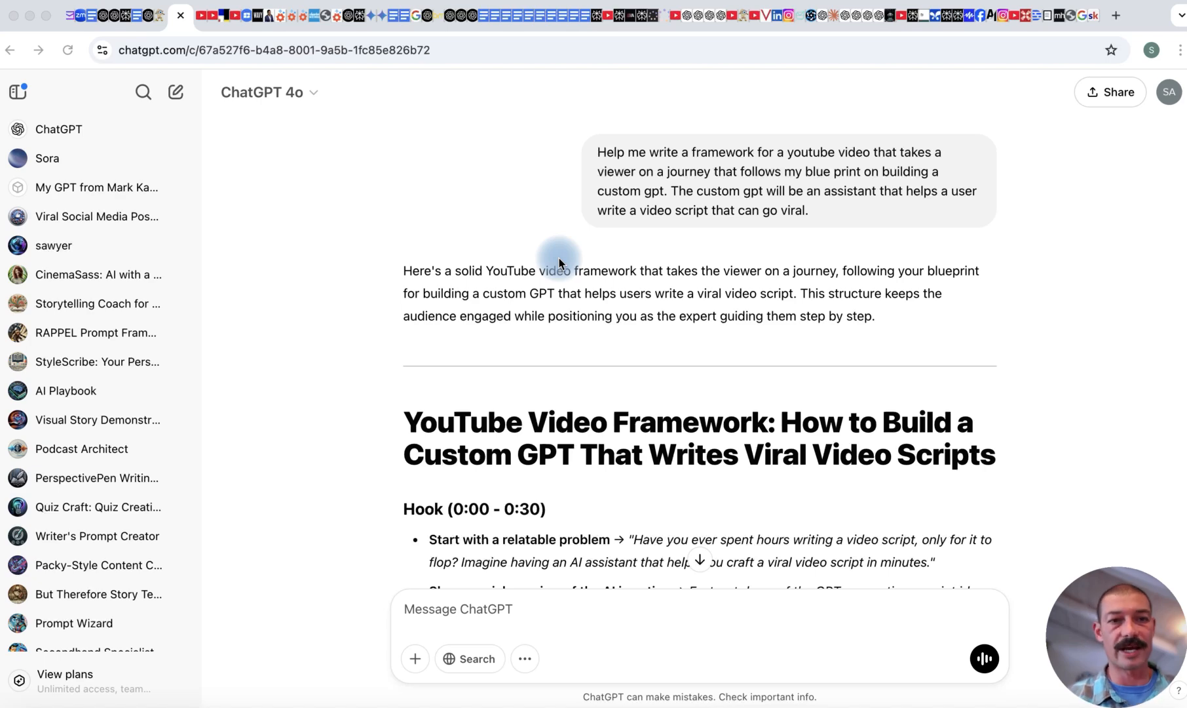
pyautogui.scroll(-2, 559, 259)
pyautogui.scroll(2, 649, 252)
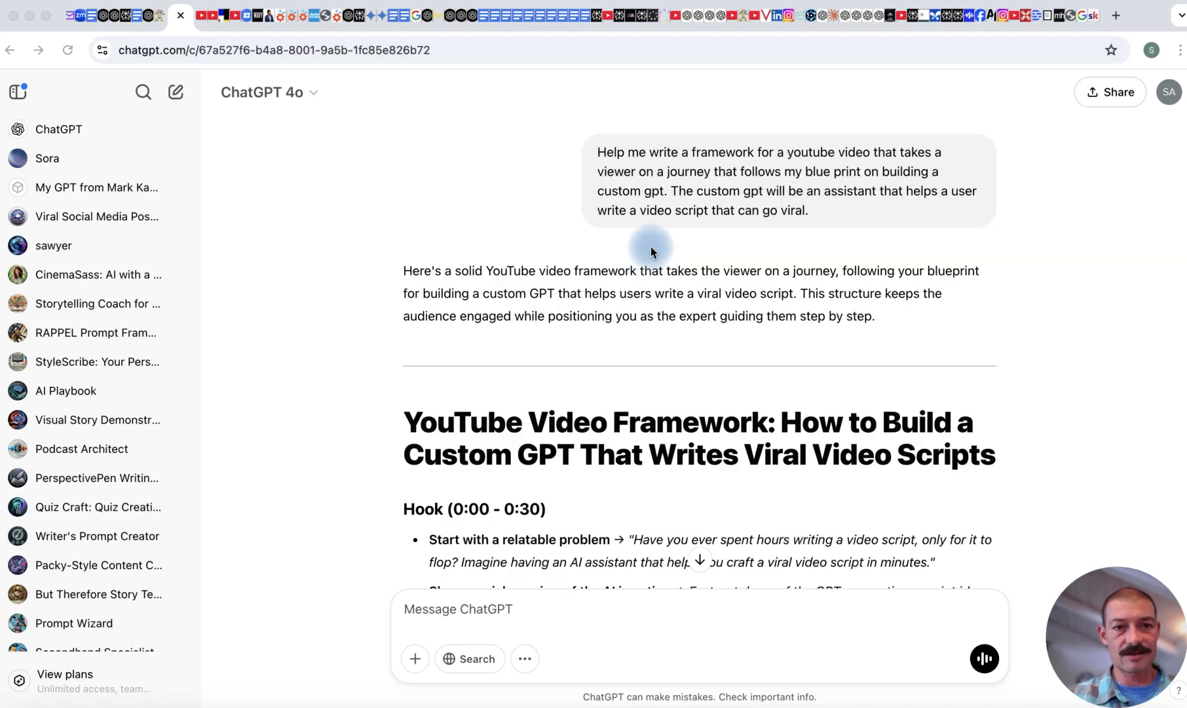
pyautogui.scroll(-4, 651, 248)
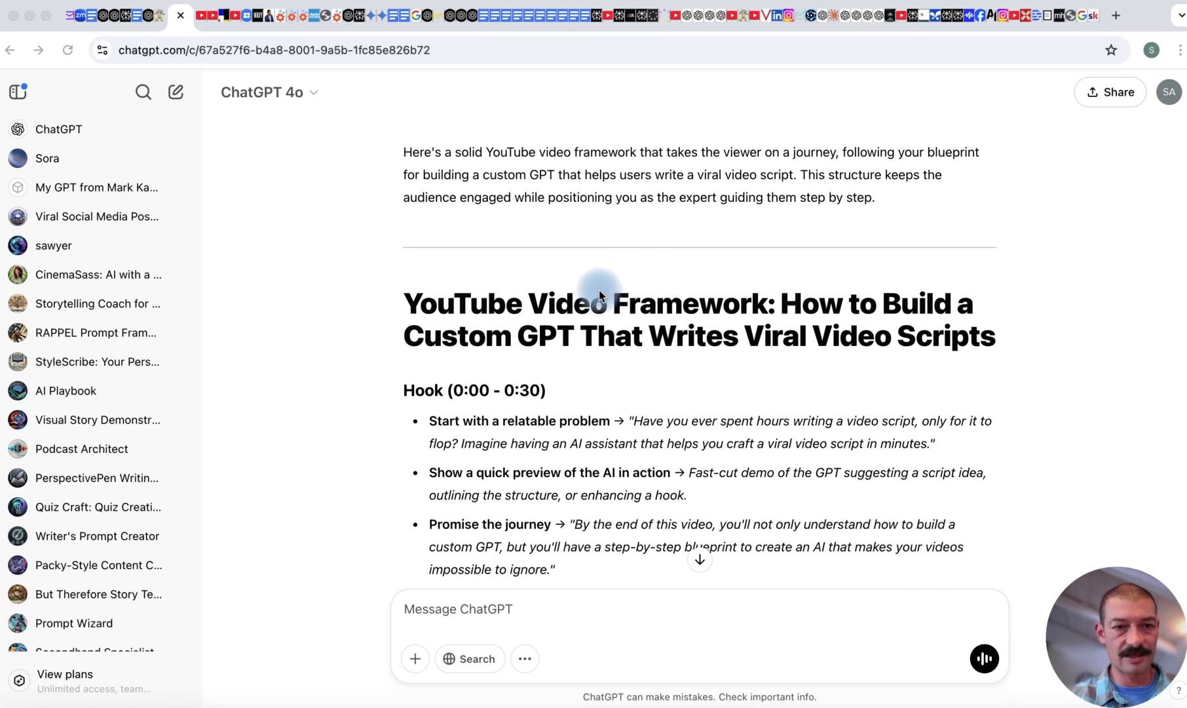
pyautogui.scroll(-4, 599, 289)
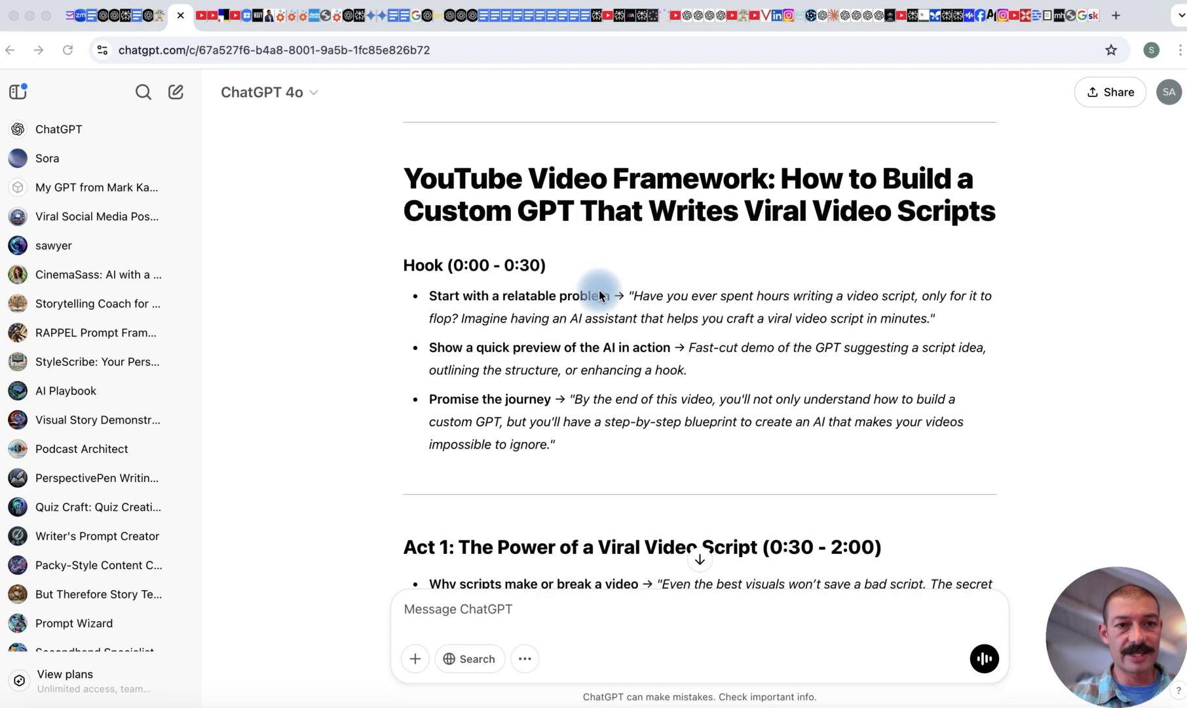
pyautogui.scroll(-3, 599, 295)
pyautogui.scroll(1, 598, 294)
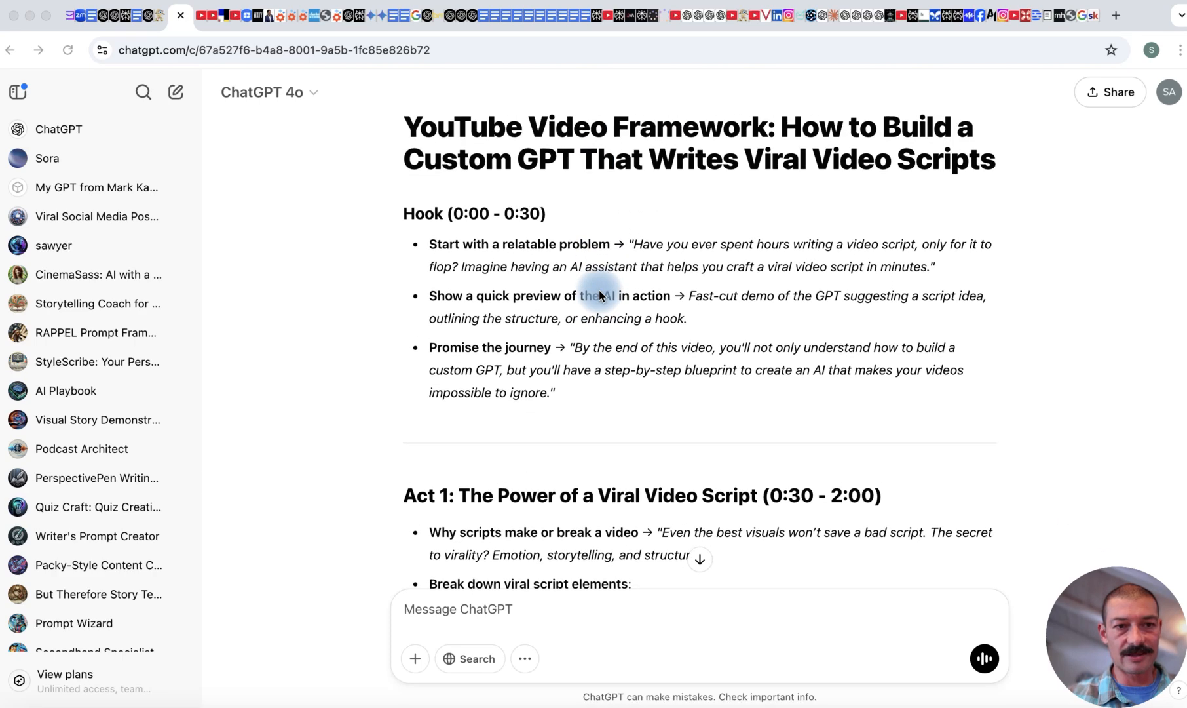
pyautogui.scroll(1, 599, 292)
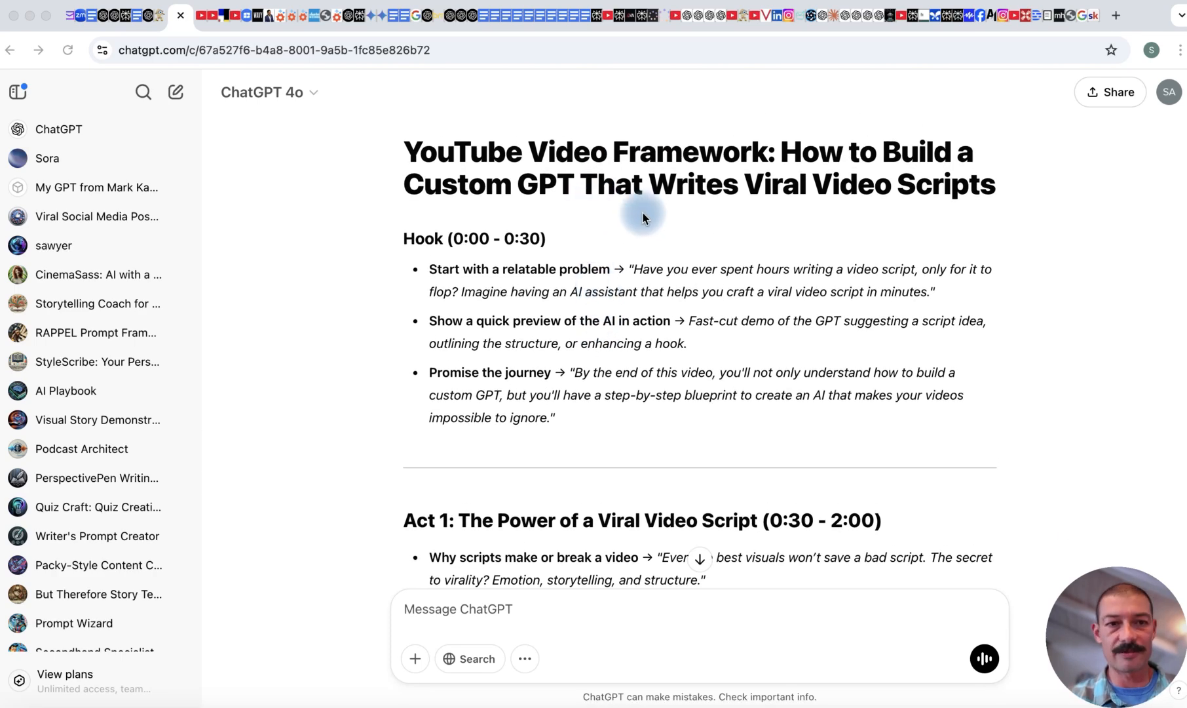
pyautogui.scroll(-1, 743, 237)
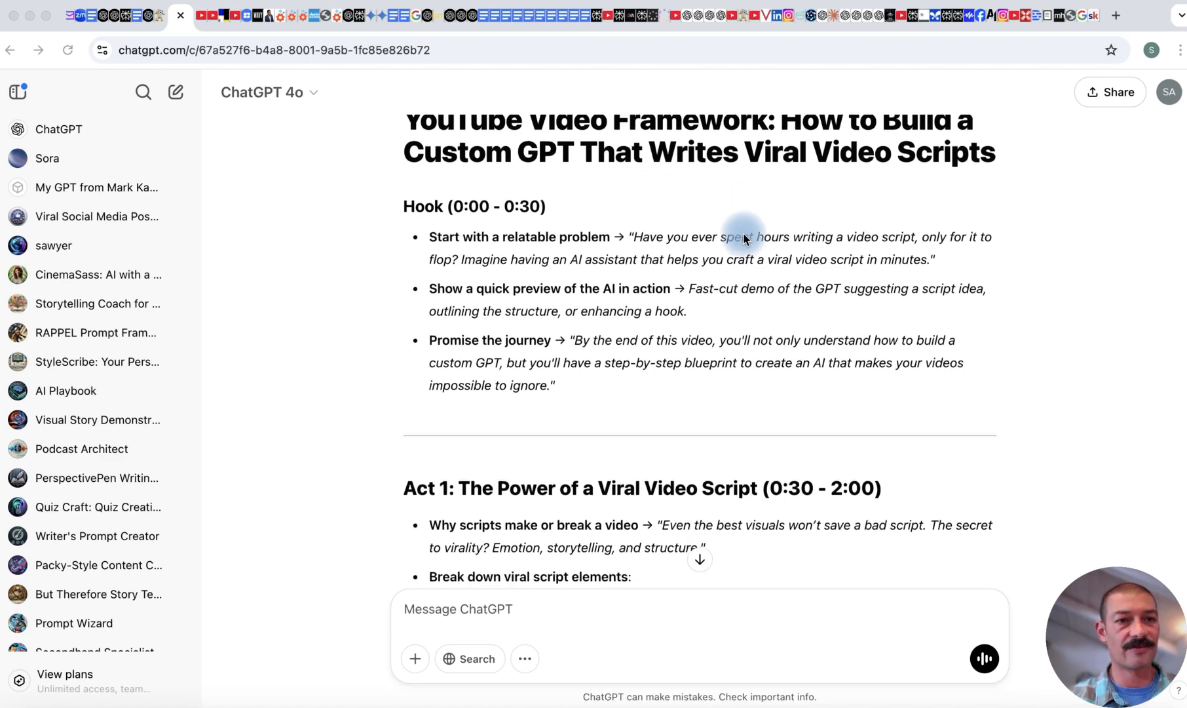
# Read through Acts 1 to 4 and the Bonus Additions of the YouTube video framework.
pyautogui.scroll(-6, 645, 228)
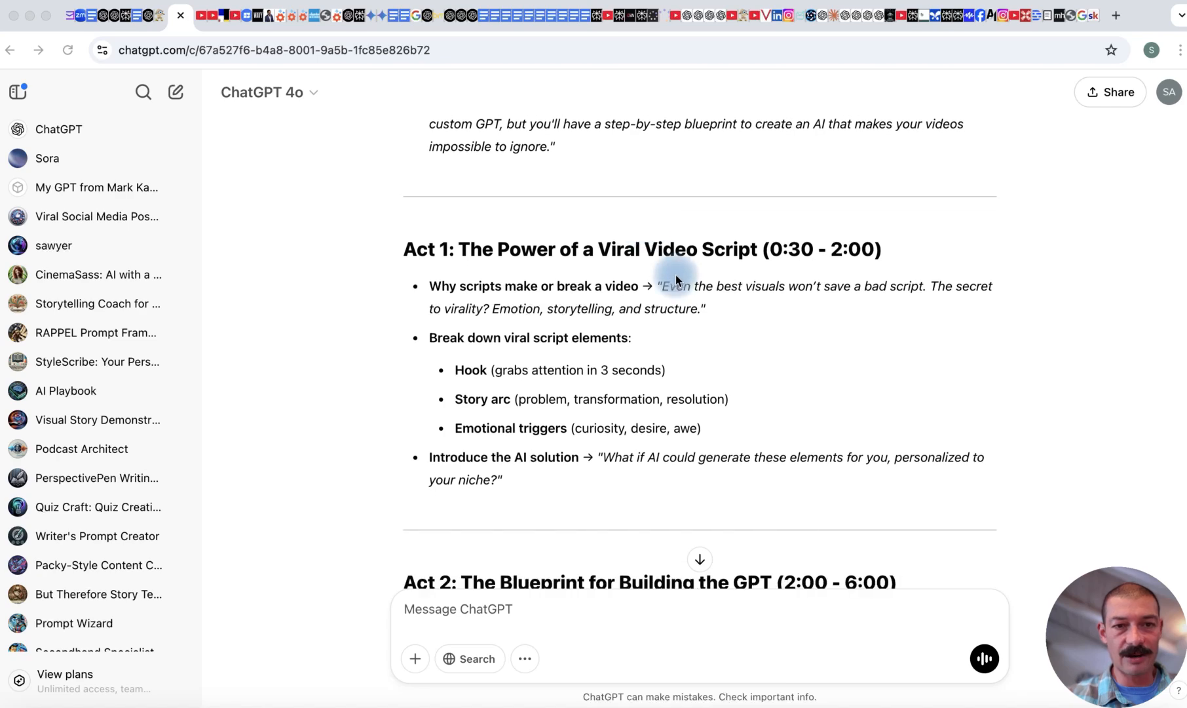
pyautogui.scroll(-7, 758, 295)
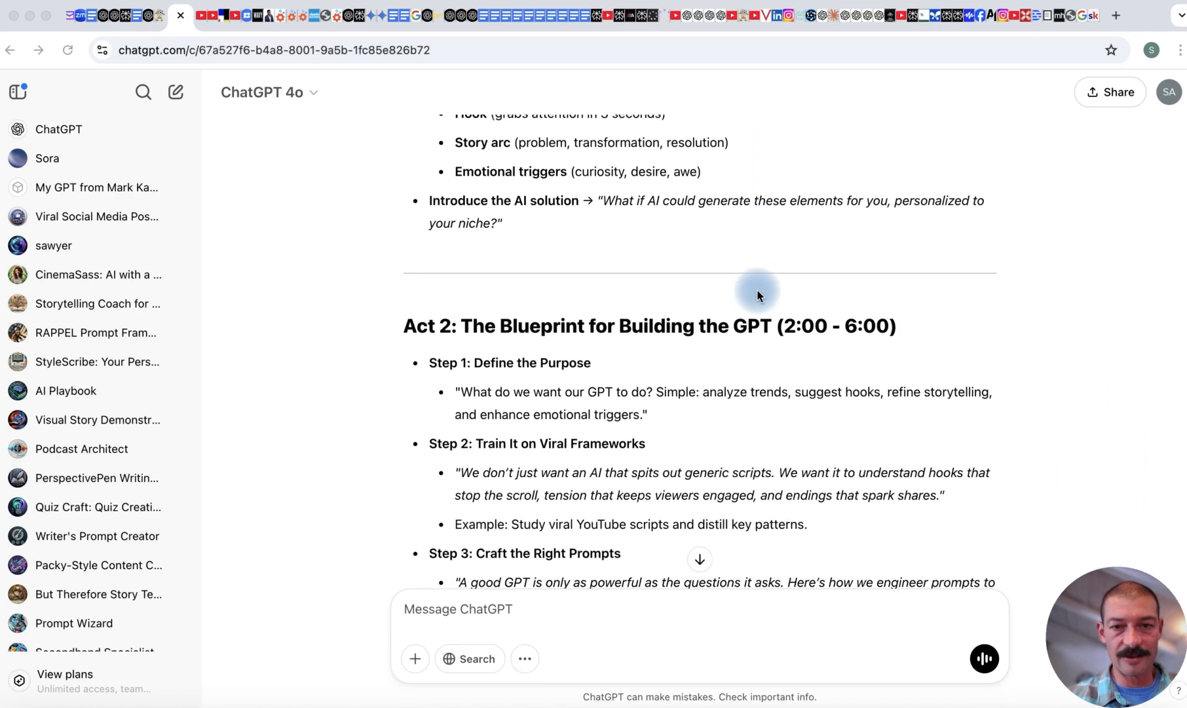
pyautogui.scroll(-9, 778, 338)
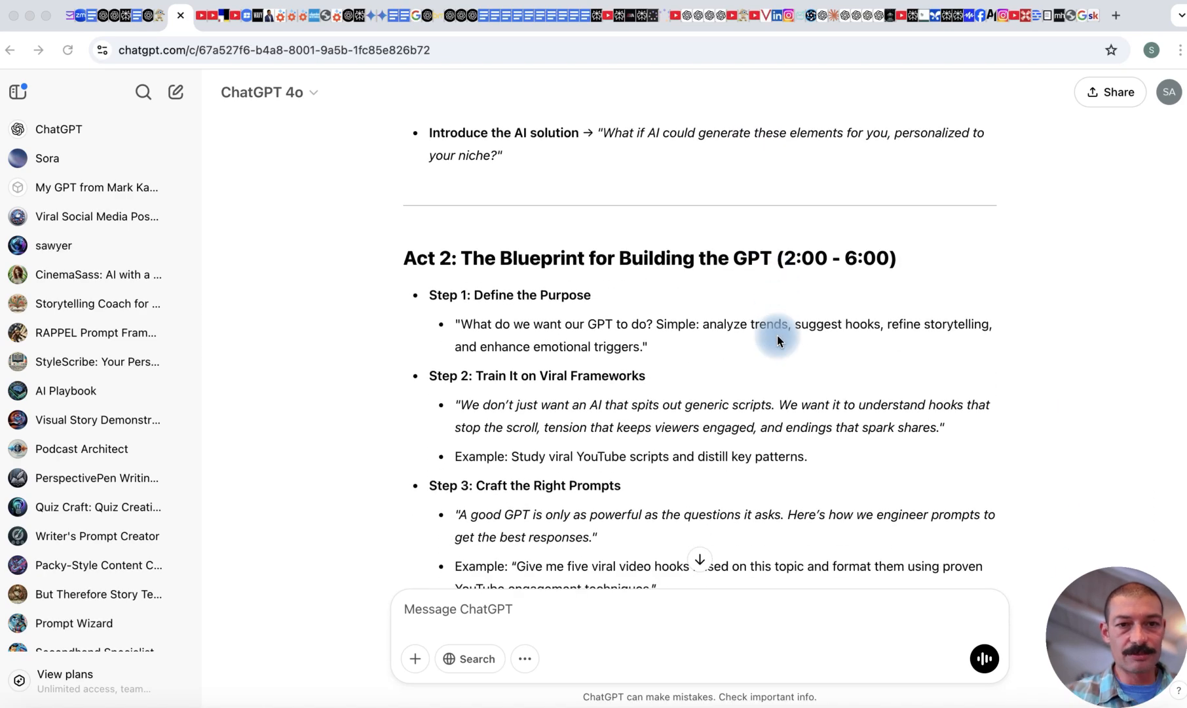
pyautogui.scroll(-5, 777, 336)
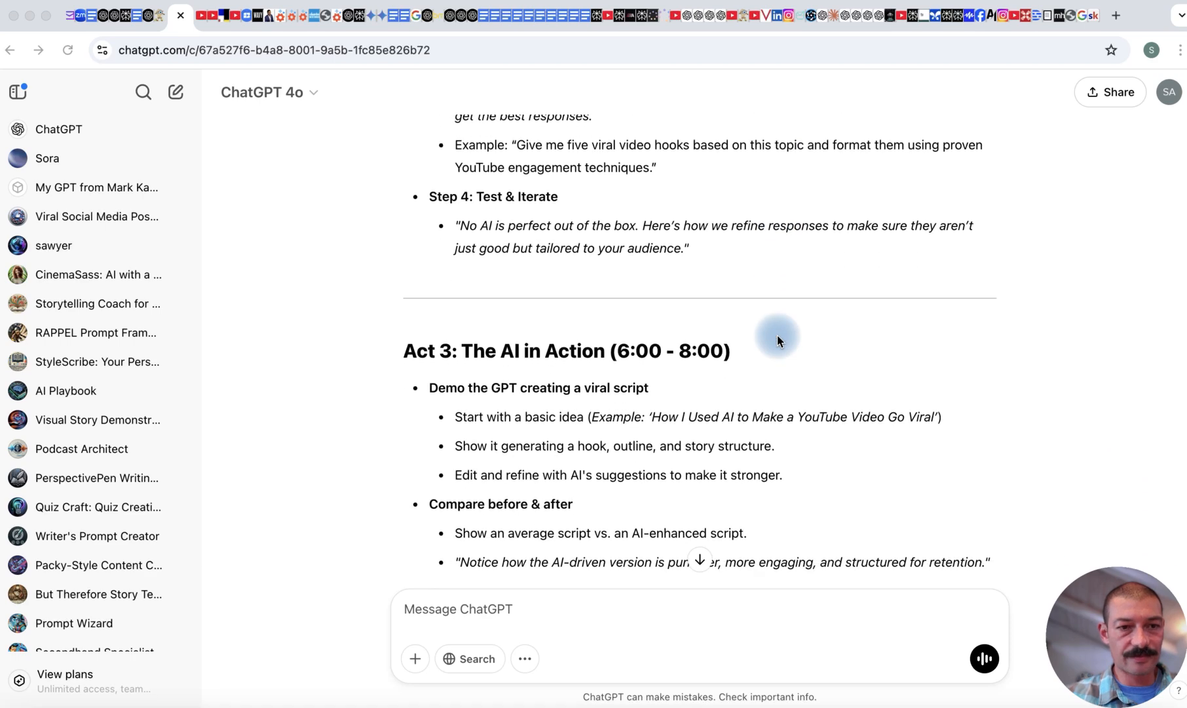
pyautogui.scroll(-8, 777, 338)
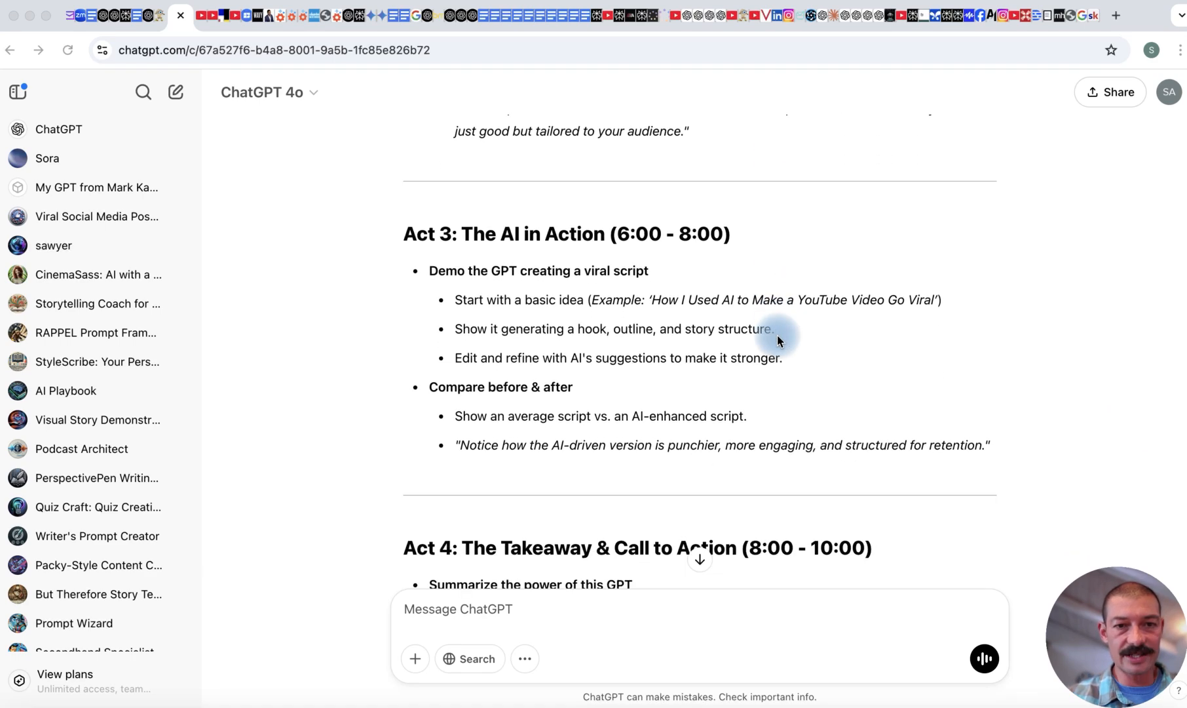
pyautogui.scroll(-2, 778, 337)
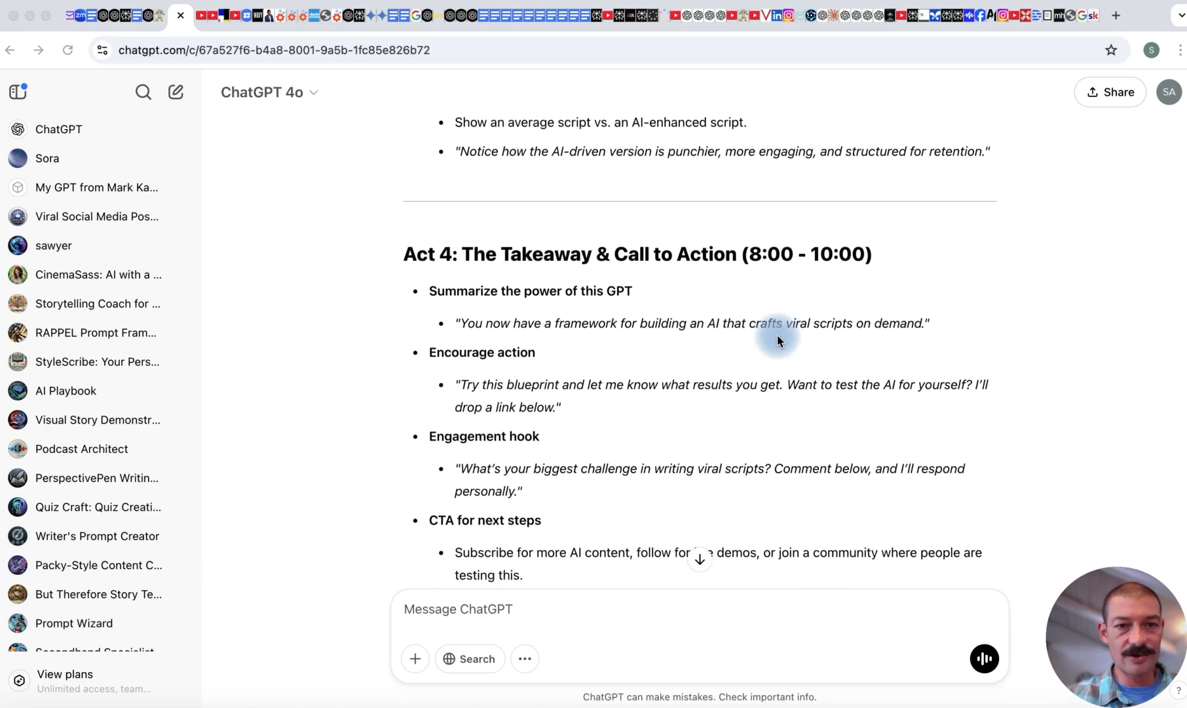
pyautogui.scroll(-11, 777, 335)
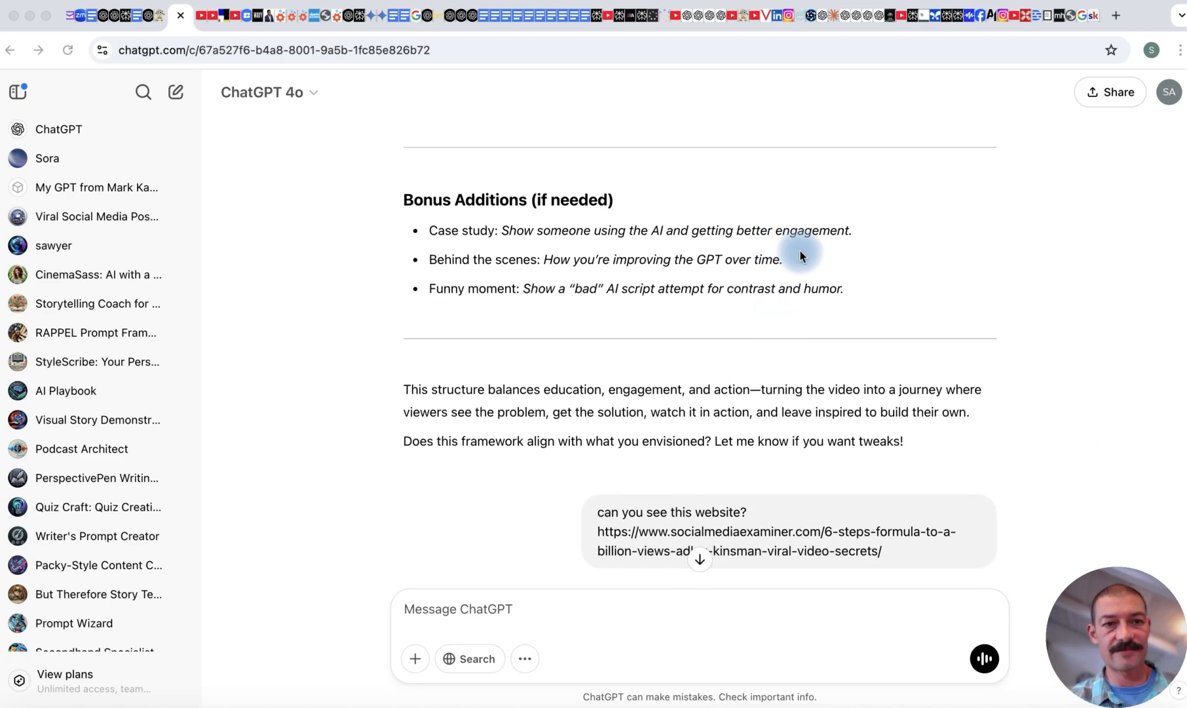
# Examine the follow-up prompt linking the Social Media Examiner article and the six-step summary given in reply.
pyautogui.scroll(-4, 788, 261)
pyautogui.scroll(5, 801, 251)
pyautogui.scroll(-4, 800, 250)
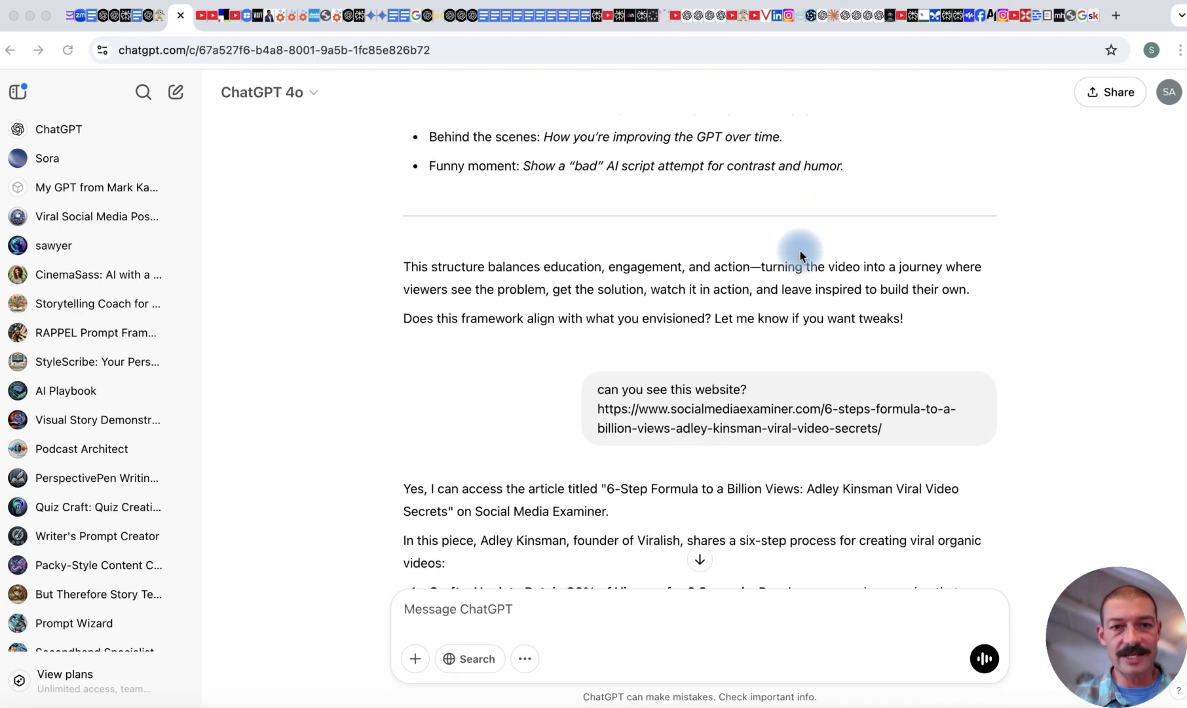
pyautogui.scroll(-4, 800, 250)
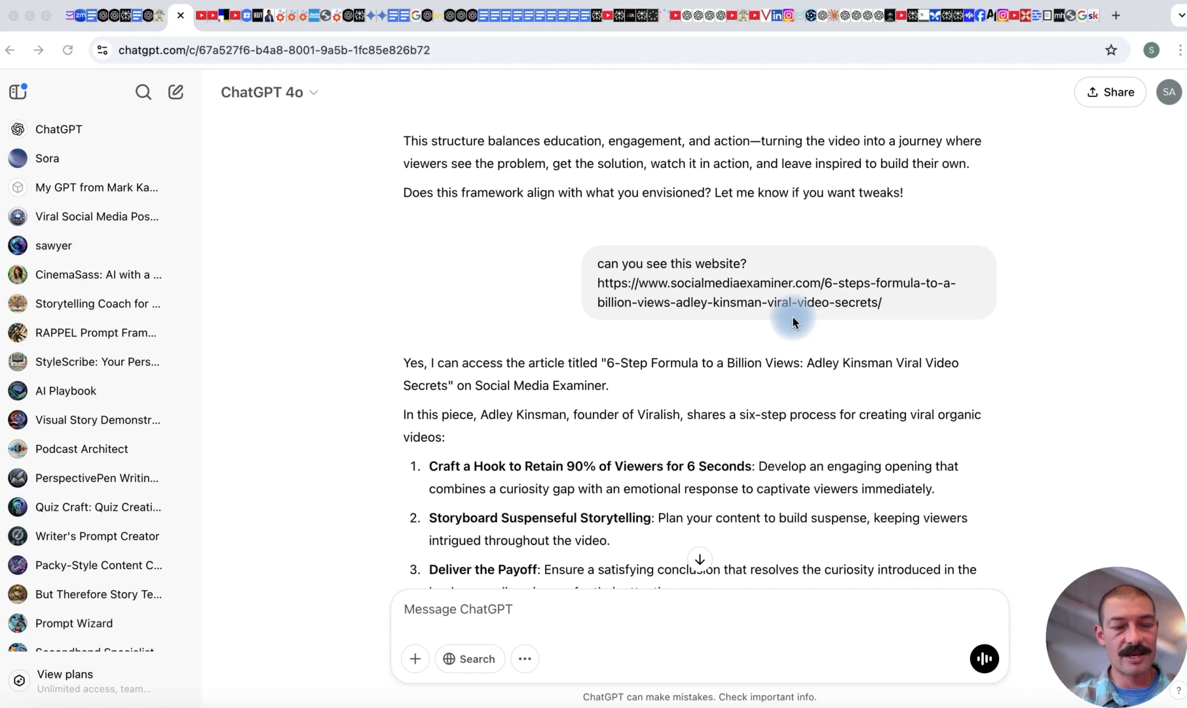
pyautogui.scroll(-5, 792, 321)
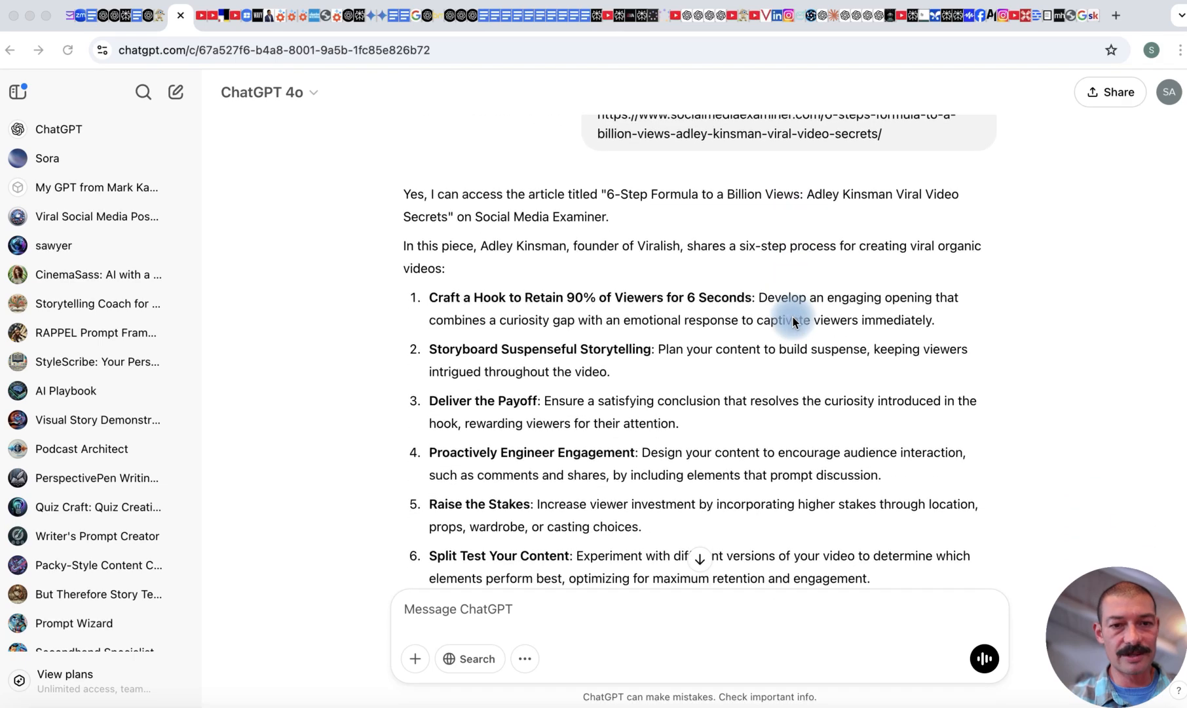
pyautogui.scroll(-6, 792, 321)
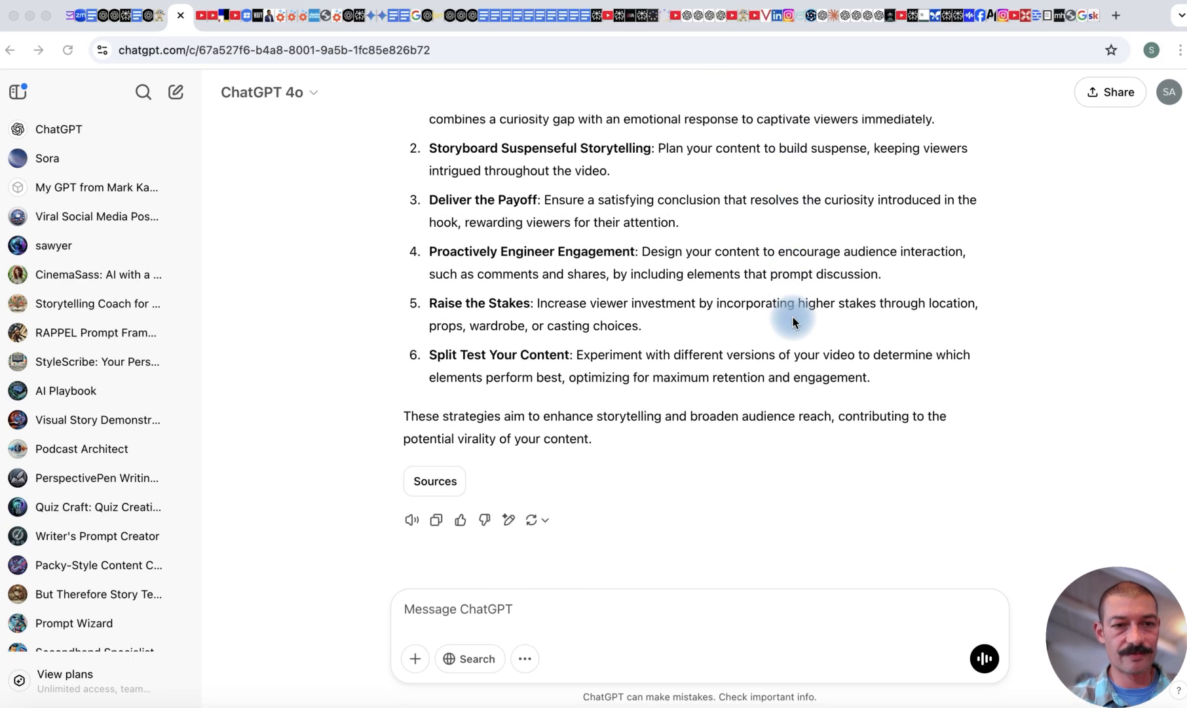
pyautogui.scroll(6, 793, 319)
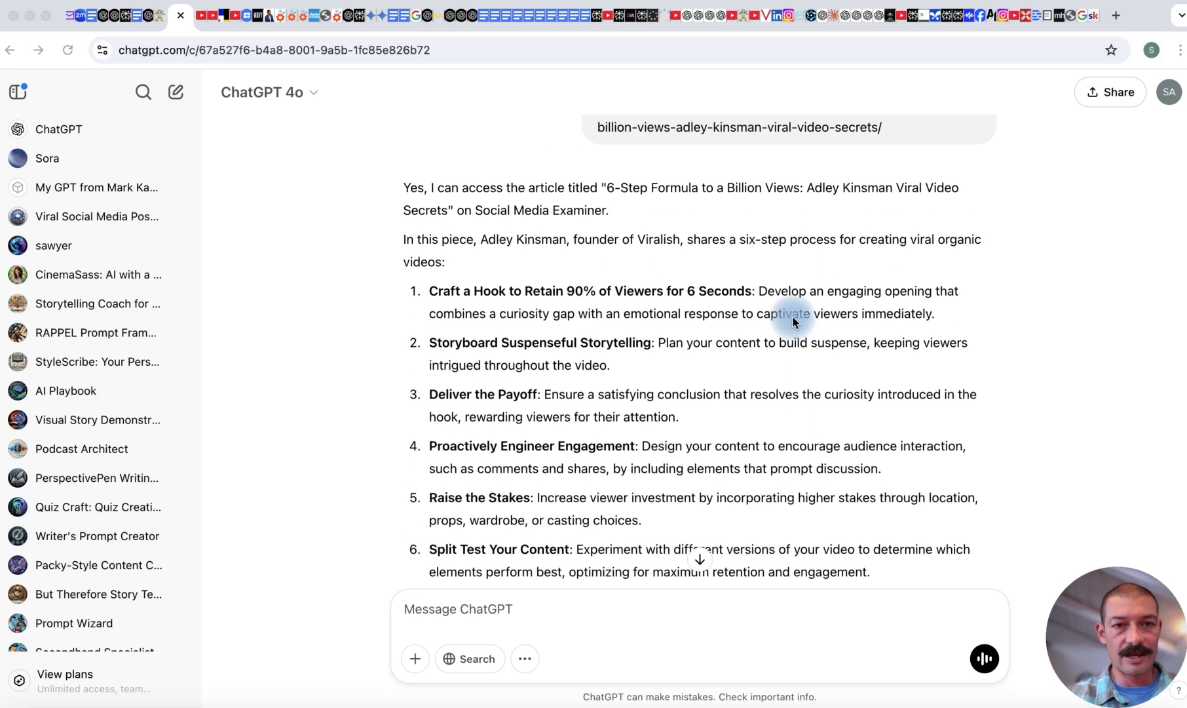
pyautogui.scroll(3, 792, 321)
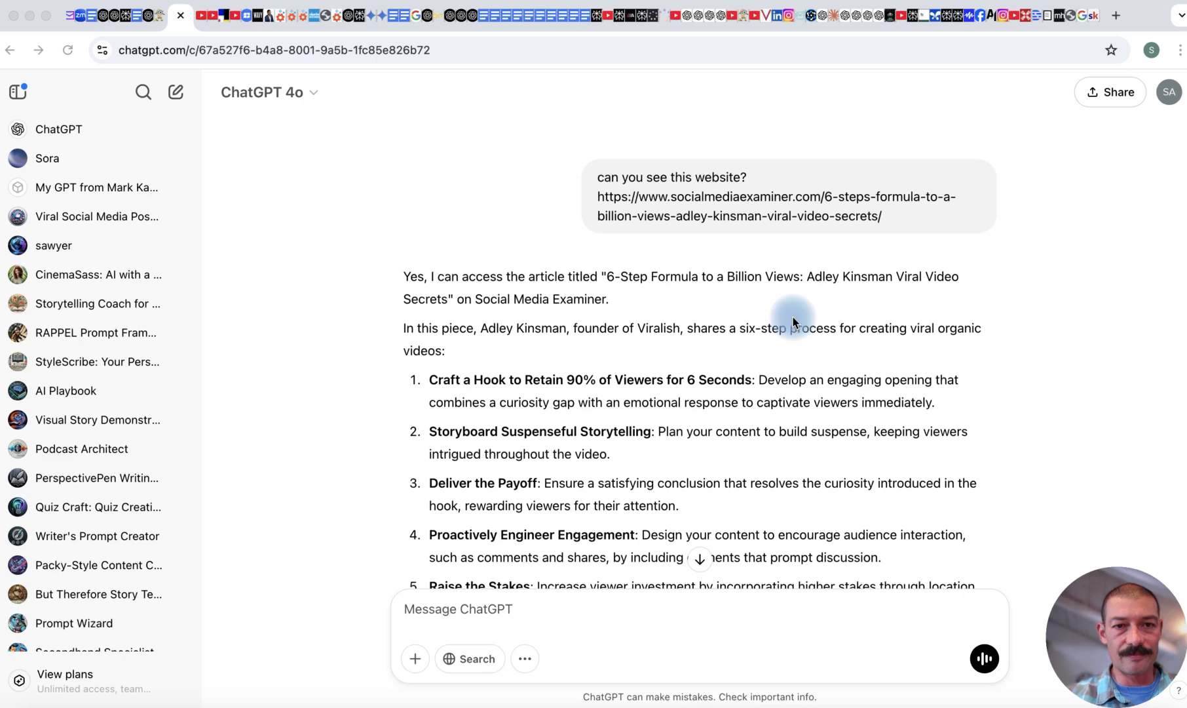
# Switch to the open Social Media Examiner article "6-Step Formula to a Billion Views" and skim its introduction and hook examples.
pyautogui.click(160, 14)
pyautogui.click(209, 49)
pyautogui.scroll(6, 514, 235)
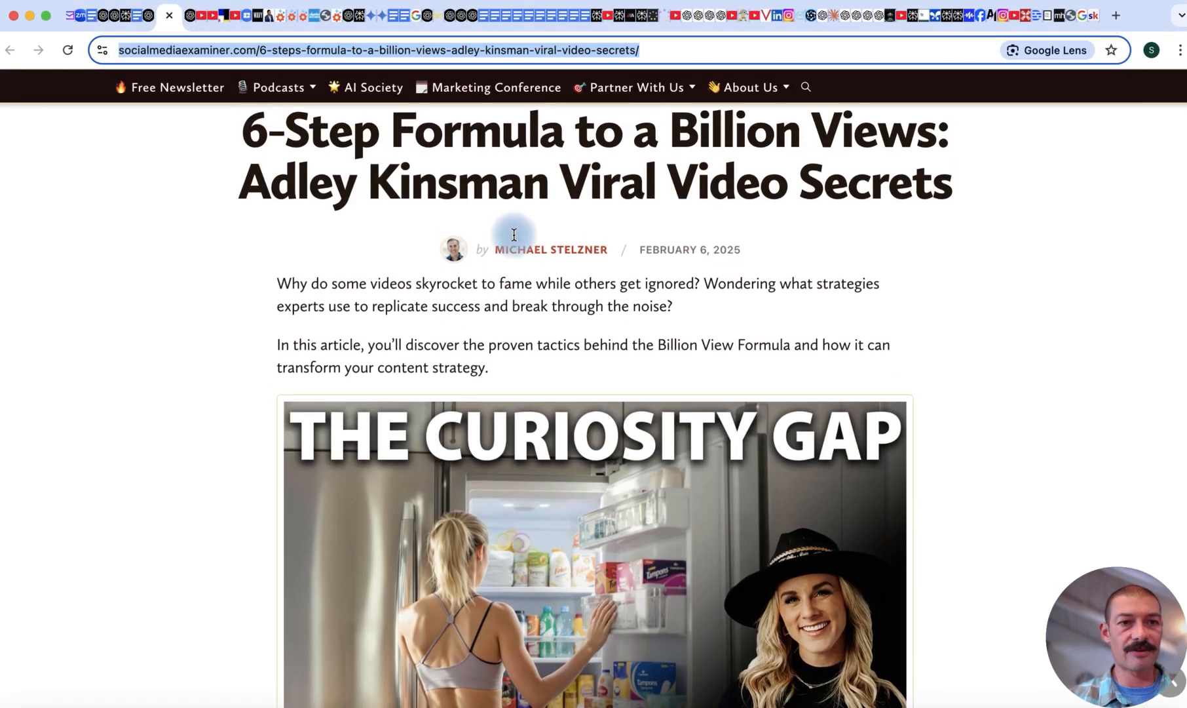
pyautogui.scroll(-3, 514, 234)
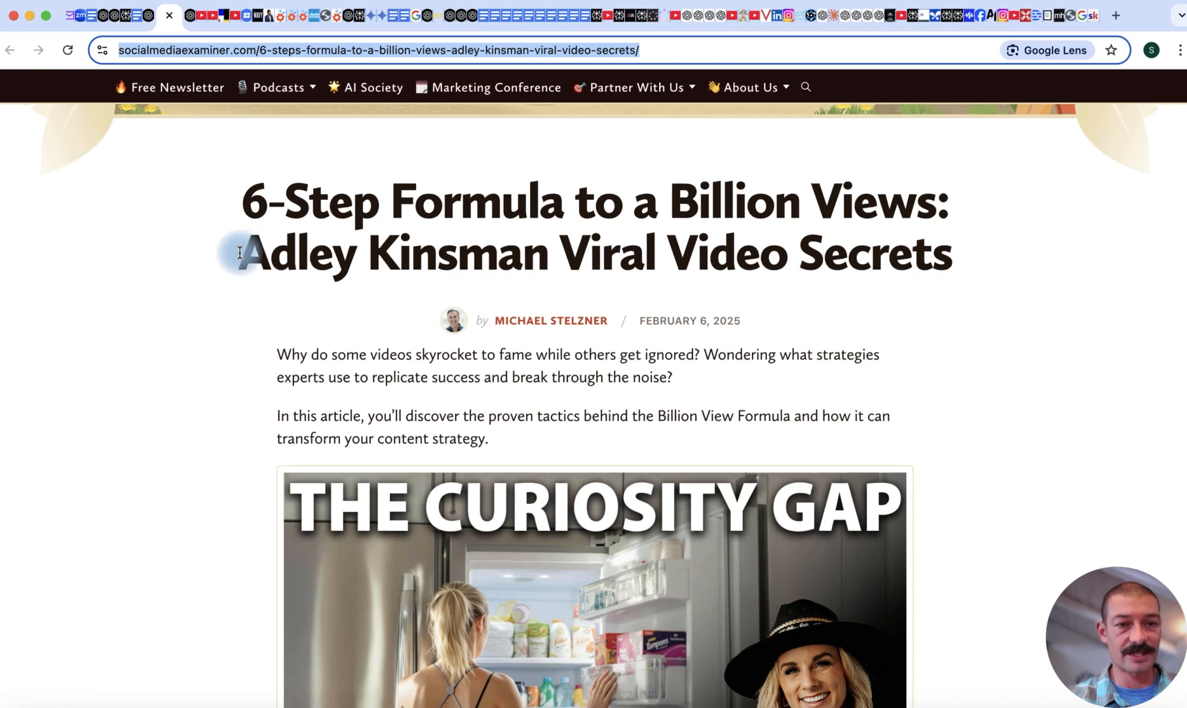
pyautogui.scroll(-1, 239, 253)
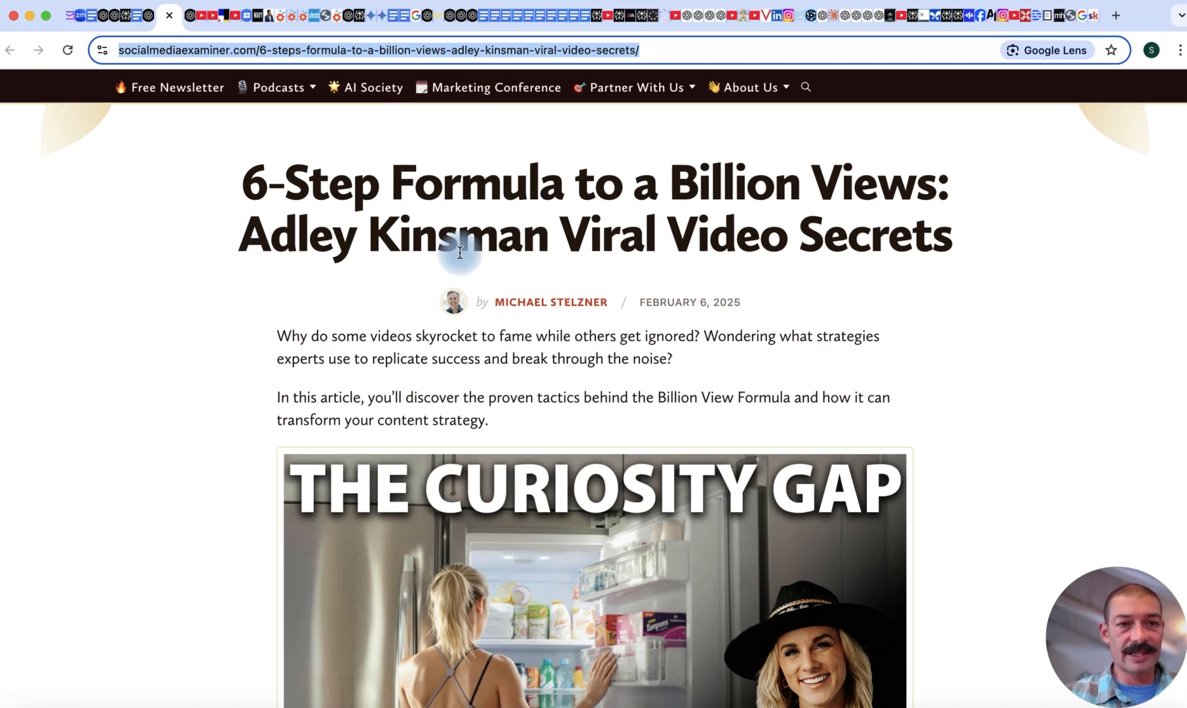
pyautogui.scroll(-2, 577, 243)
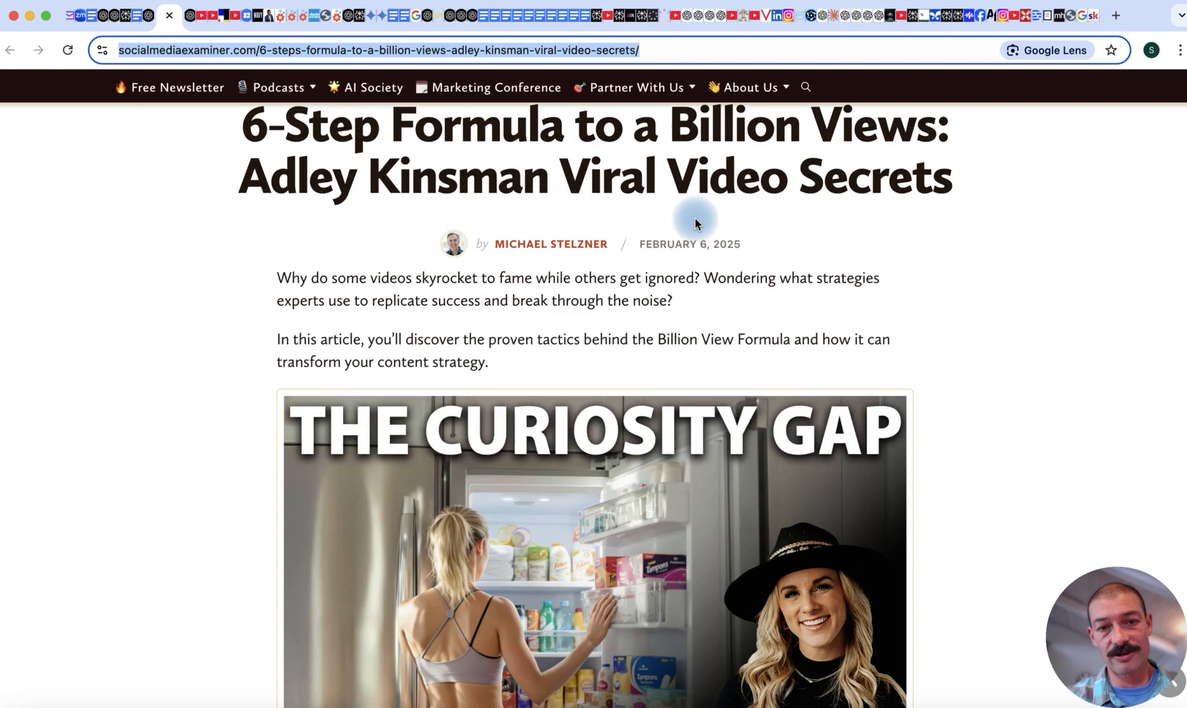
pyautogui.scroll(-1, 694, 218)
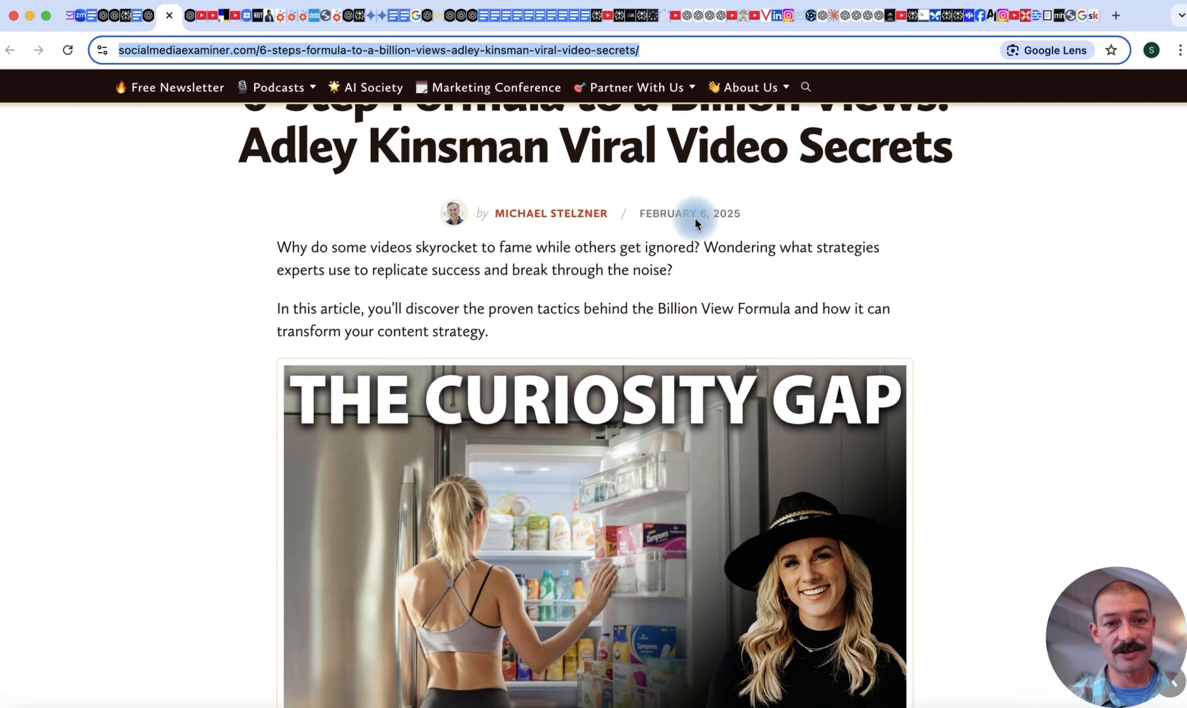
pyautogui.scroll(1, 694, 218)
pyautogui.scroll(-10, 729, 232)
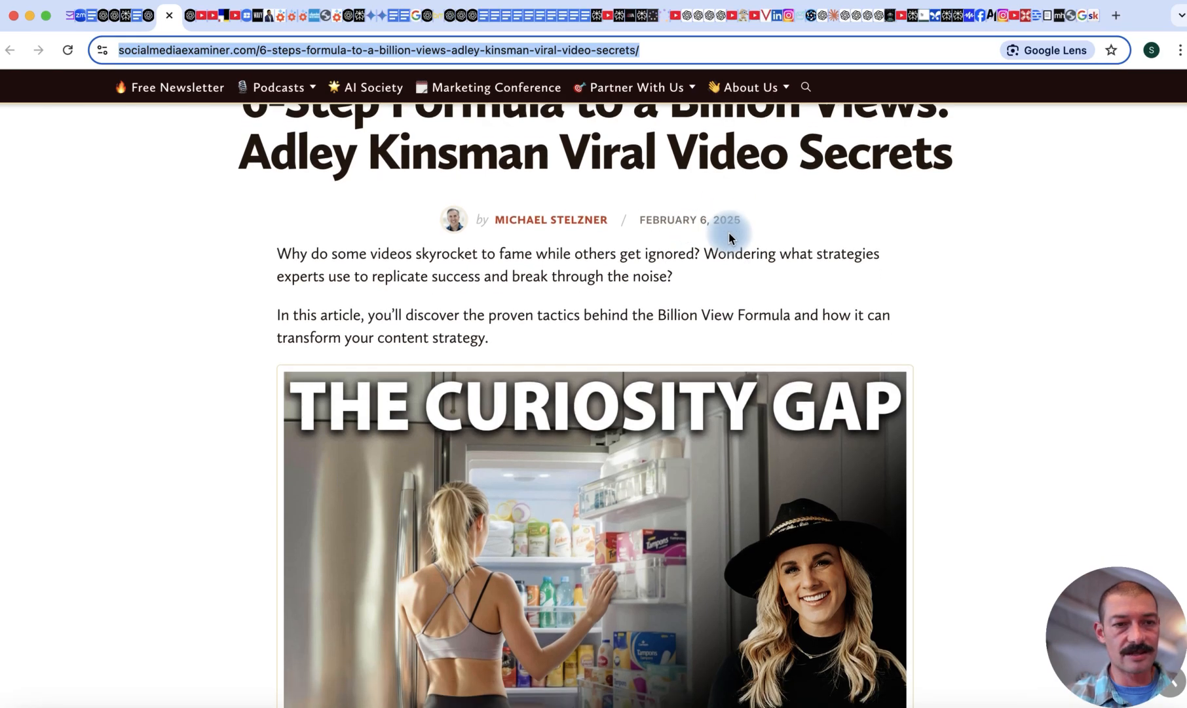
pyautogui.scroll(-15, 729, 232)
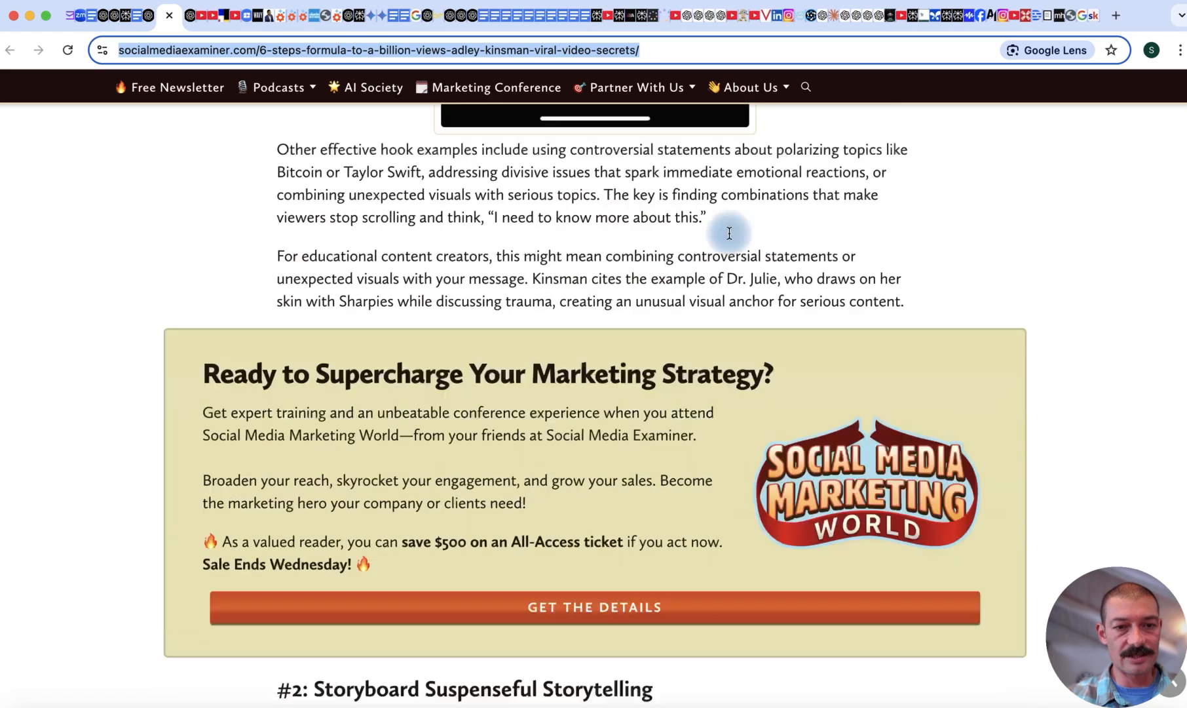
pyautogui.scroll(20, 730, 232)
pyautogui.scroll(3, 730, 238)
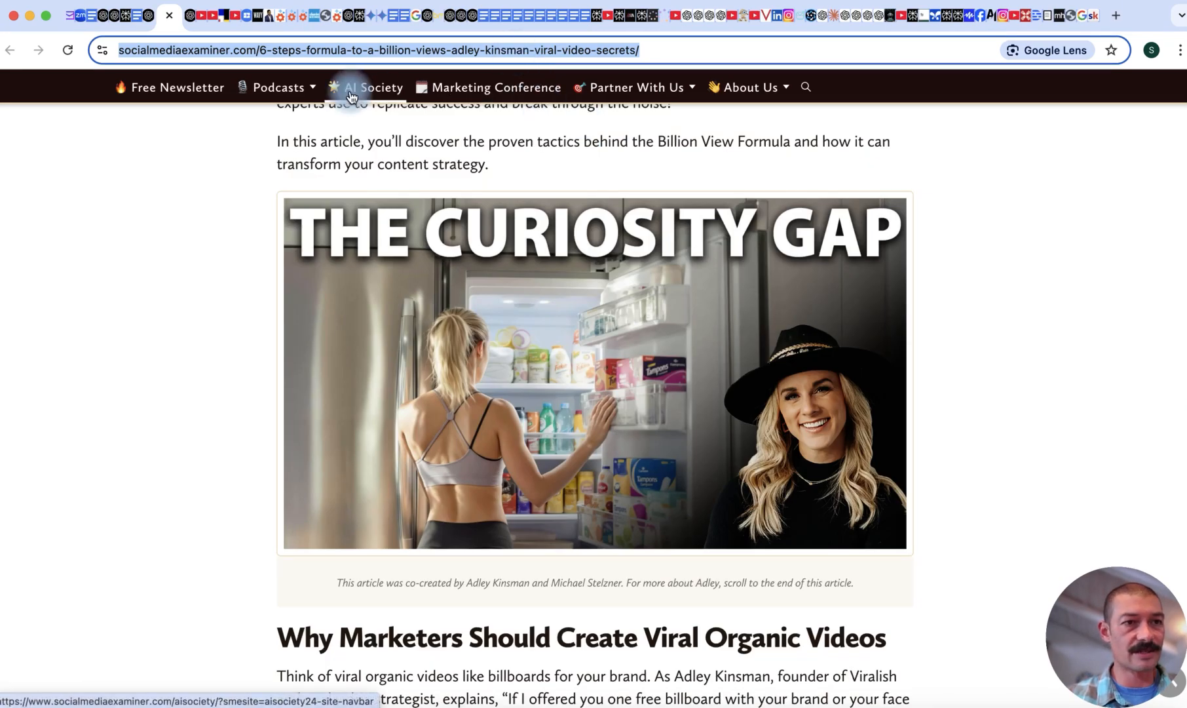
# Return to the ChatGPT conversation and reread the article's six-step process for creating viral organic videos.
pyautogui.click(180, 17)
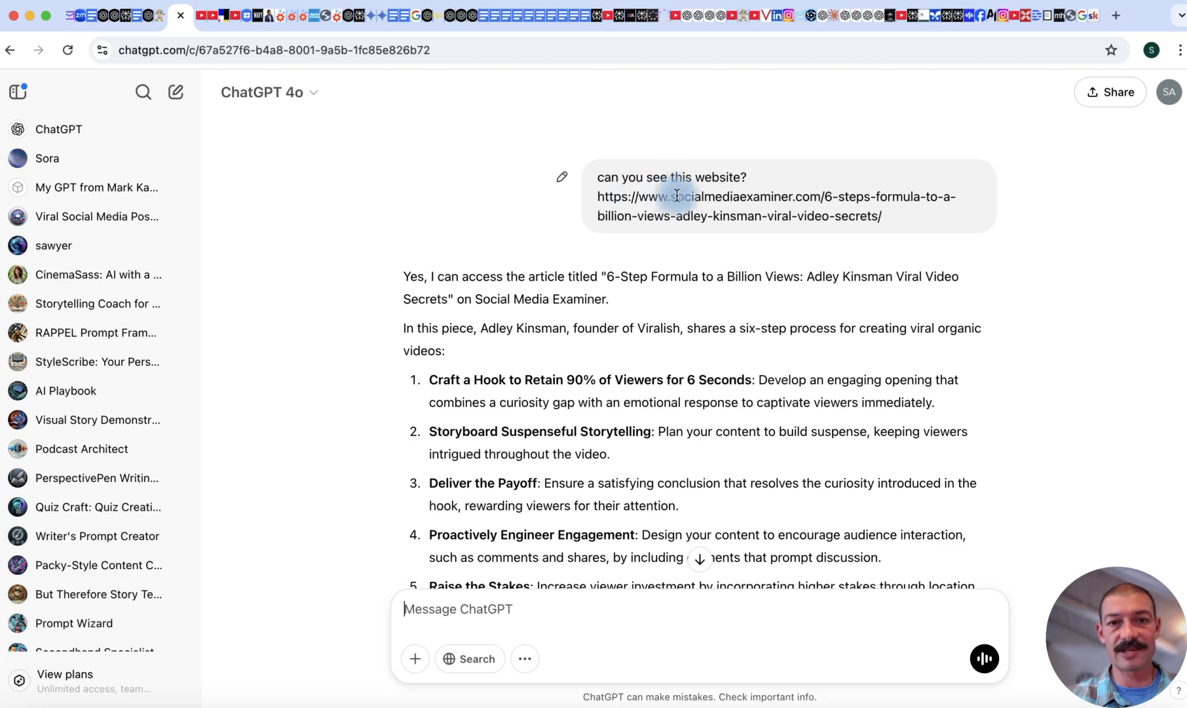
pyautogui.scroll(-1, 825, 213)
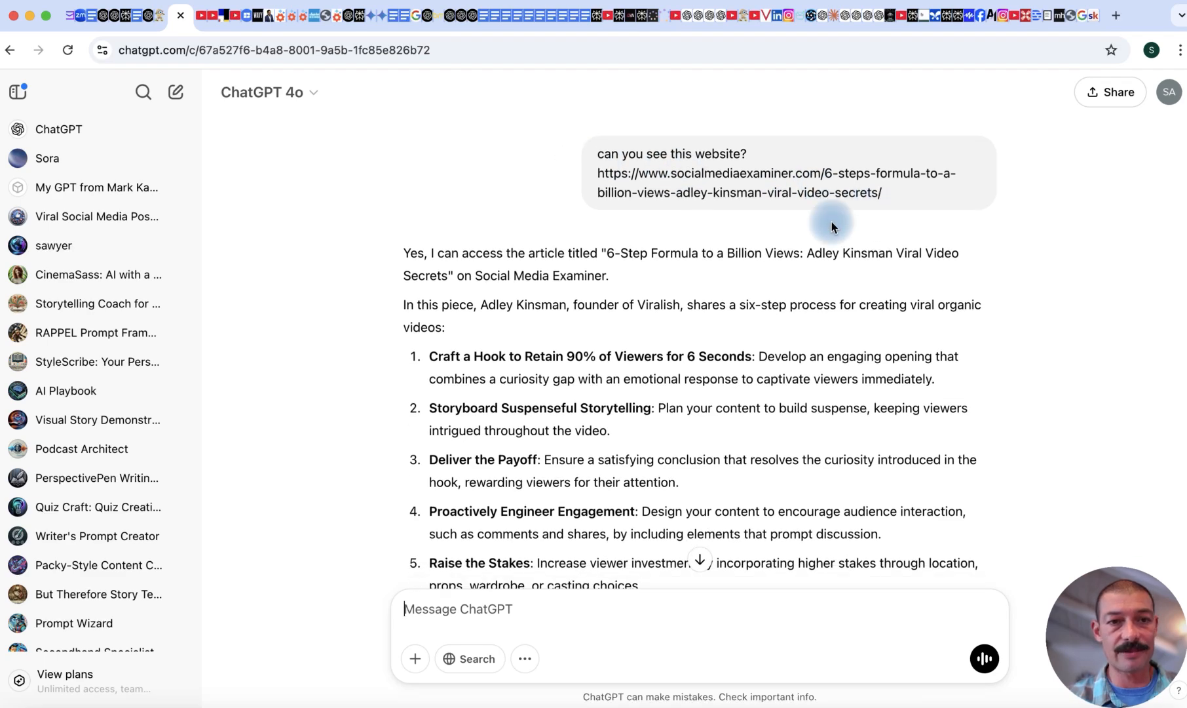
pyautogui.scroll(-3, 670, 264)
pyautogui.scroll(-3, 581, 274)
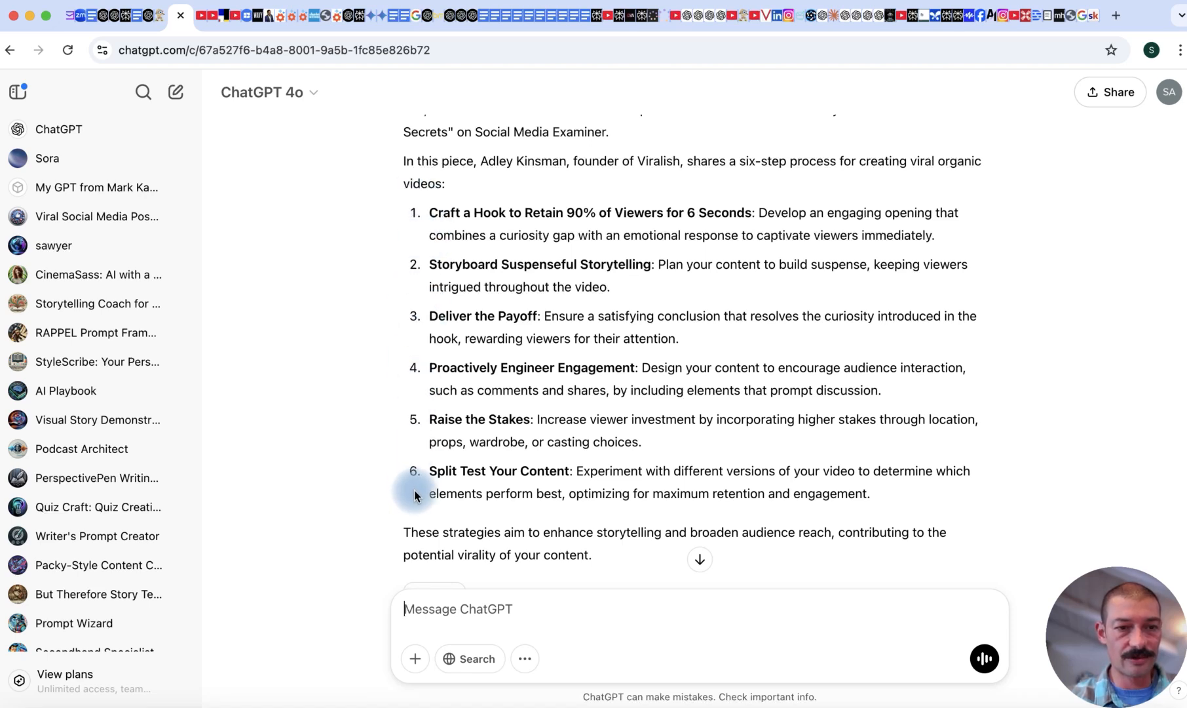
pyautogui.scroll(-4, 508, 477)
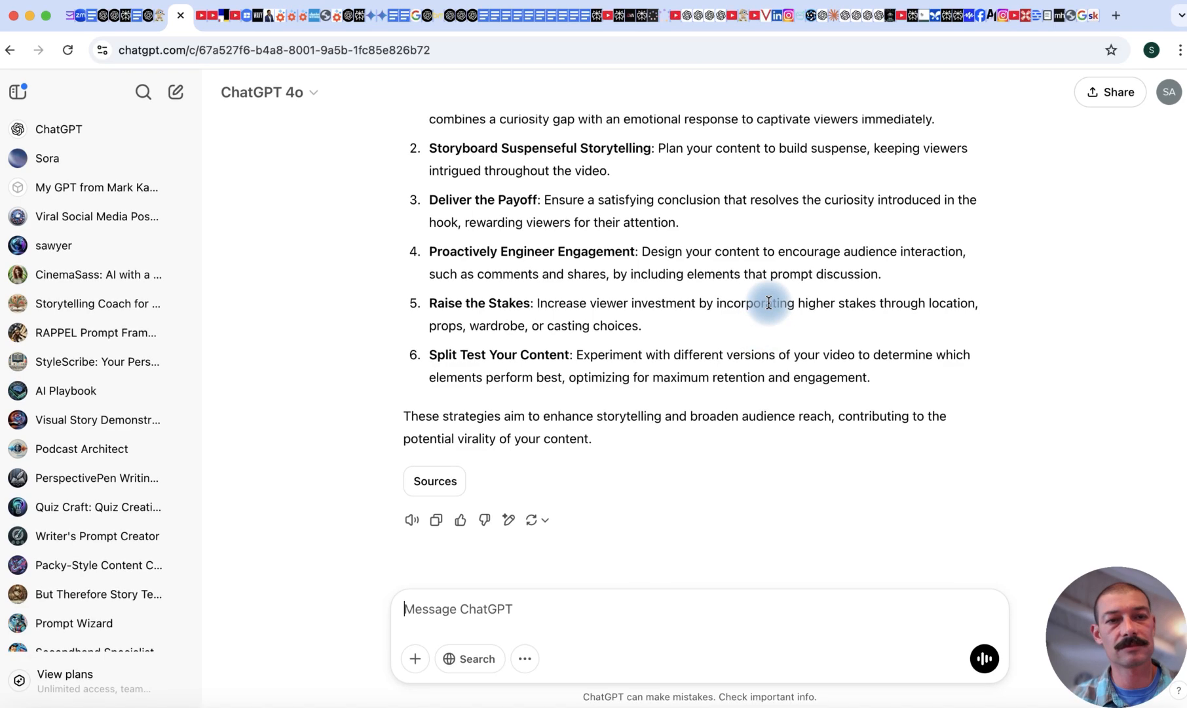
pyautogui.scroll(5, 768, 303)
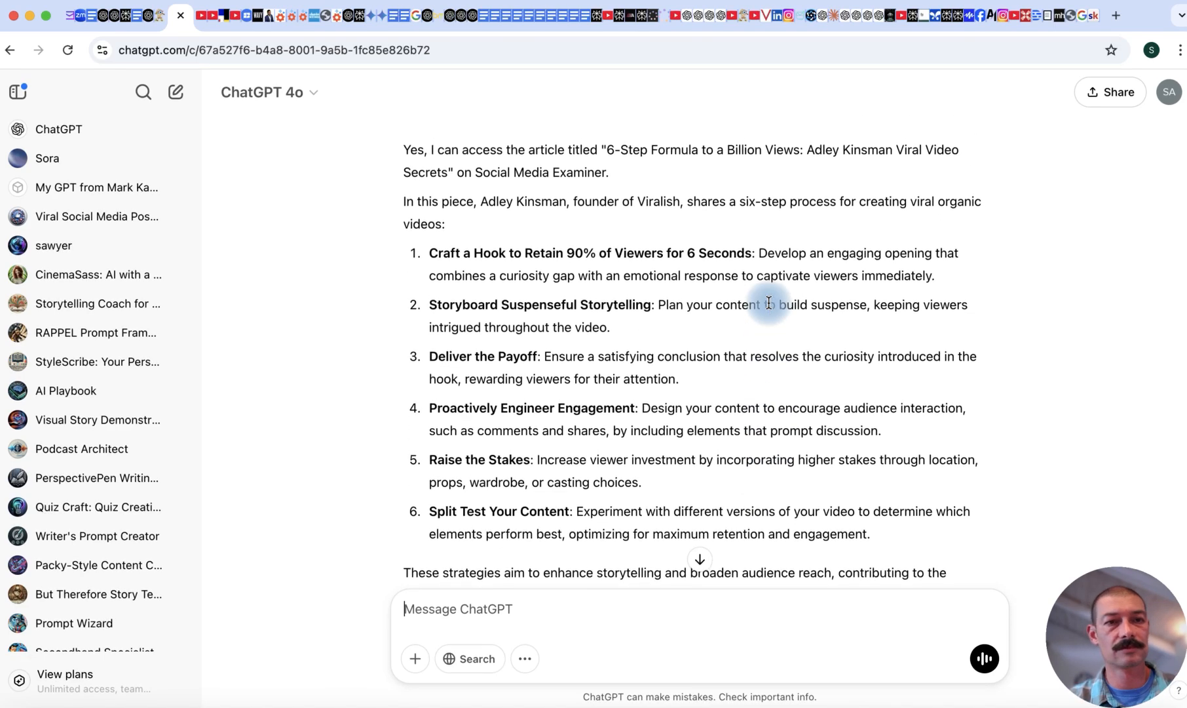
pyautogui.scroll(5, 768, 302)
pyautogui.scroll(-5, 768, 302)
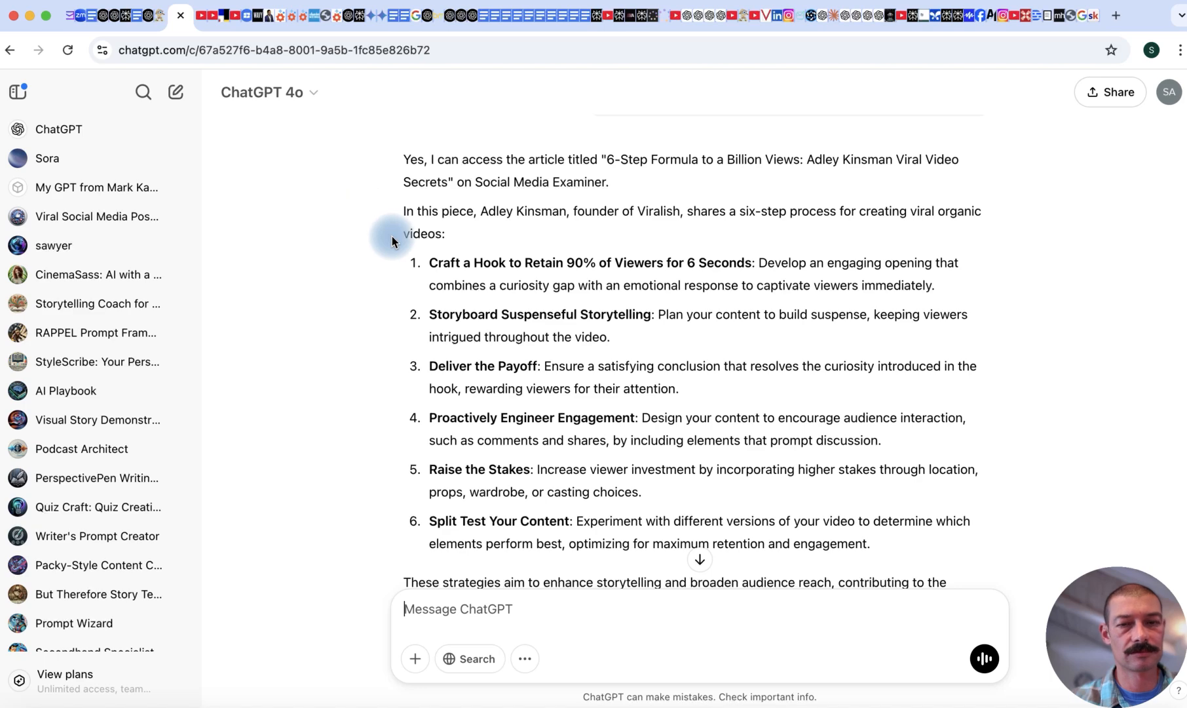
# Switch to the open YouTube video "How To Write A Killer YouTube Script (2025 Algorithm)" and look over its page.
pyautogui.scroll(-5, 392, 241)
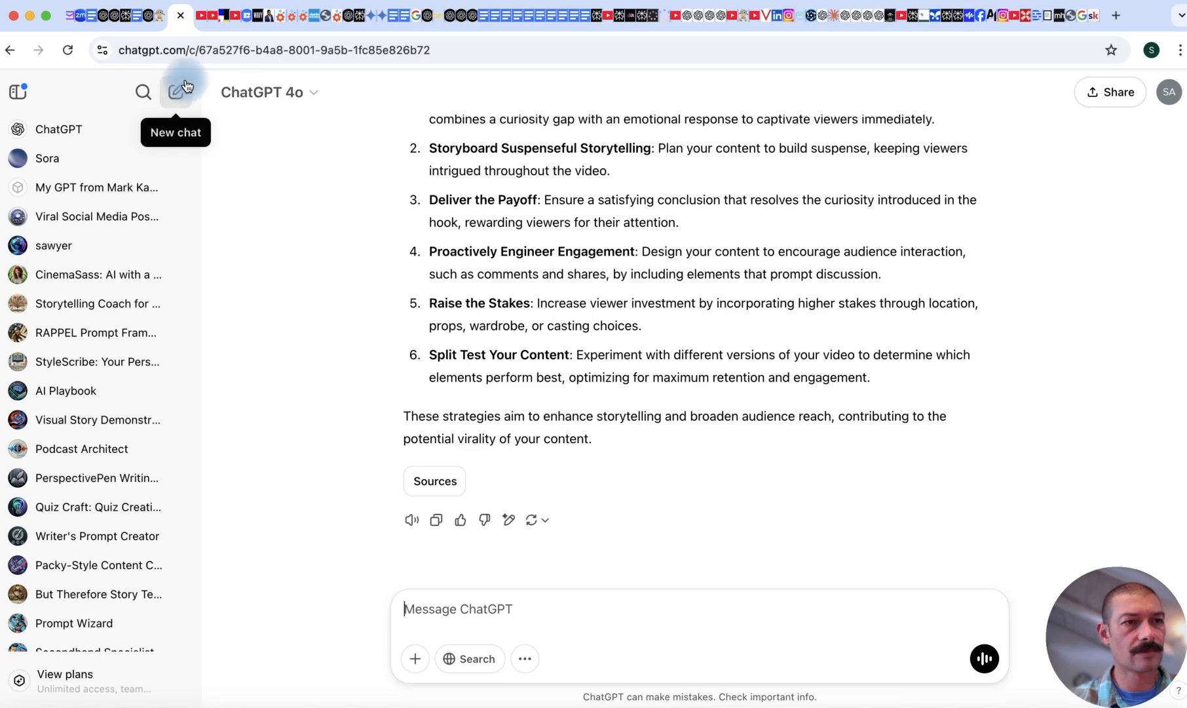
pyautogui.click(199, 19)
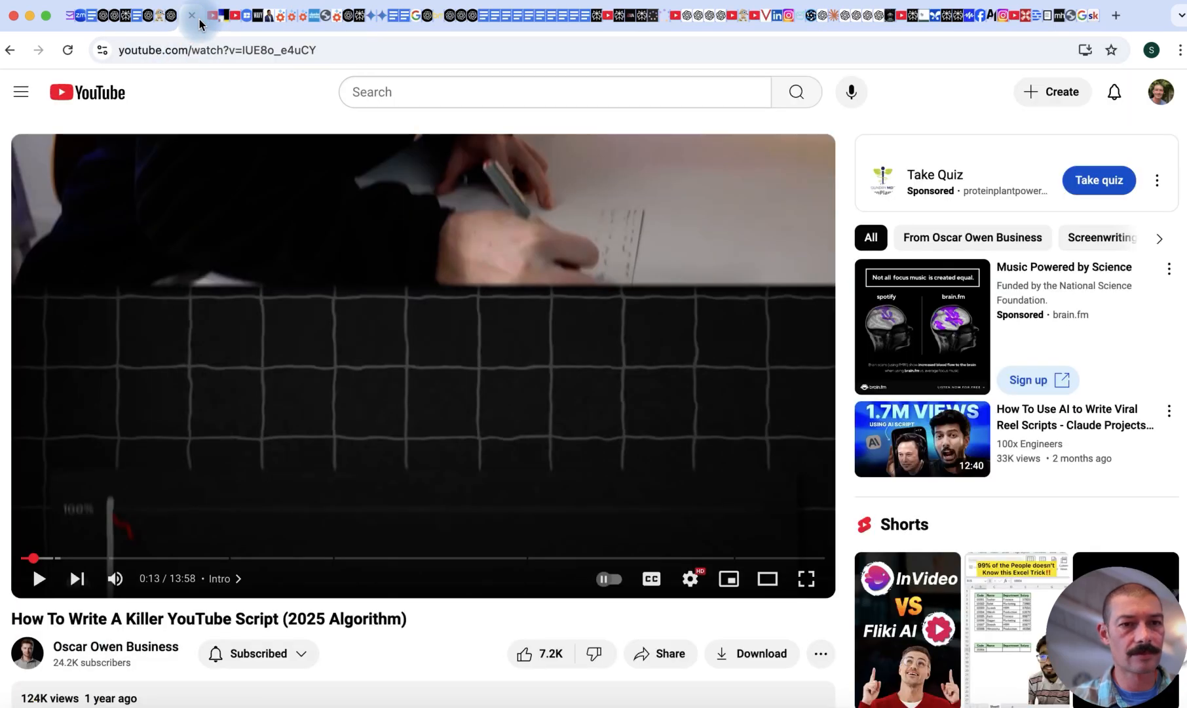
pyautogui.scroll(-1, 383, 174)
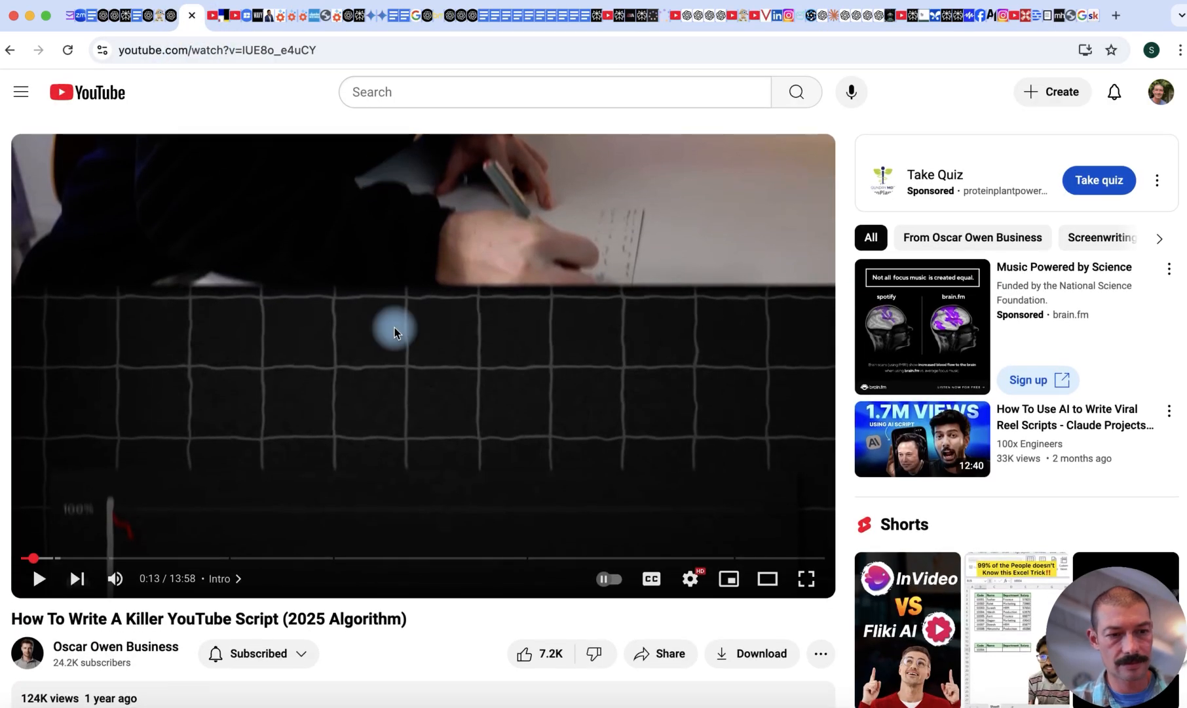
pyautogui.scroll(-8, 395, 326)
pyautogui.scroll(8, 394, 327)
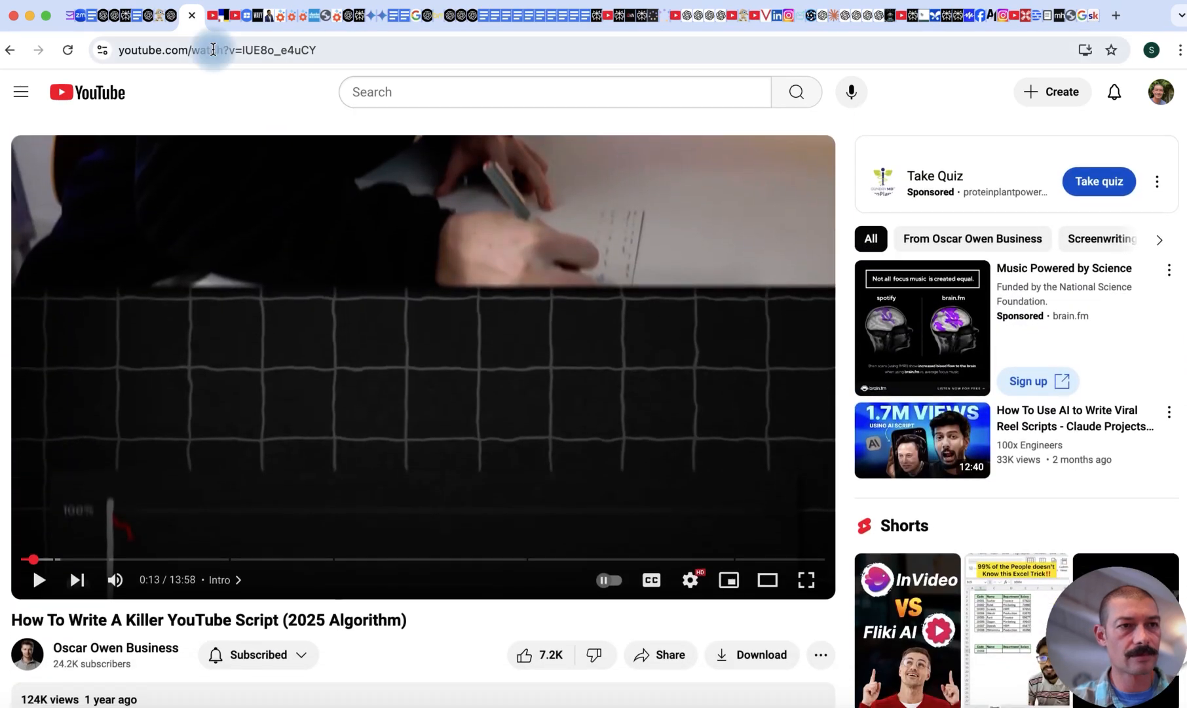
# Return to the ChatGPT conversation and review the framework's Bonus Additions together with the article's six-step summary.
pyautogui.click(174, 22)
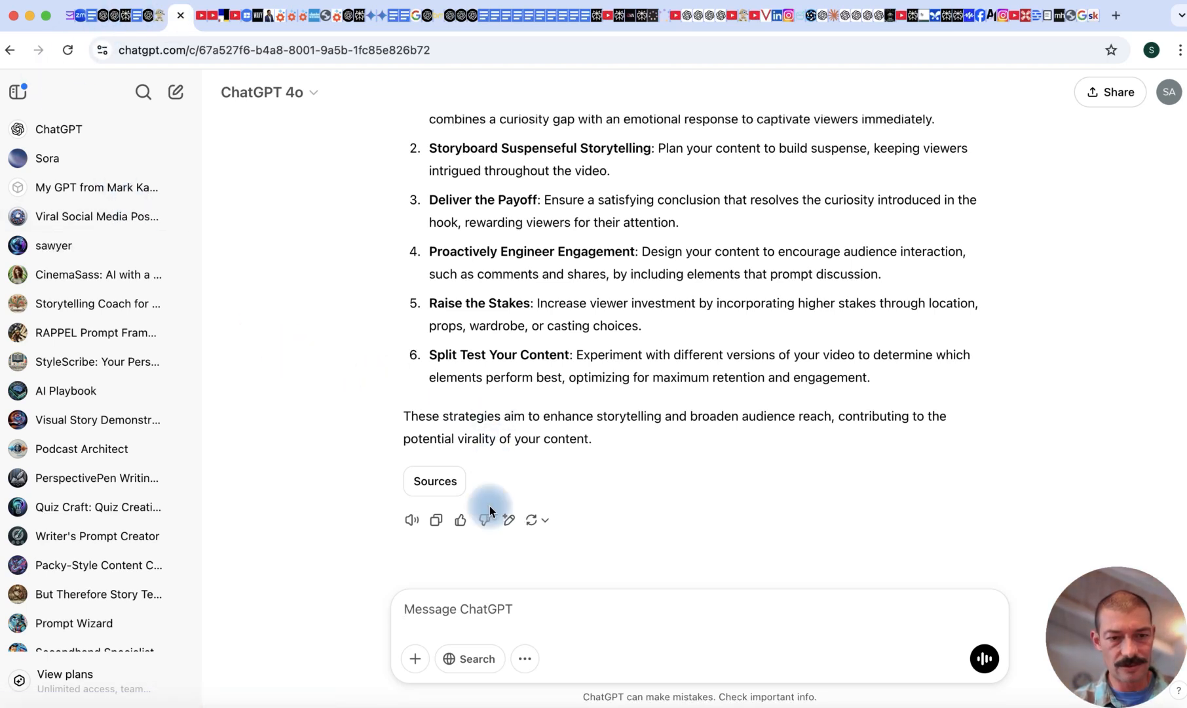
pyautogui.scroll(-1, 676, 503)
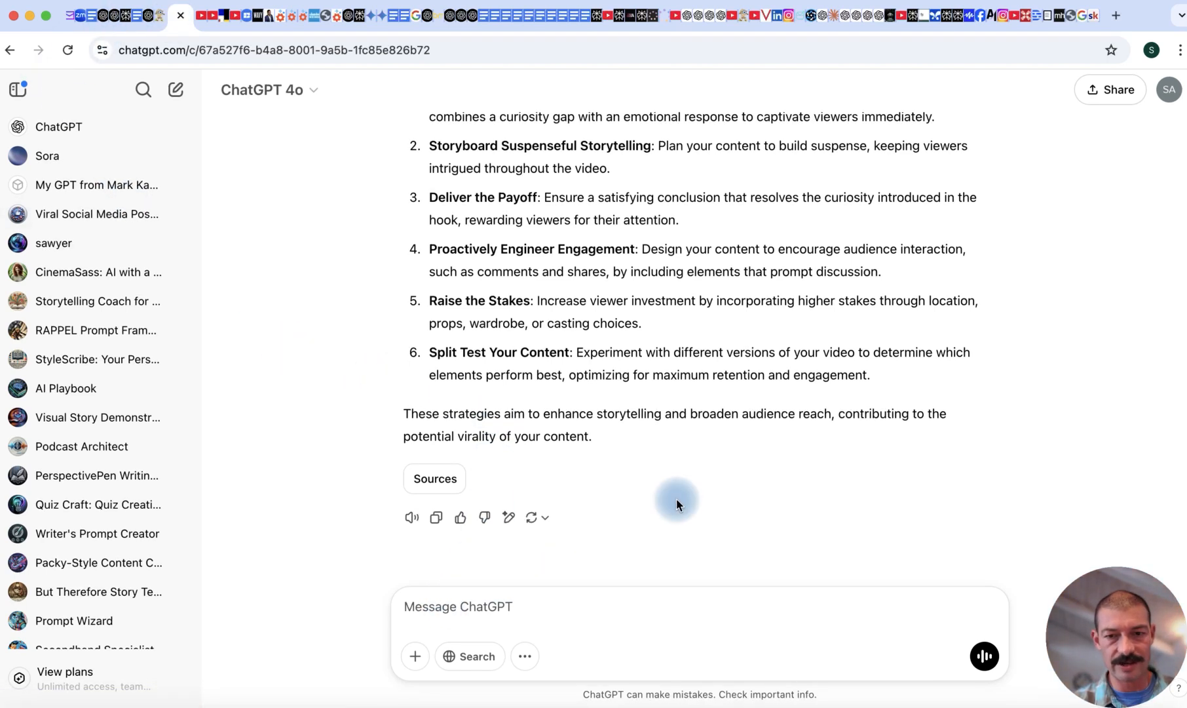
pyautogui.scroll(3, 676, 500)
pyautogui.scroll(-3, 676, 499)
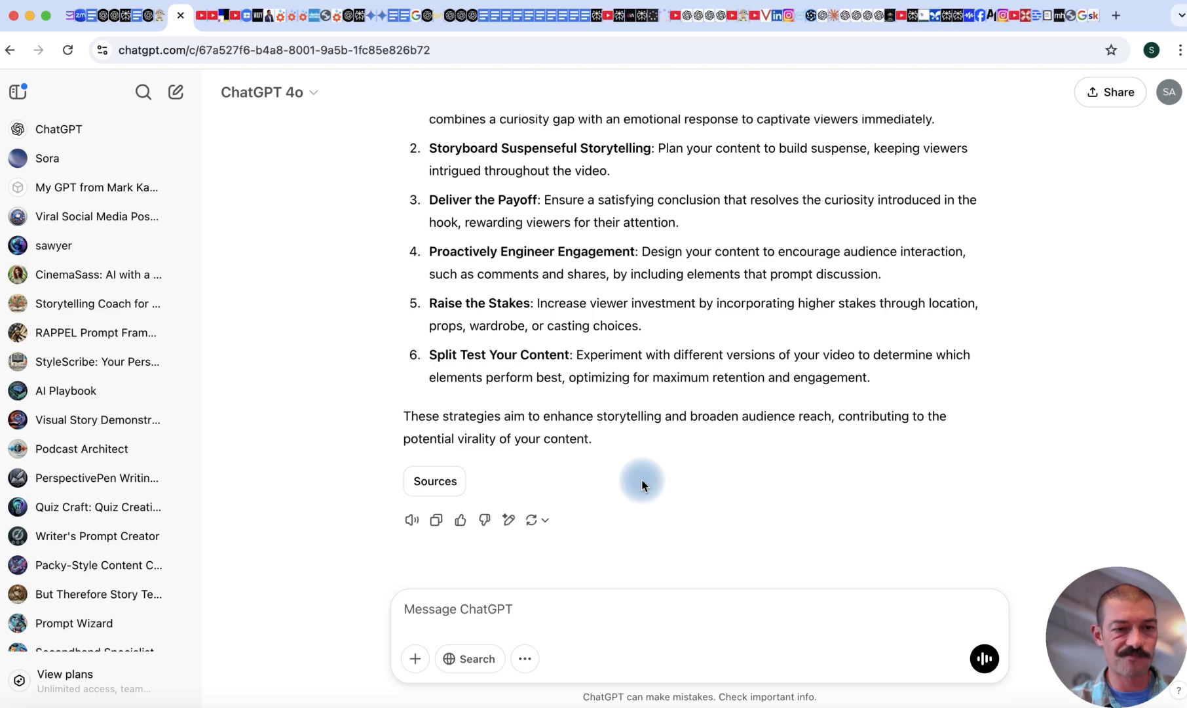
pyautogui.scroll(10, 642, 483)
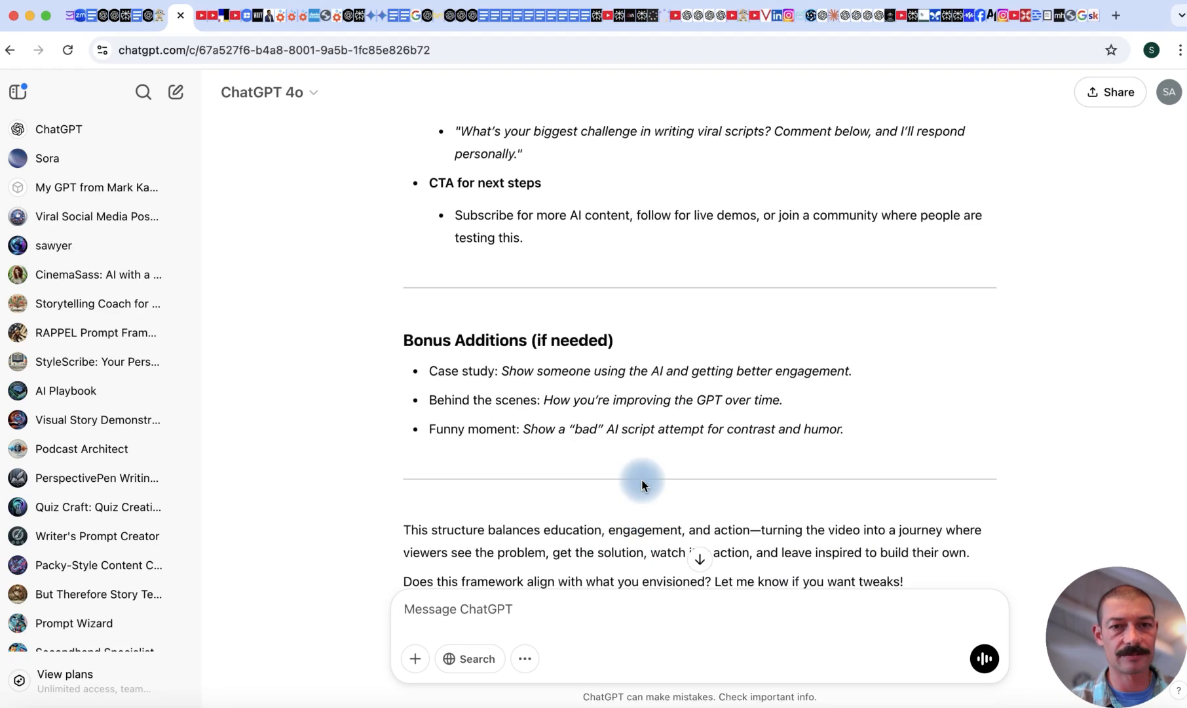
pyautogui.scroll(-15, 642, 484)
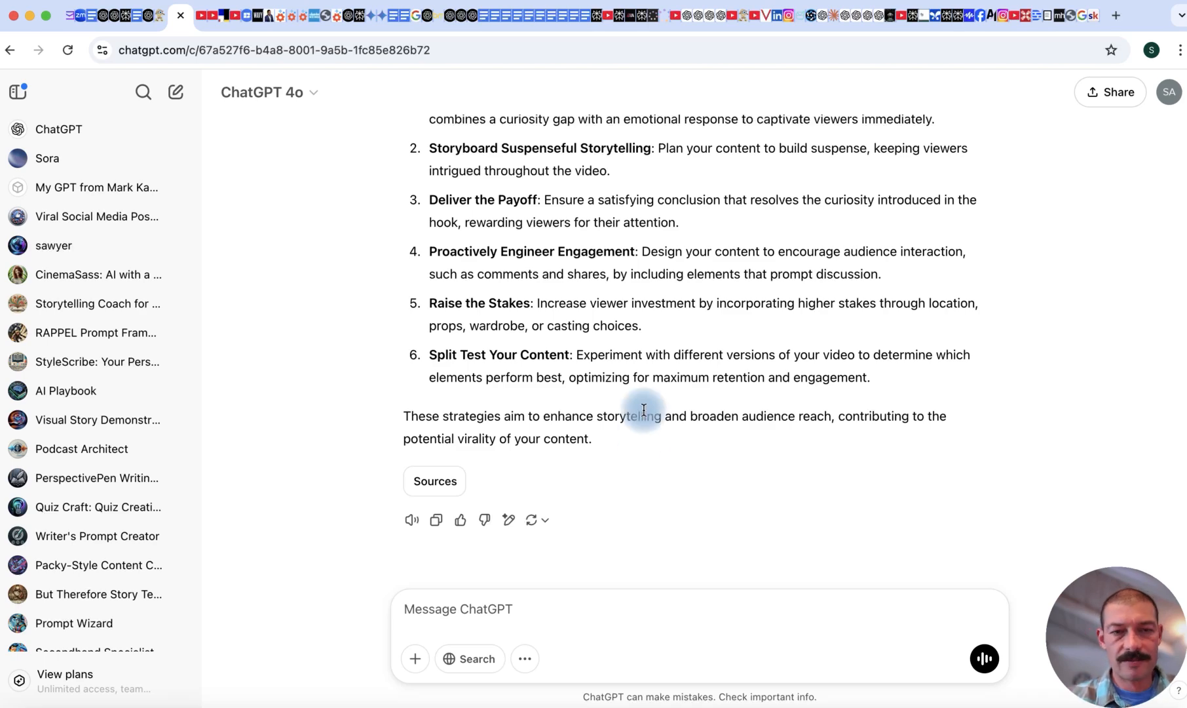
pyautogui.scroll(8, 644, 410)
pyautogui.scroll(-4, 646, 370)
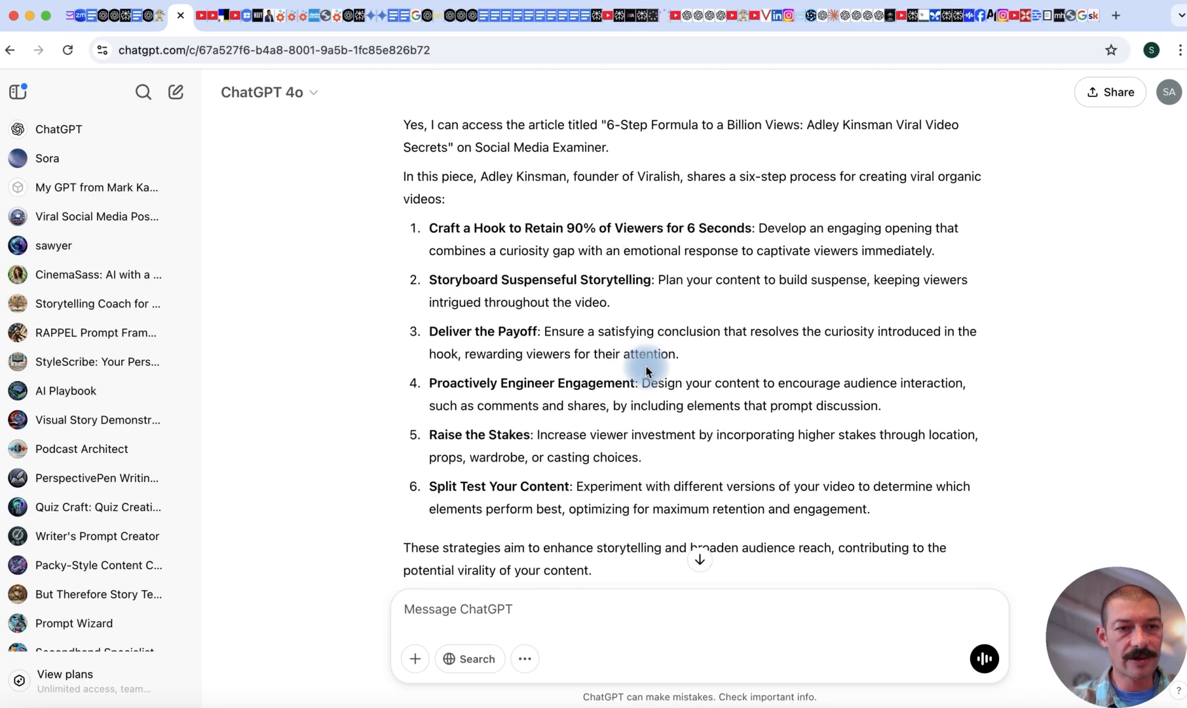
pyautogui.scroll(-2, 647, 365)
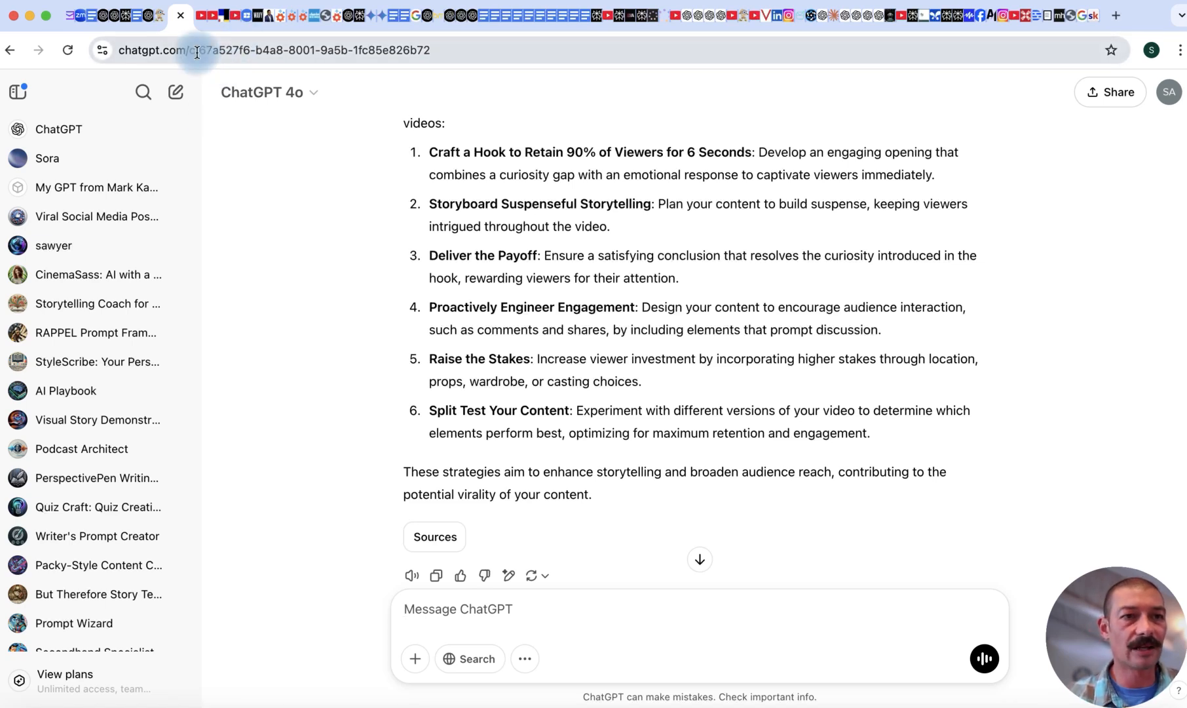
# Switch to Perplexity and start a prompt with "i want to create a custom gpt that helps a user write viral videos for youtube.".
pyautogui.click(128, 15)
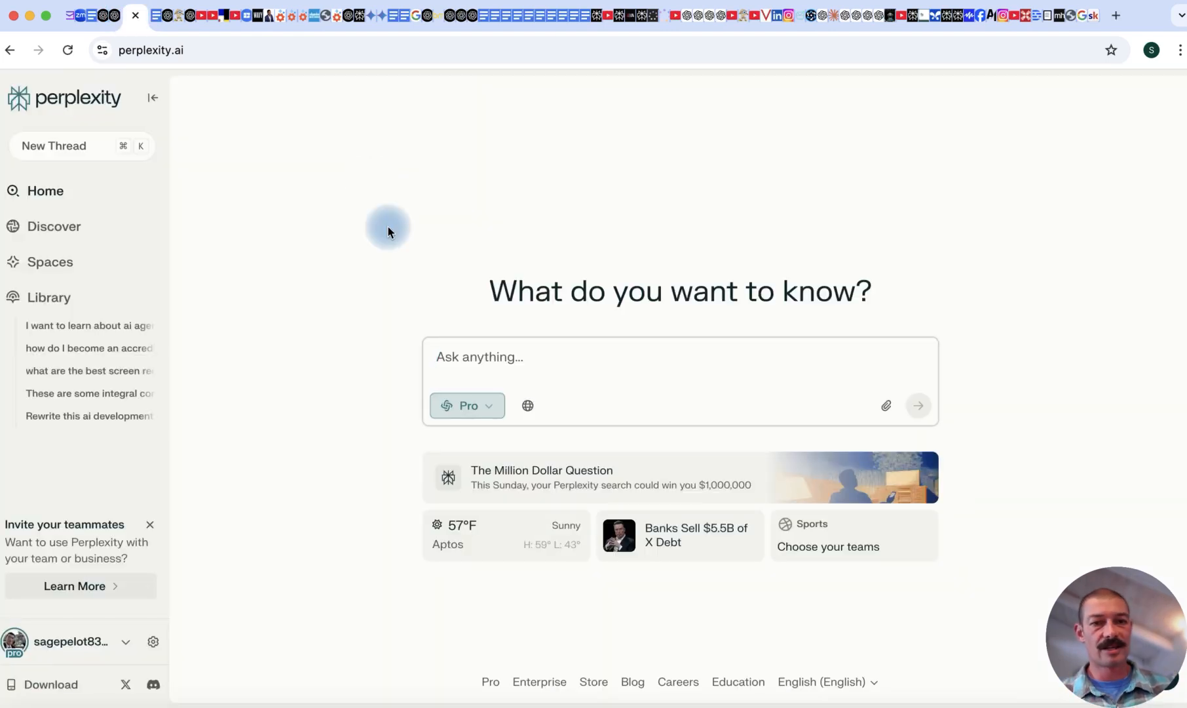
pyautogui.click(450, 362)
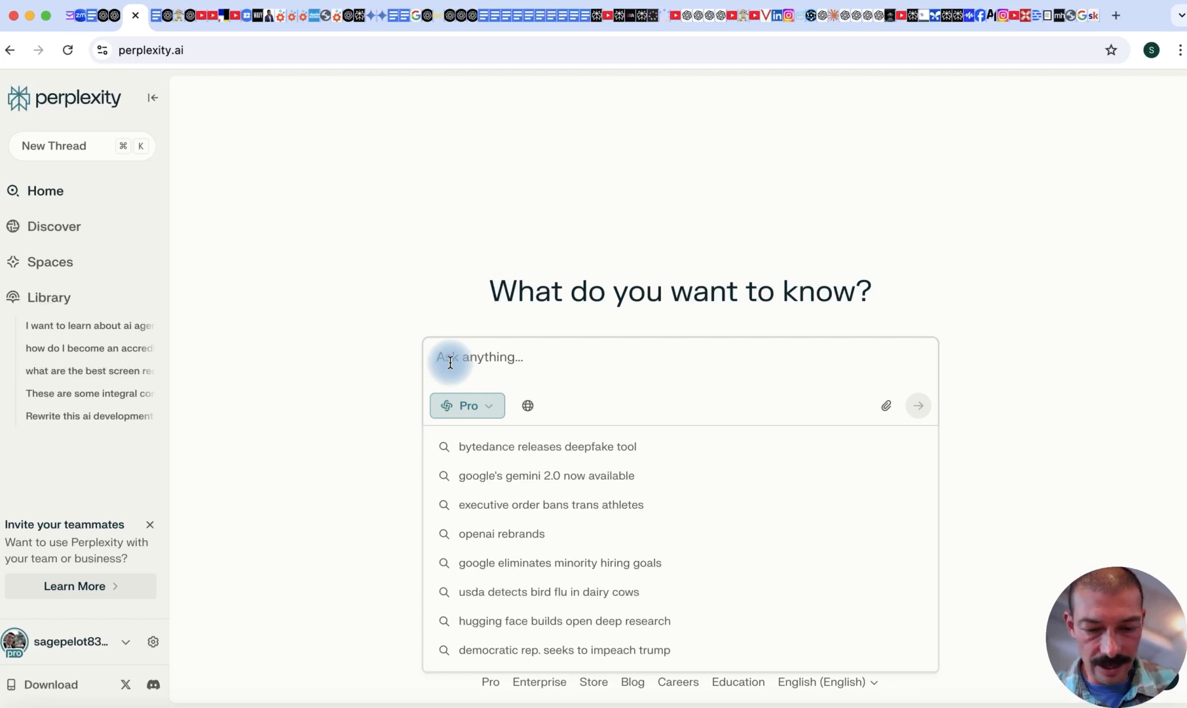
pyautogui.write('i want to')
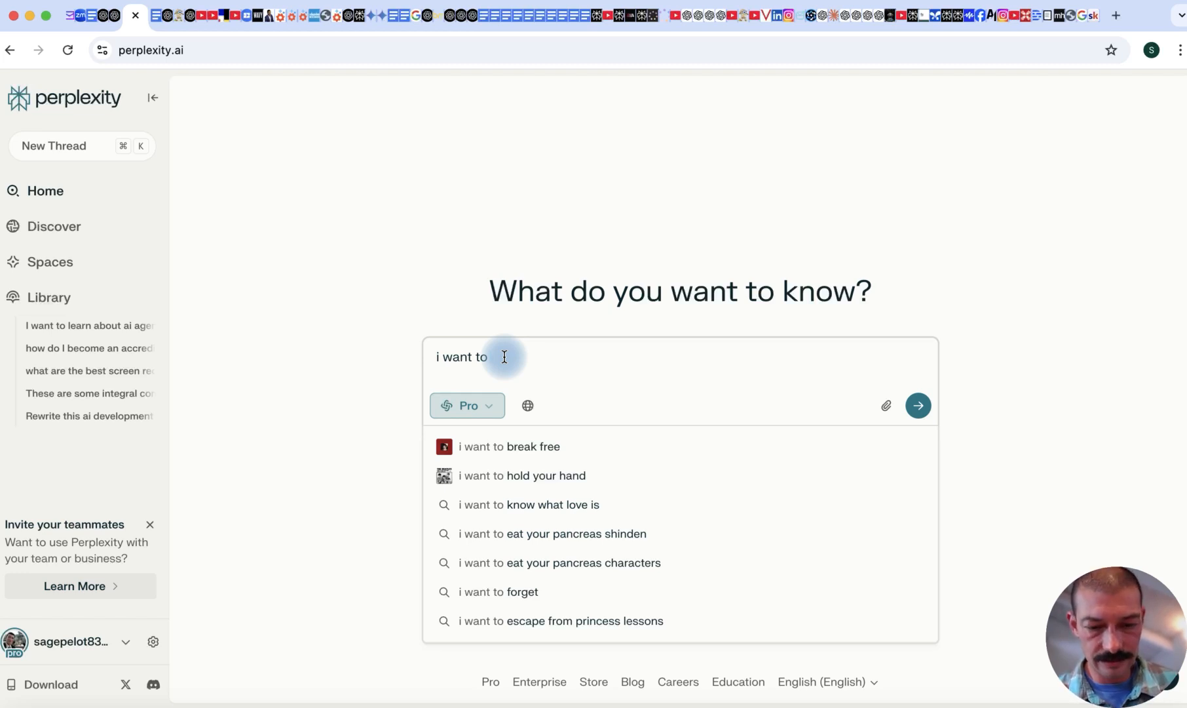
pyautogui.write('create')
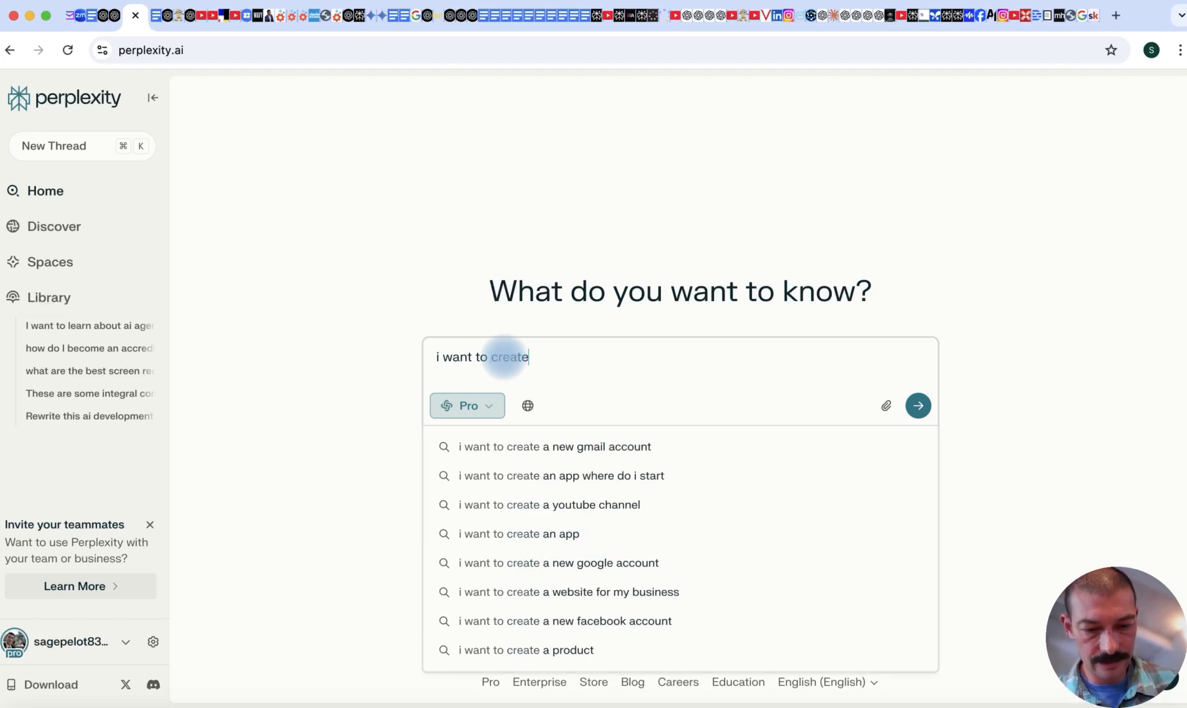
pyautogui.write('a')
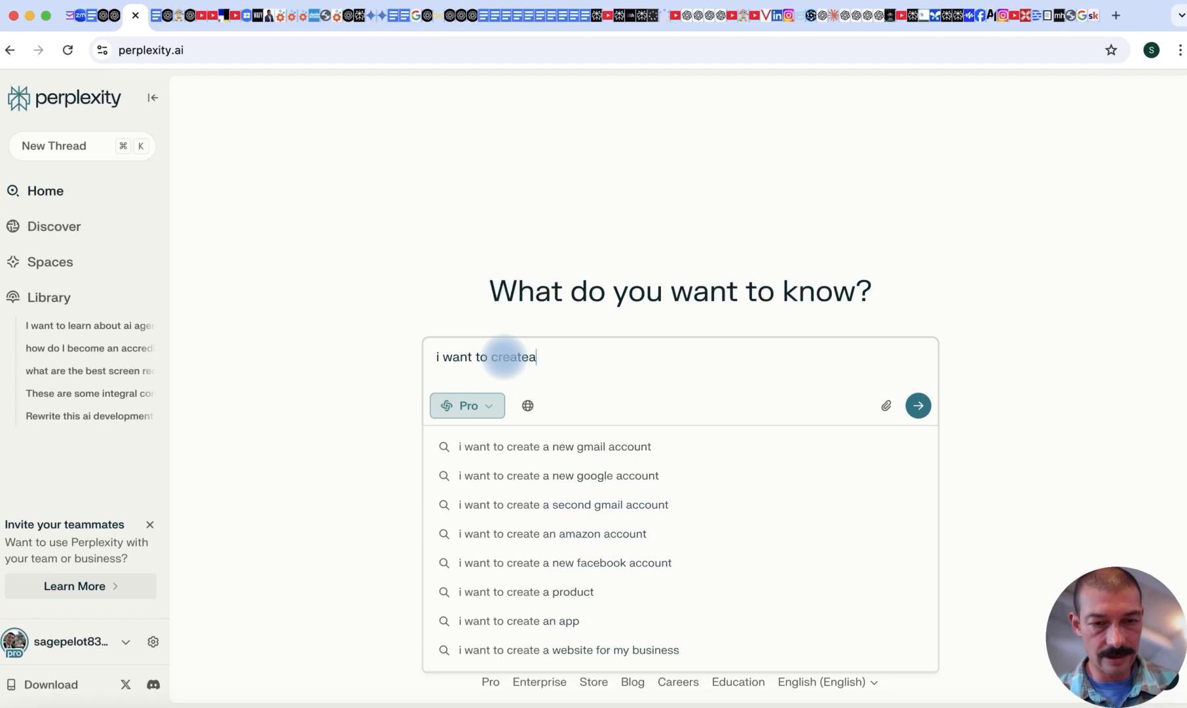
pyautogui.press('BackSpace')
pyautogui.write('a ')
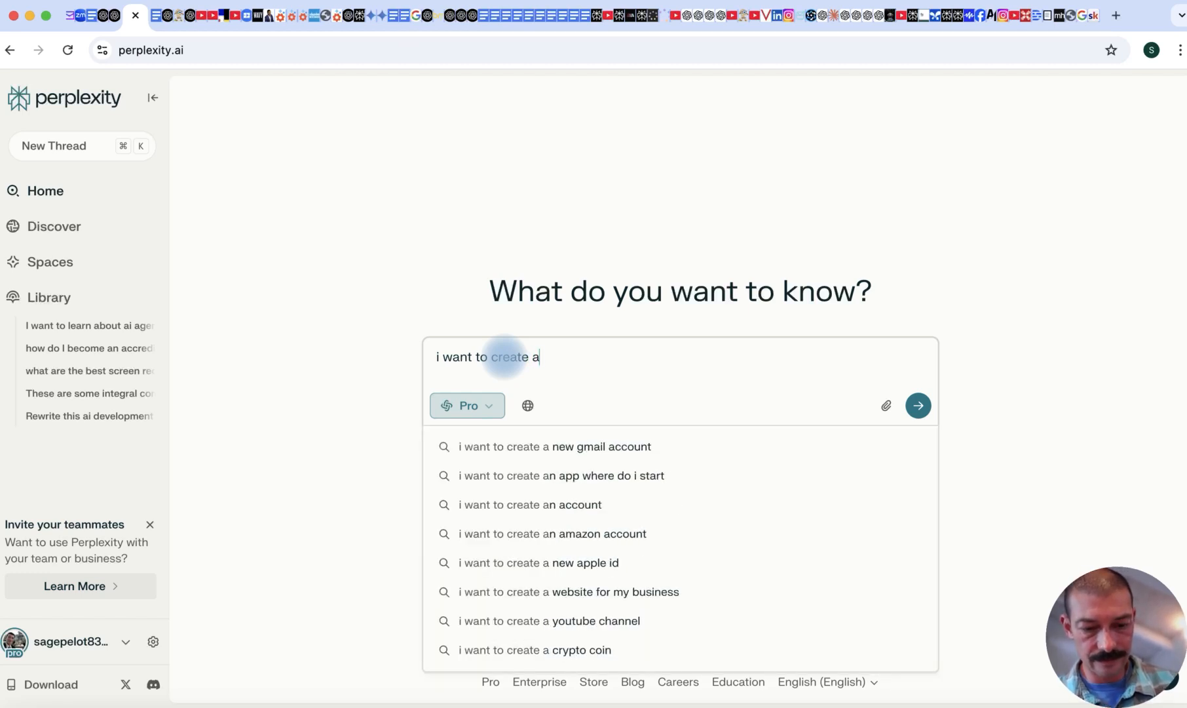
pyautogui.write('custom')
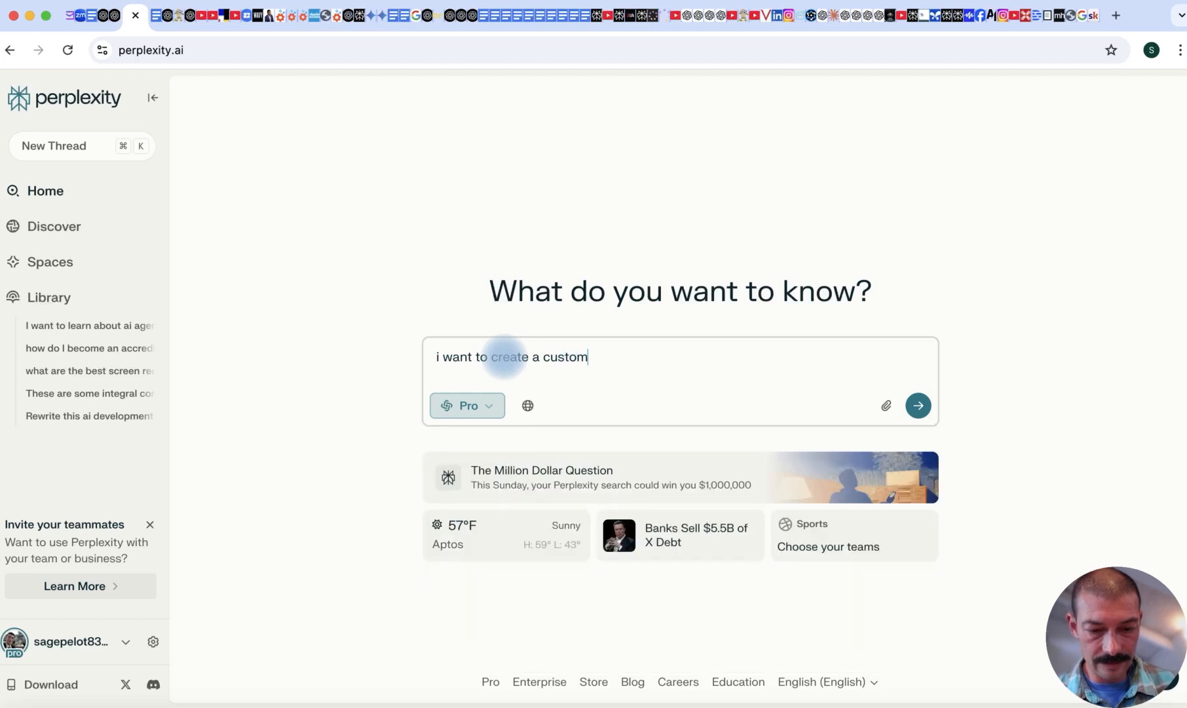
pyautogui.write(' gpt tha')
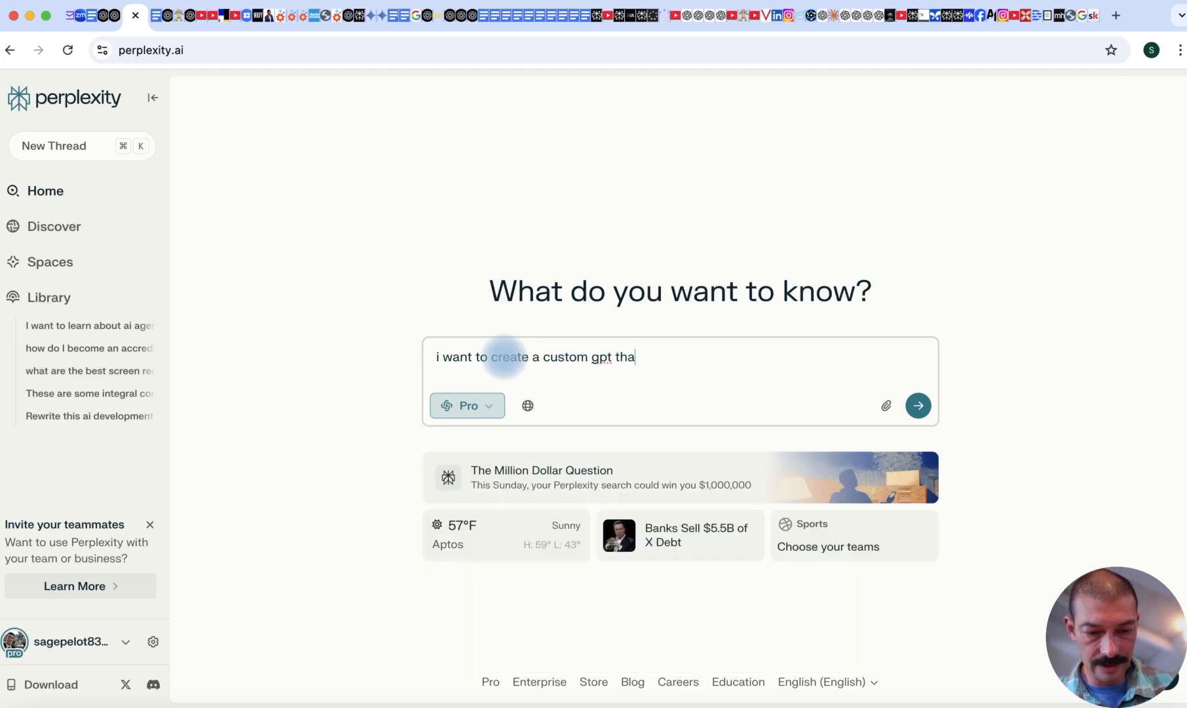
pyautogui.write('t helps a')
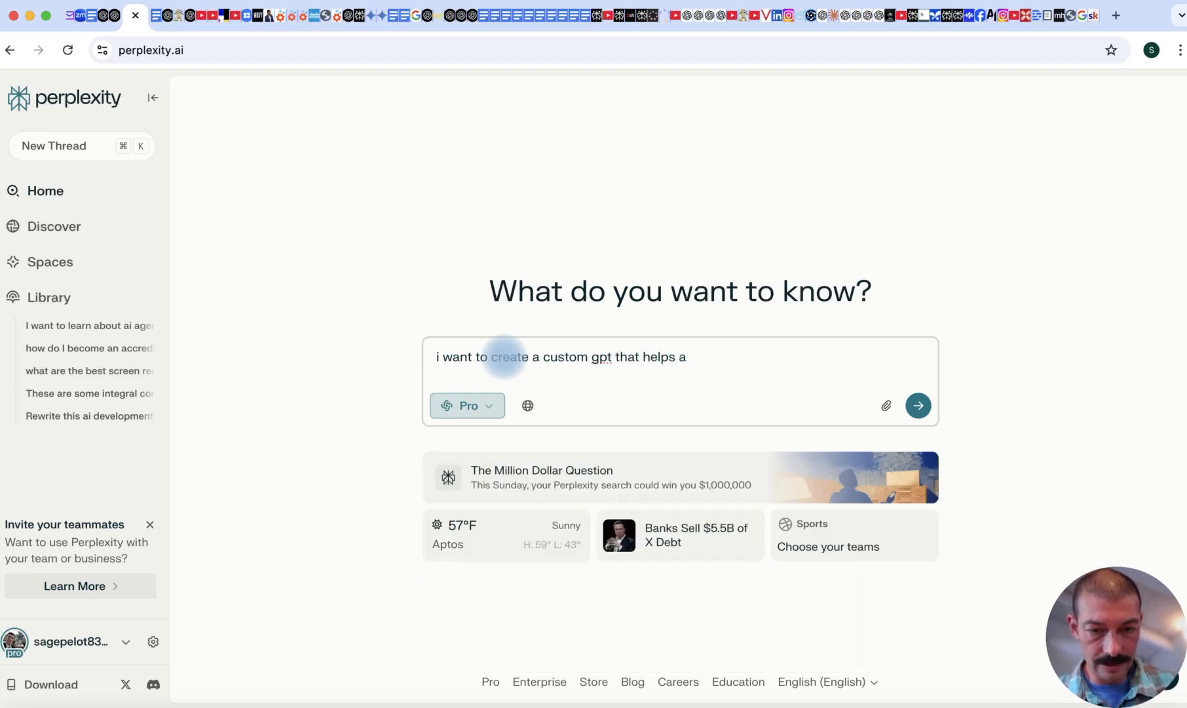
pyautogui.write(' user')
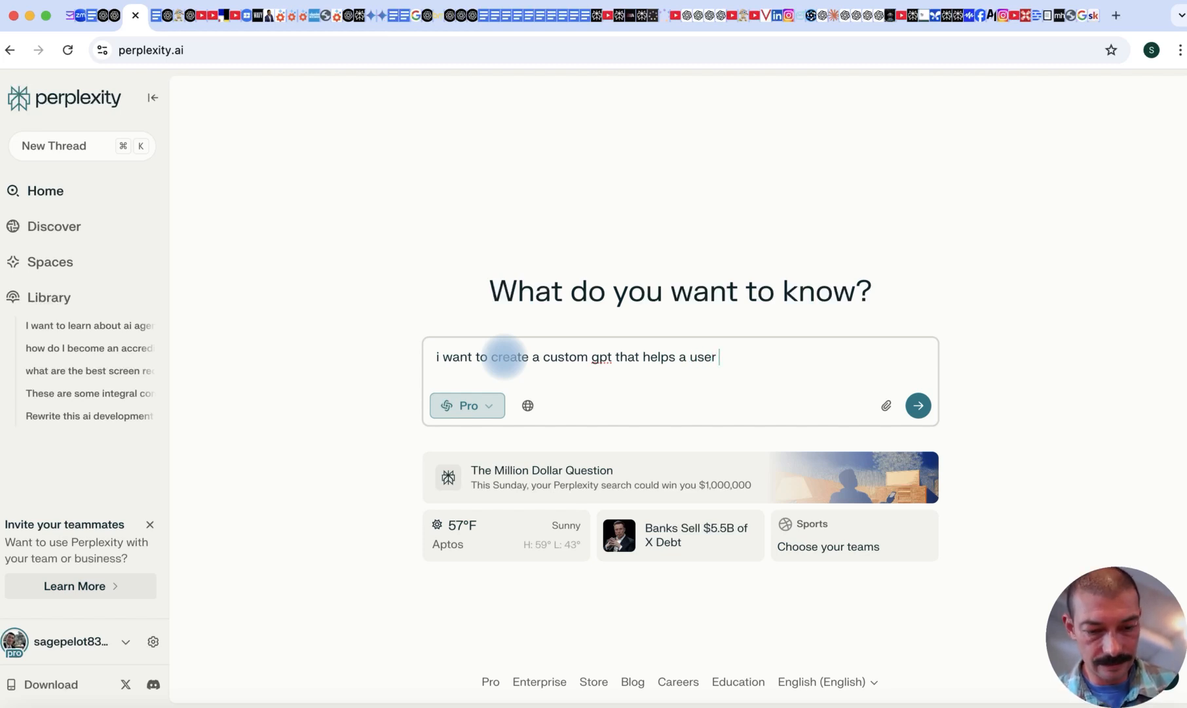
pyautogui.write(' write')
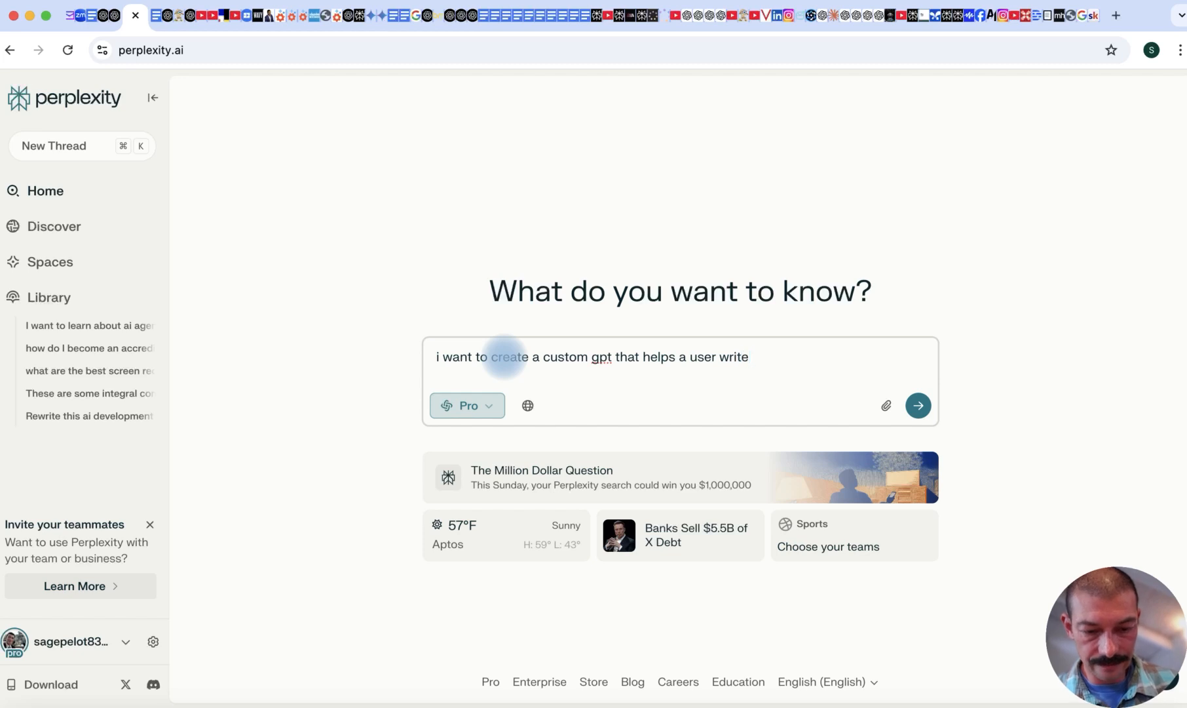
pyautogui.write(' viral vide')
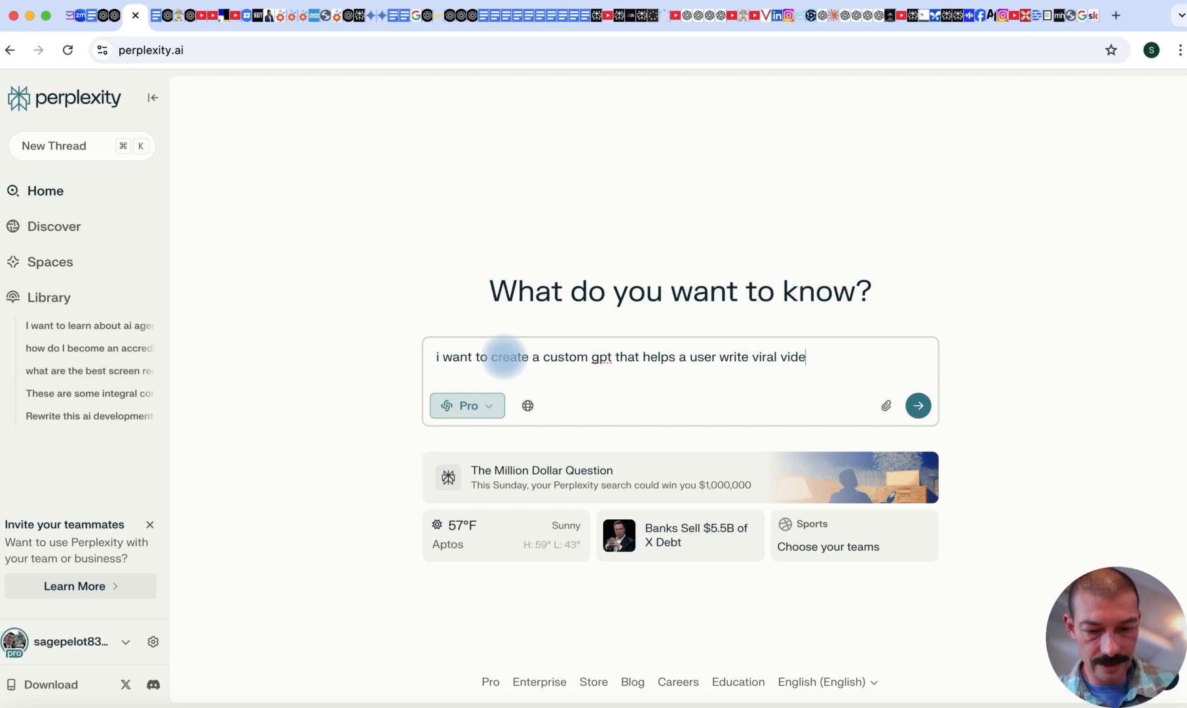
pyautogui.write('os for you')
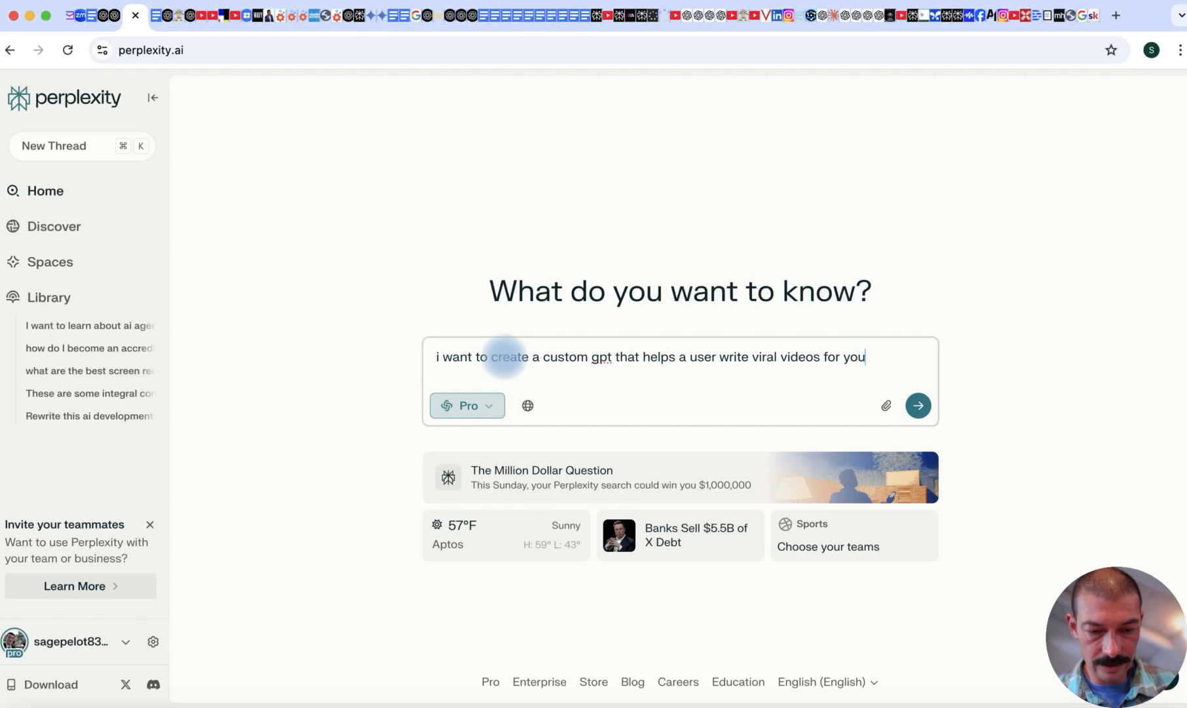
pyautogui.write('tube. W')
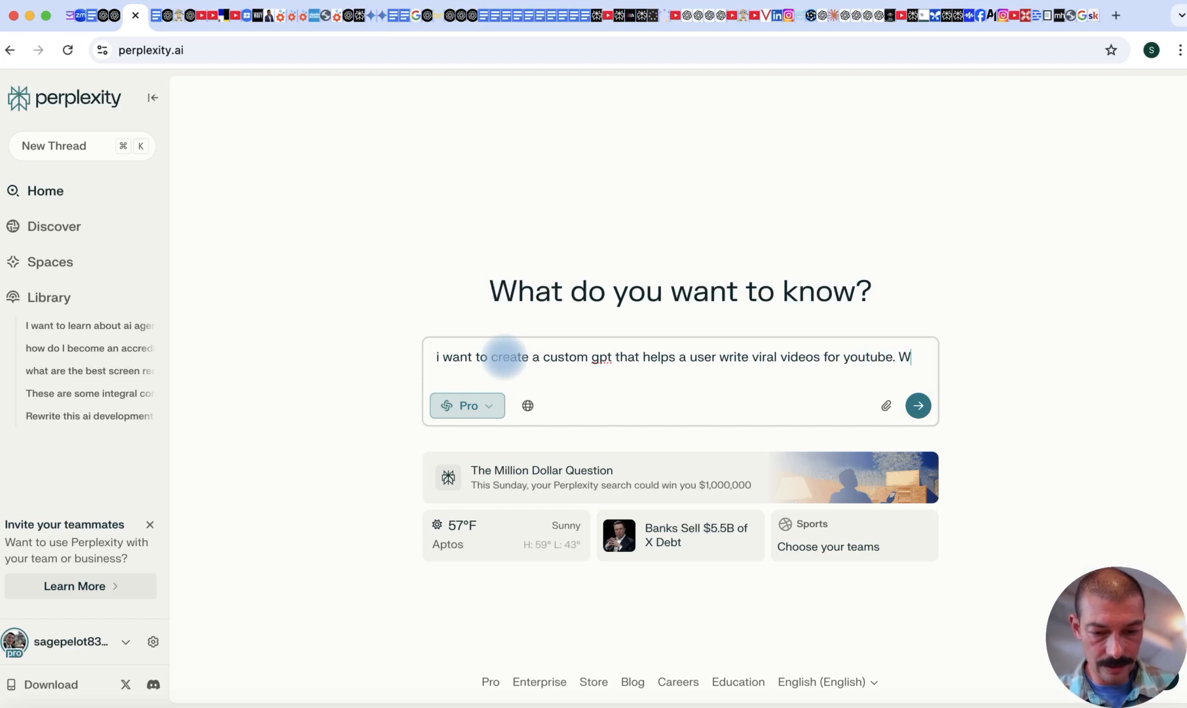
# Complete the prompt with the question "Who are the experts in viral videos?" and submit it.
pyautogui.write('hoare the ')
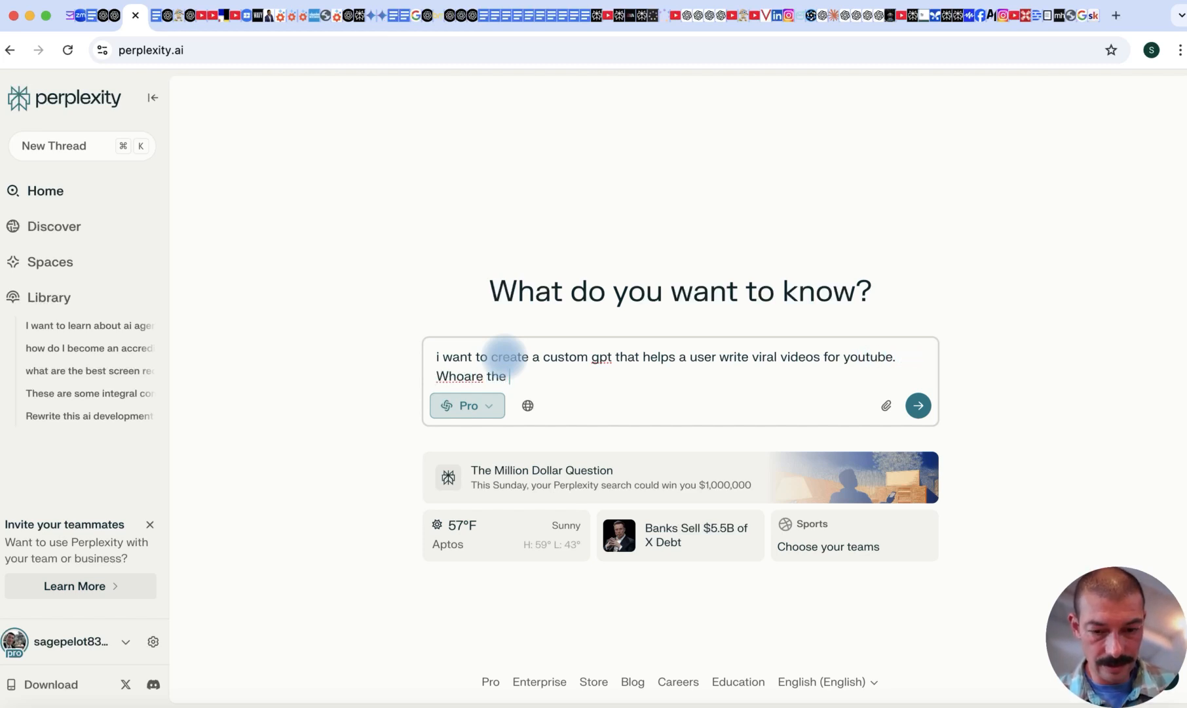
pyautogui.write('expe')
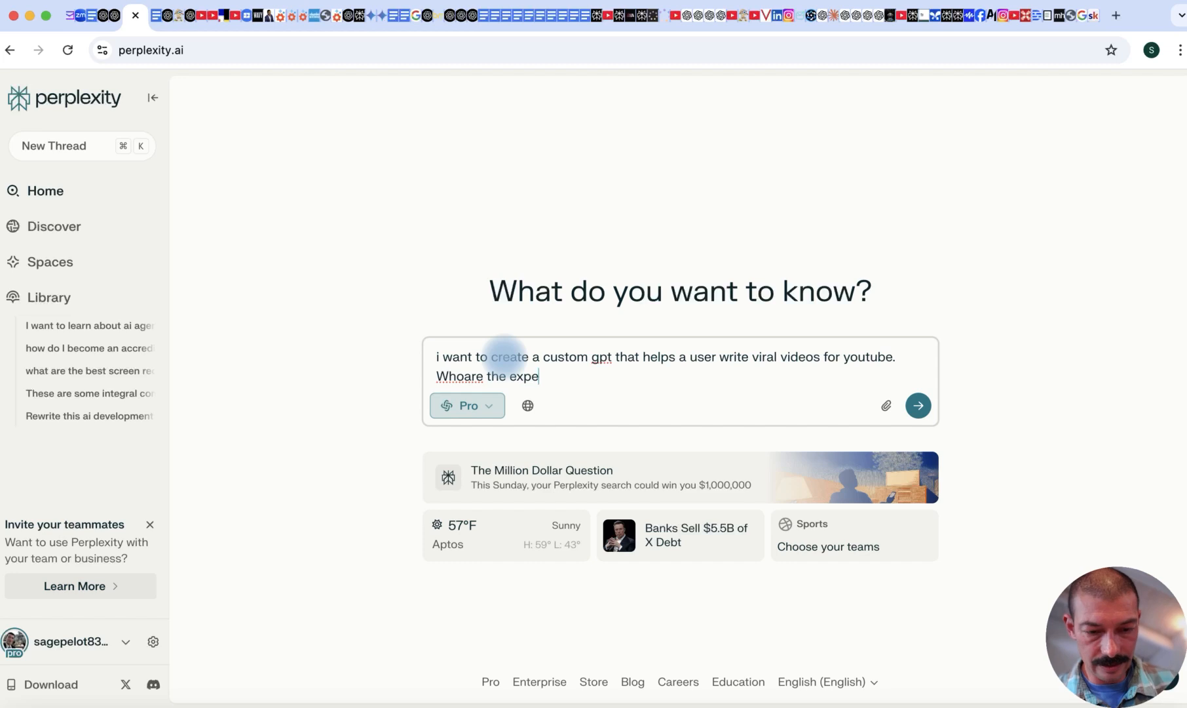
pyautogui.write('rts in ')
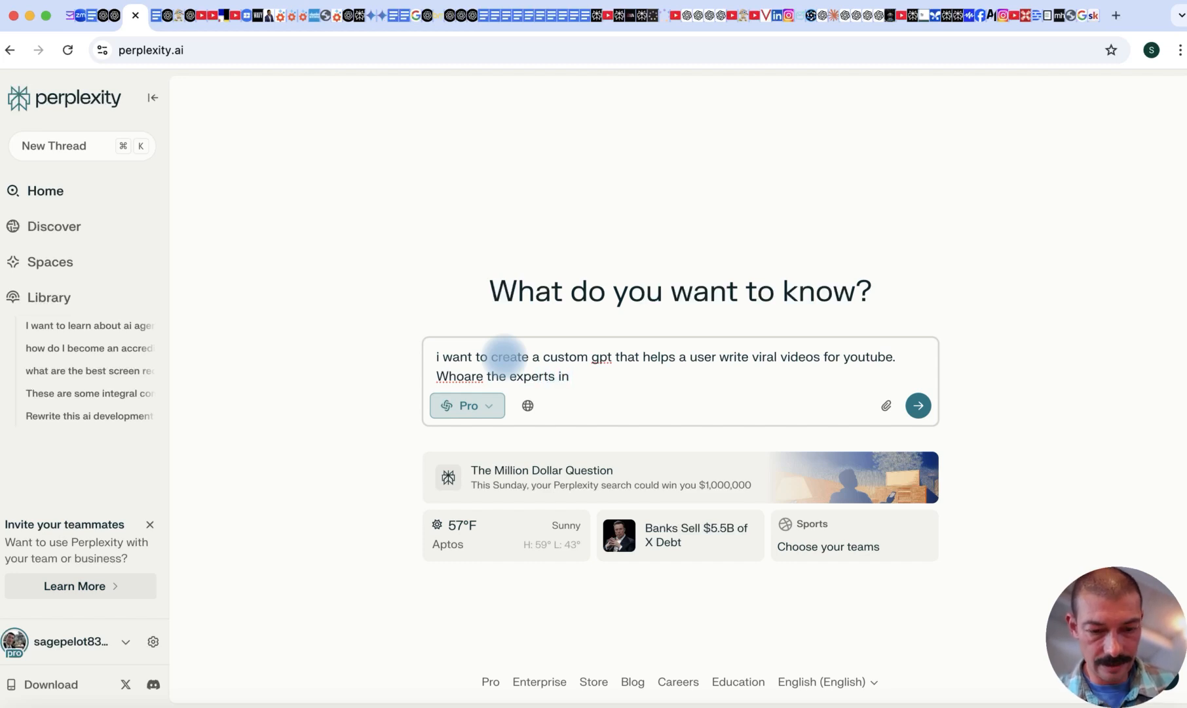
pyautogui.write('vir')
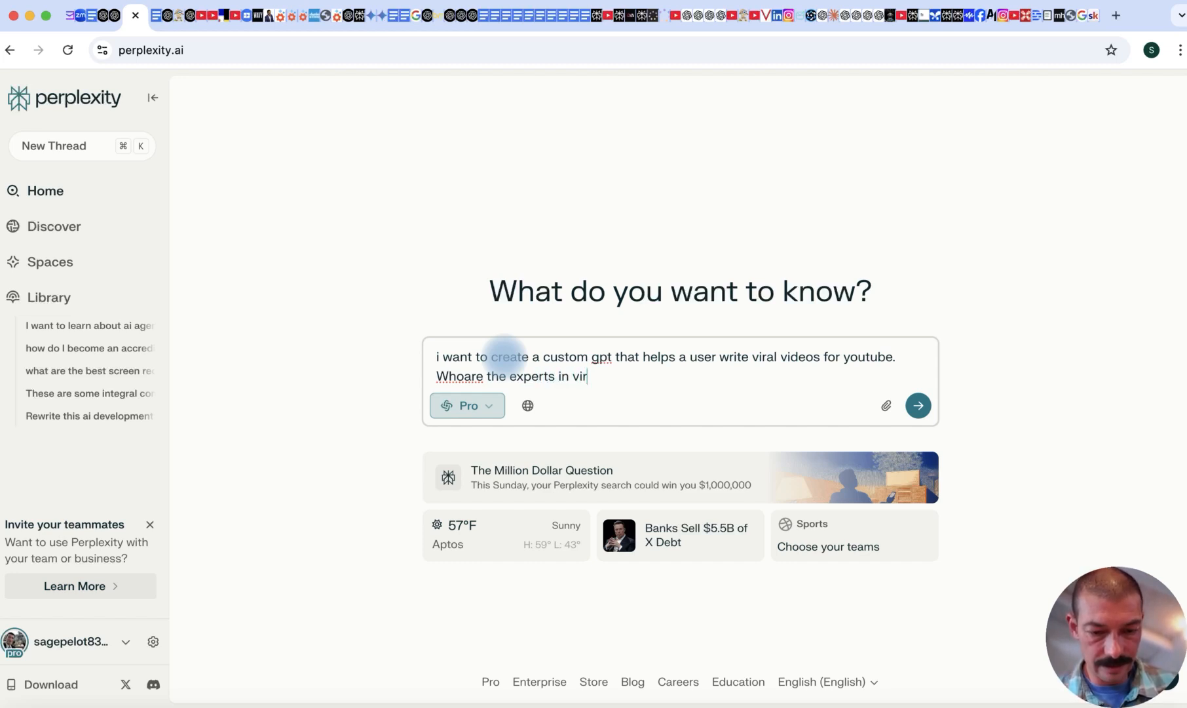
pyautogui.write('al videos')
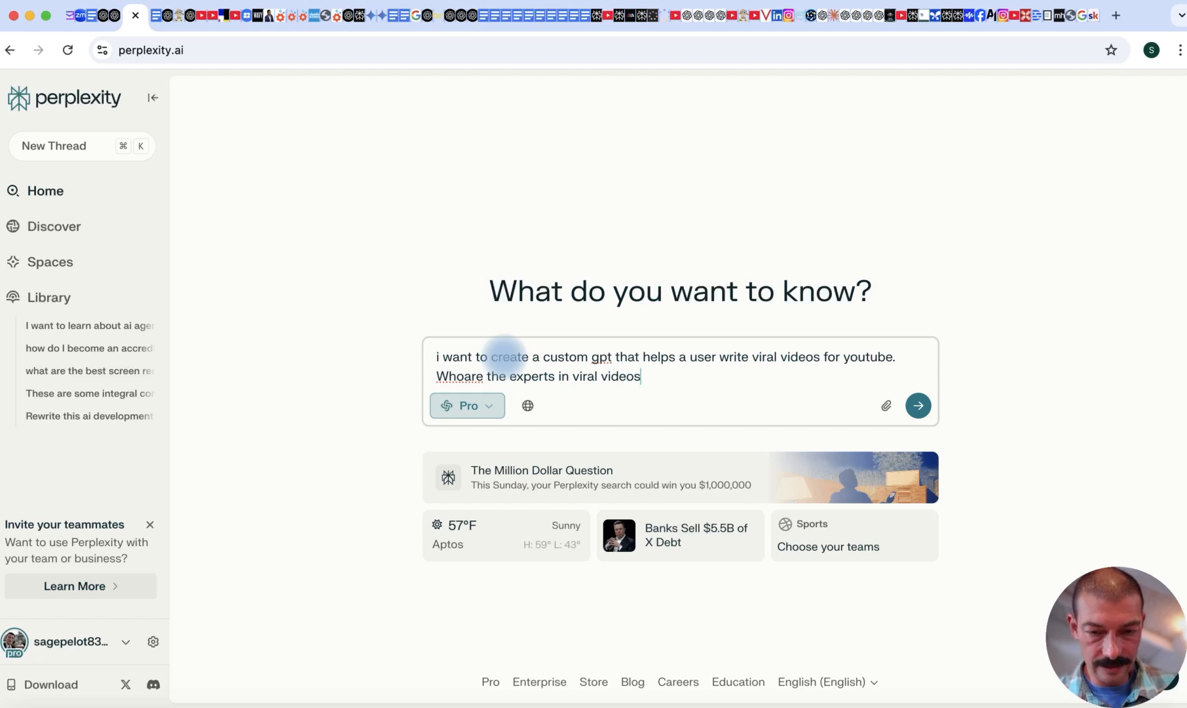
pyautogui.write('?')
pyautogui.click(466, 382)
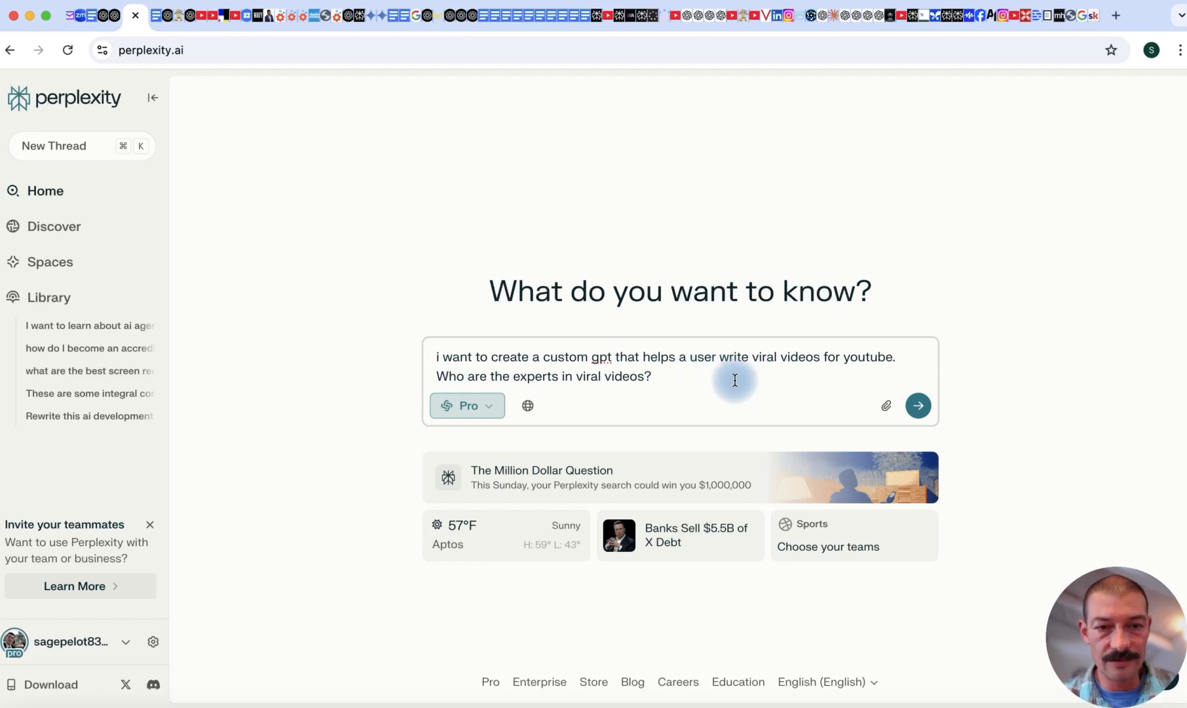
pyautogui.click(918, 406)
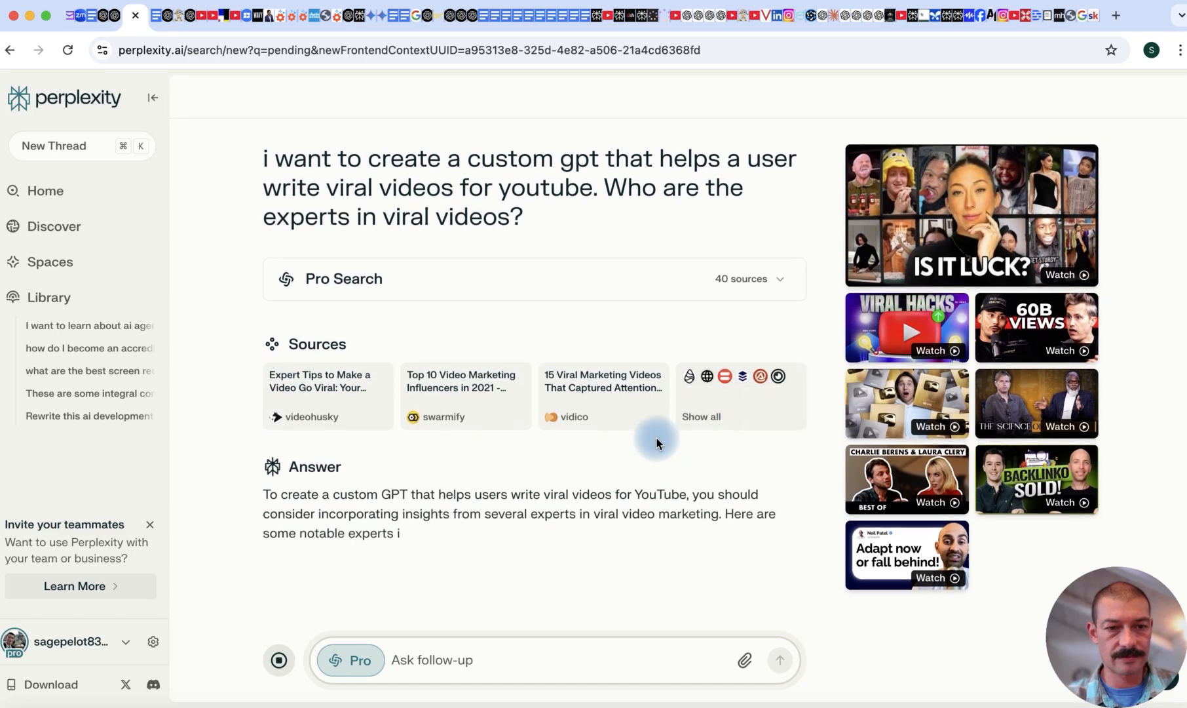
# Read the answer's list of viral video marketing experts and the start of its key strategies.
pyautogui.scroll(-1, 623, 547)
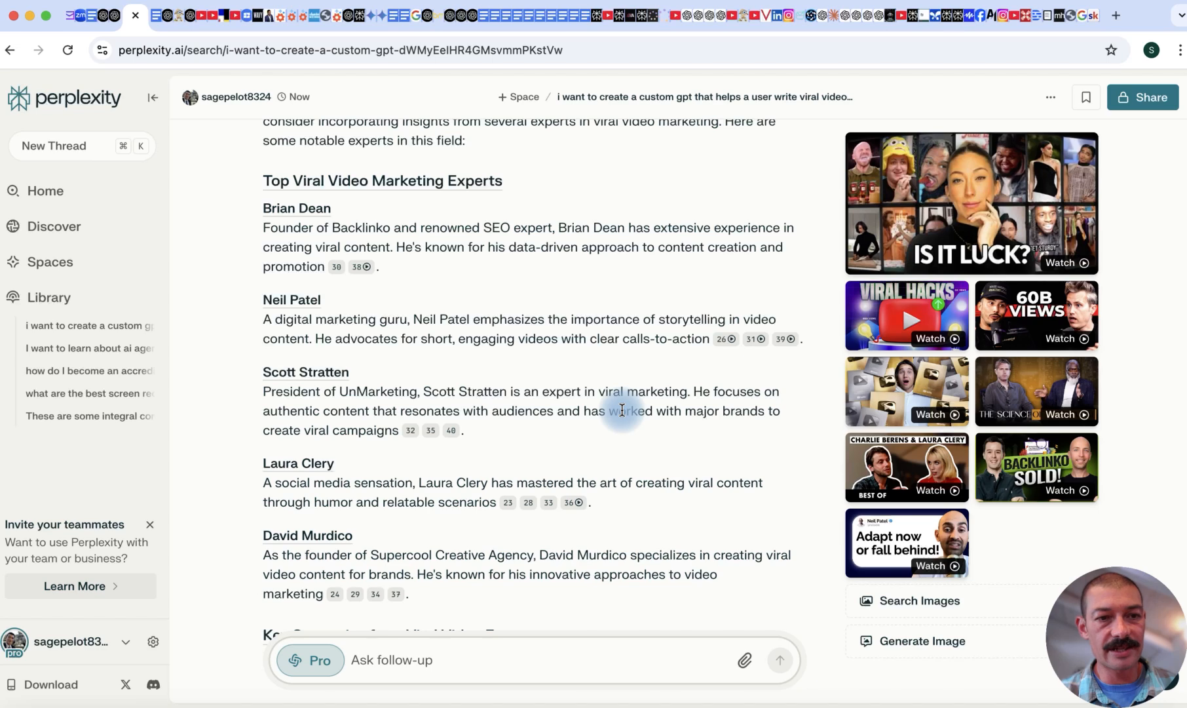
pyautogui.scroll(-3, 622, 410)
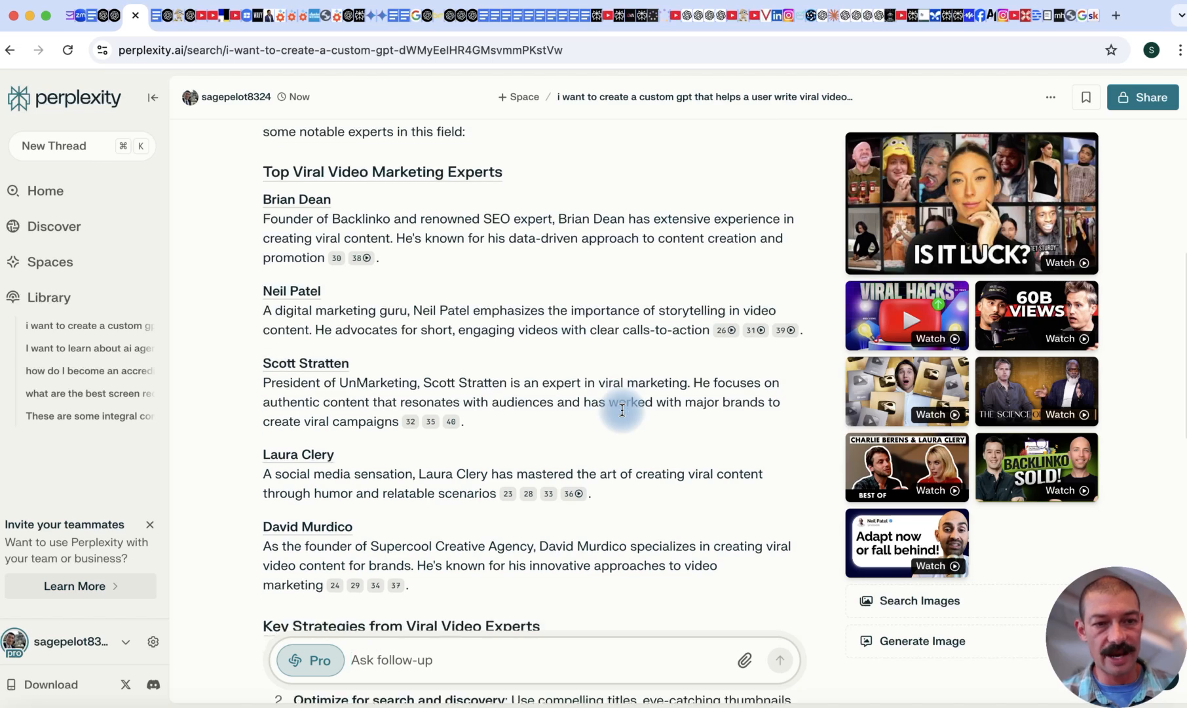
pyautogui.scroll(-5, 621, 410)
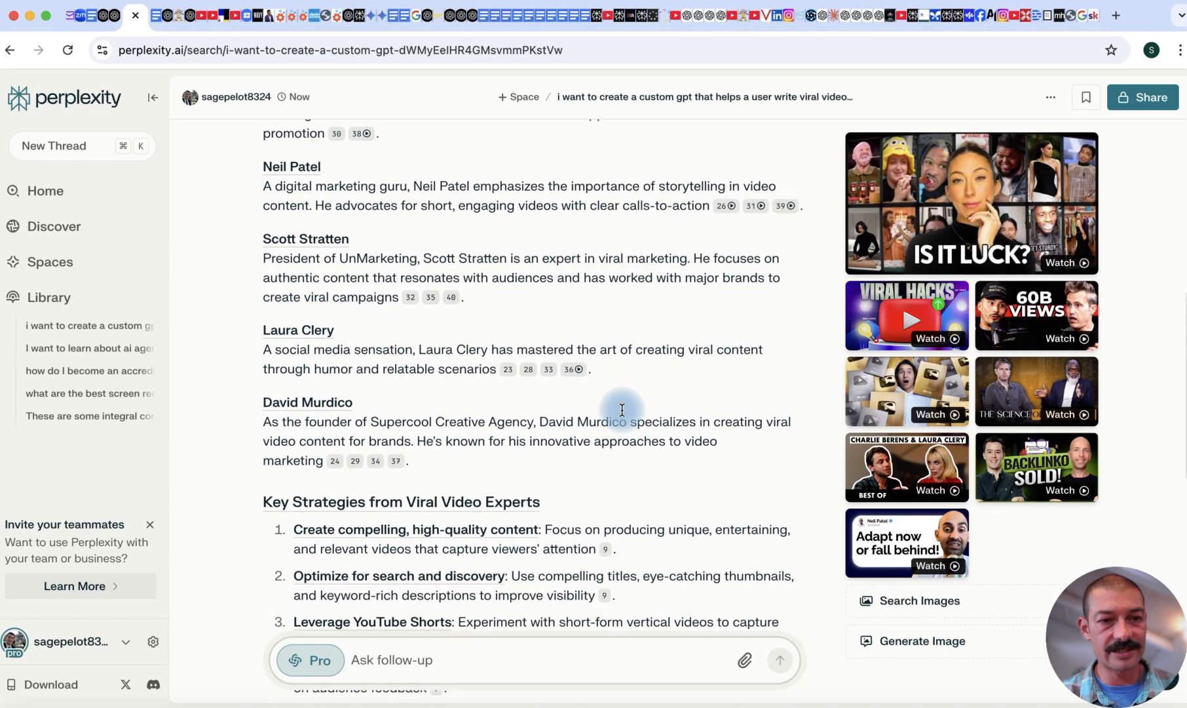
# Read the key strategies from viral video experts, the expert list and the sources in the Perplexity answer.
pyautogui.scroll(-11, 622, 410)
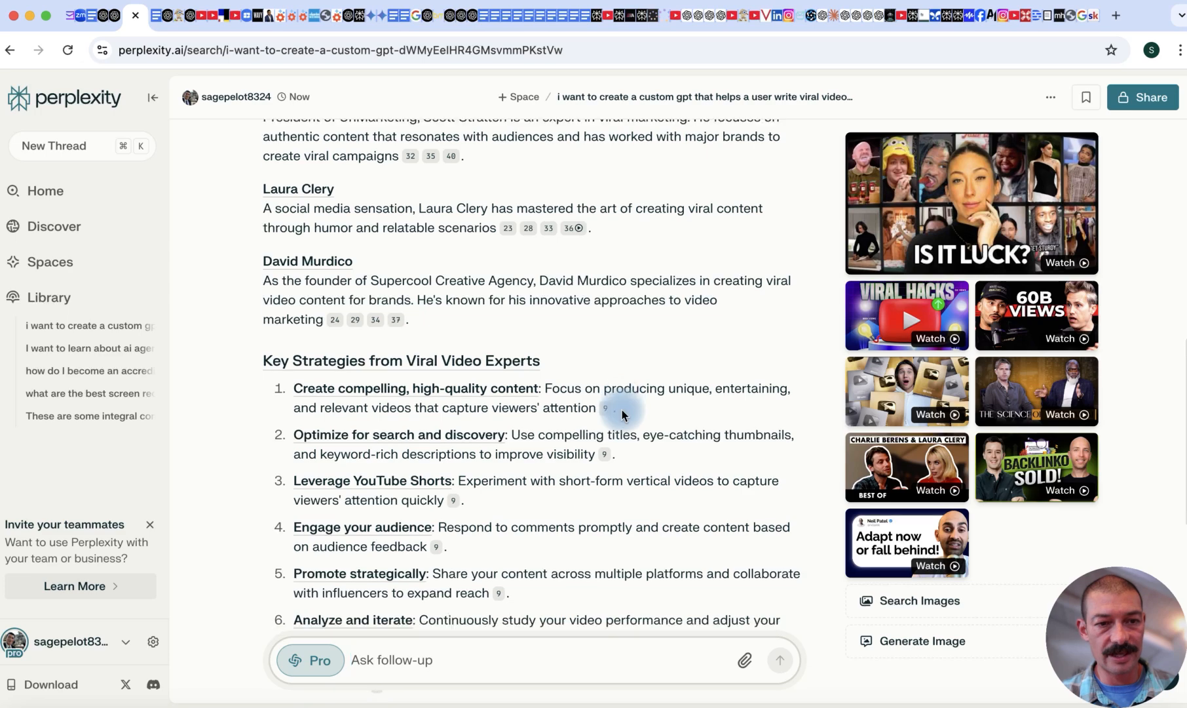
pyautogui.scroll(20, 621, 414)
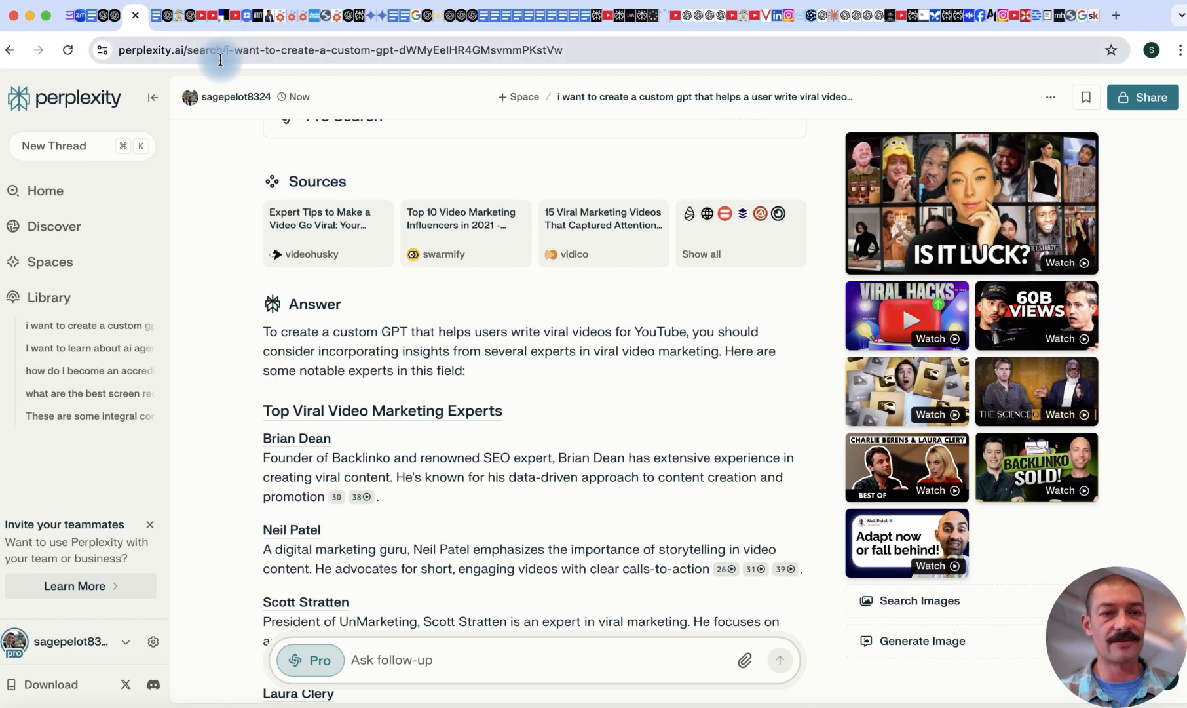
pyautogui.moveTo(344, 257)
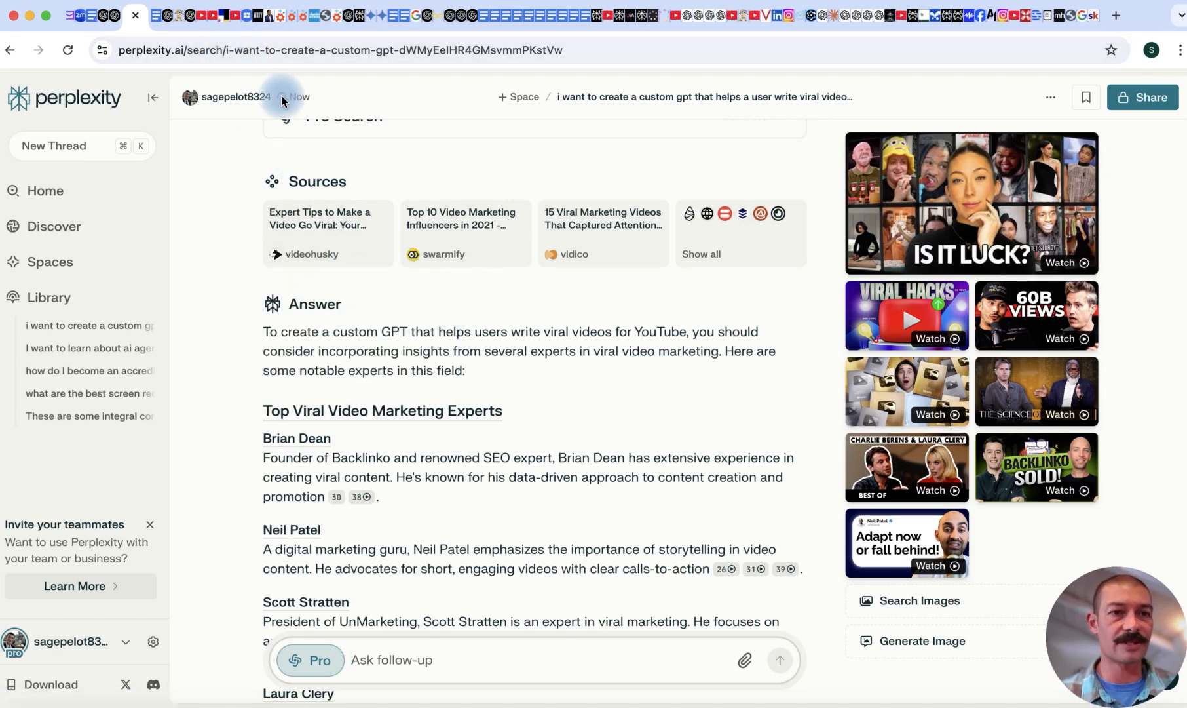
# Revisit the Social Media Examiner six-step formula article and the YouTube video "How To Write A Killer YouTube Script (2025 Algorithm)".
pyautogui.click(179, 22)
pyautogui.scroll(6, 548, 306)
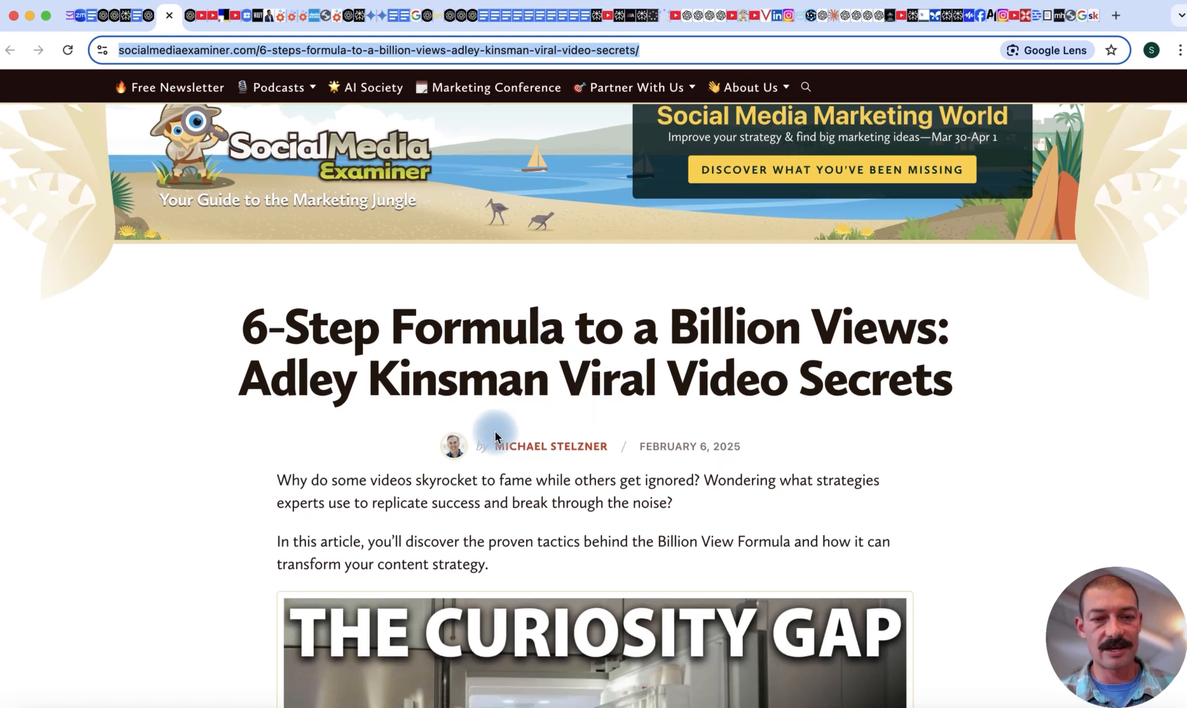
pyautogui.click(199, 17)
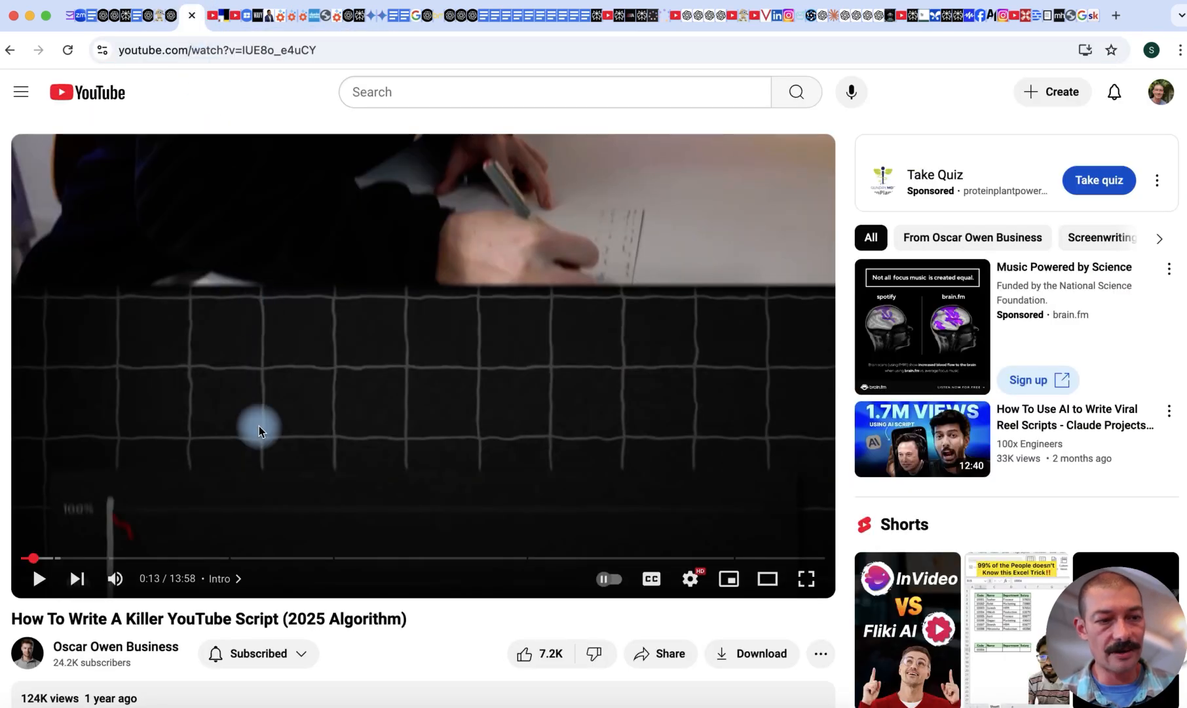
pyautogui.scroll(-3, 286, 510)
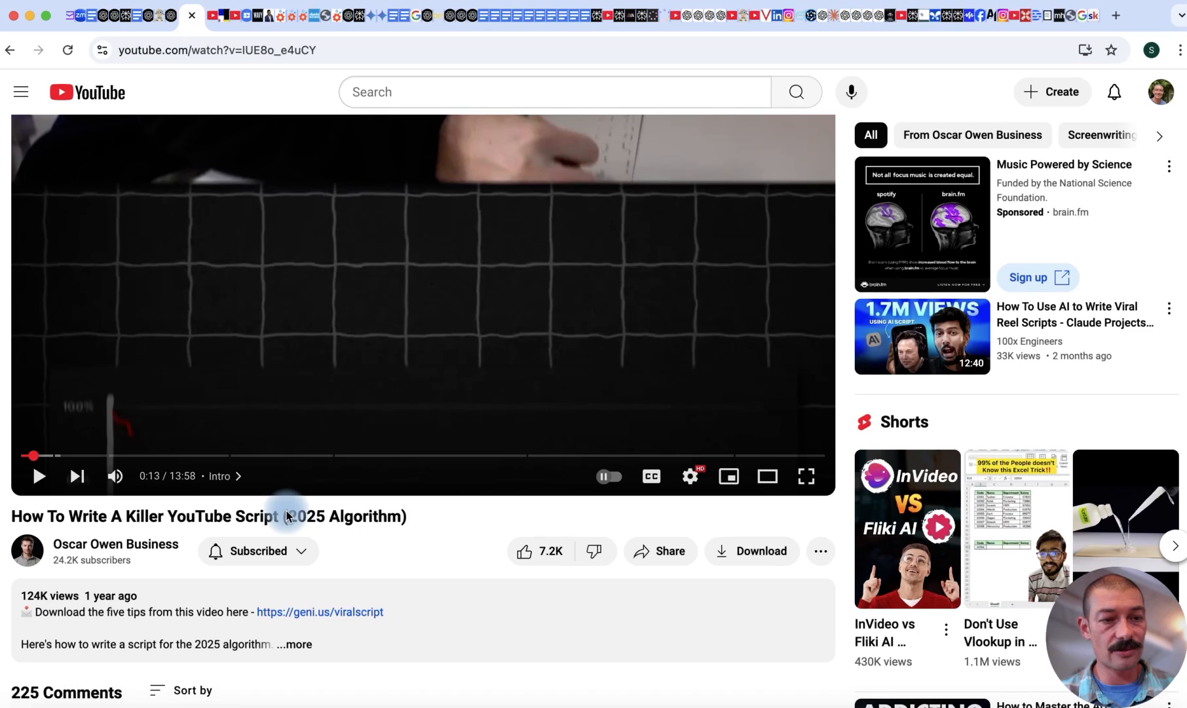
pyautogui.scroll(2, 371, 531)
pyautogui.scroll(-8, 371, 531)
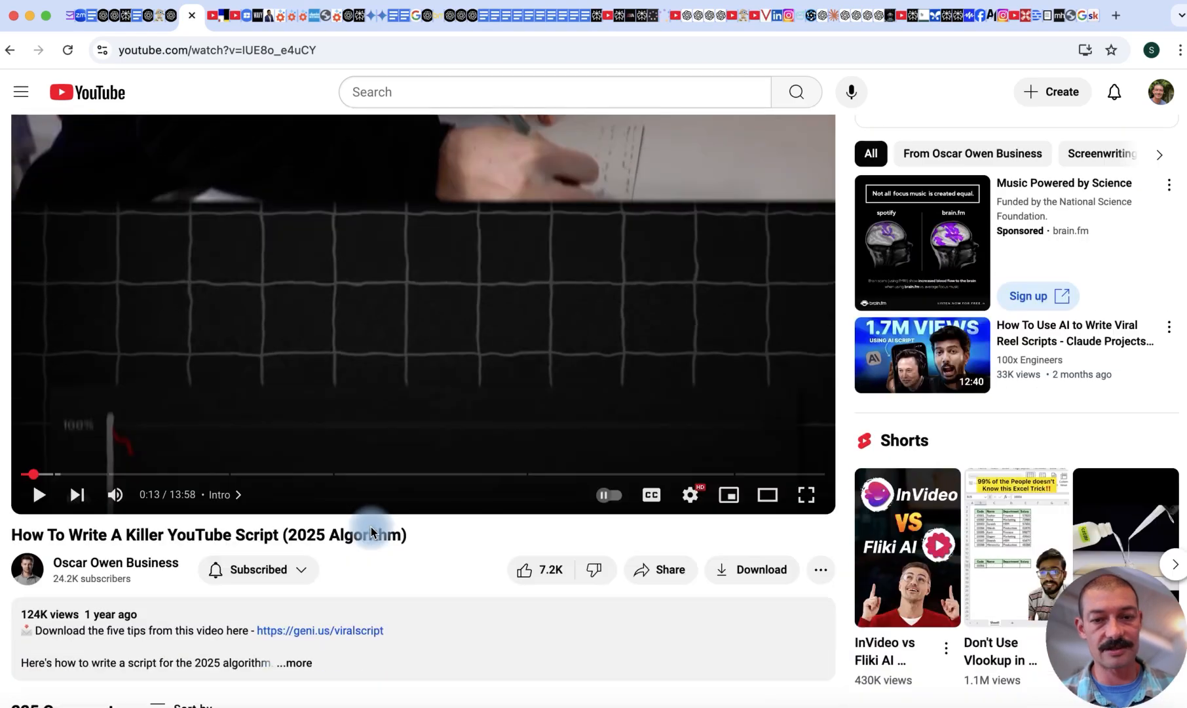
pyautogui.scroll(6, 371, 528)
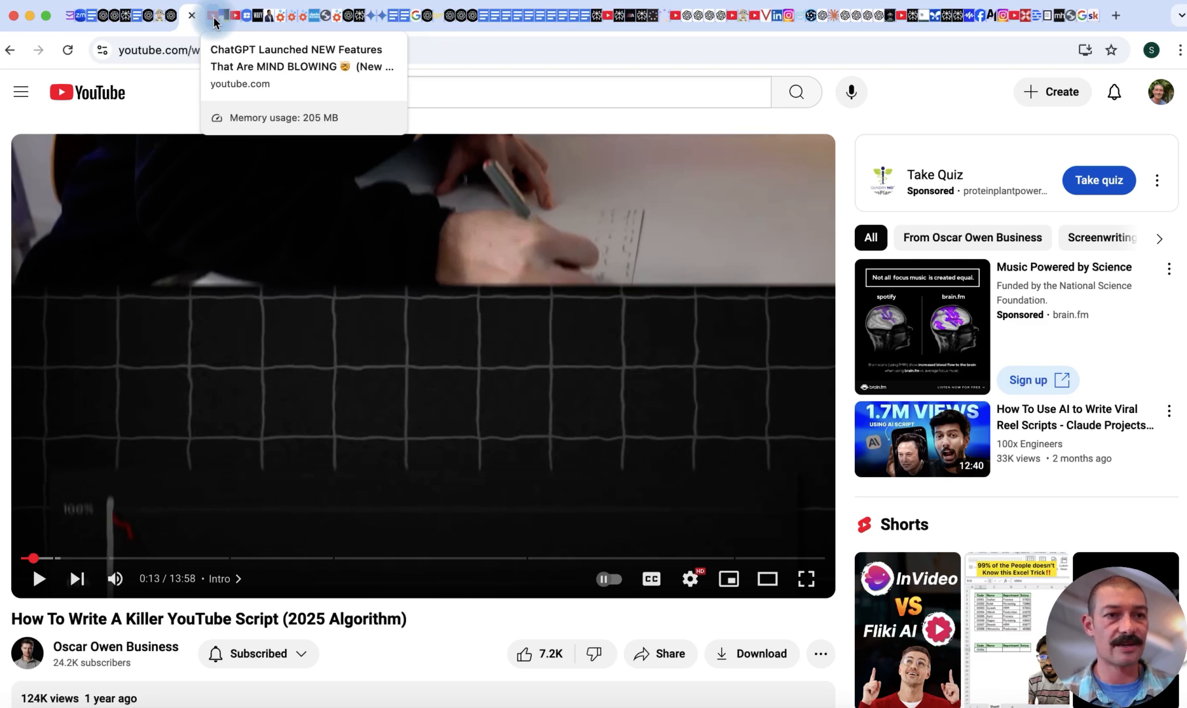
# Look over the YouTube videos on ChatGPT's new features and on cloning any custom GPT in the GPT Store.
pyautogui.click(215, 19)
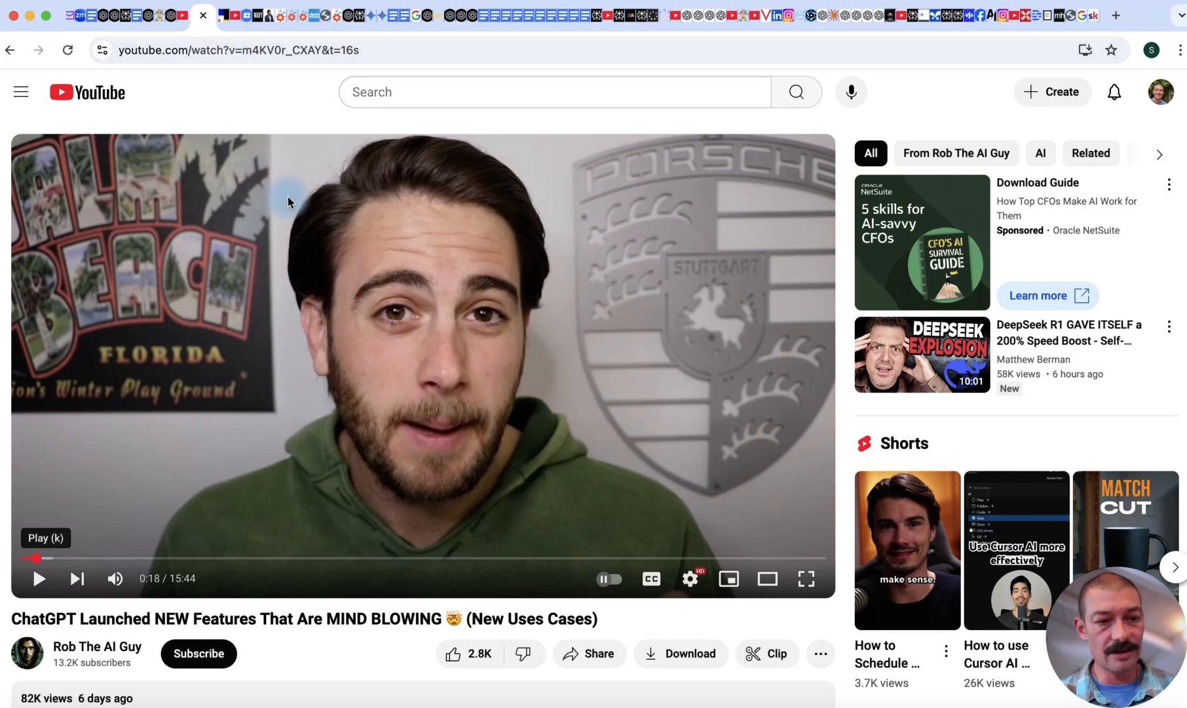
pyautogui.scroll(-1, 288, 196)
pyautogui.scroll(1, 288, 196)
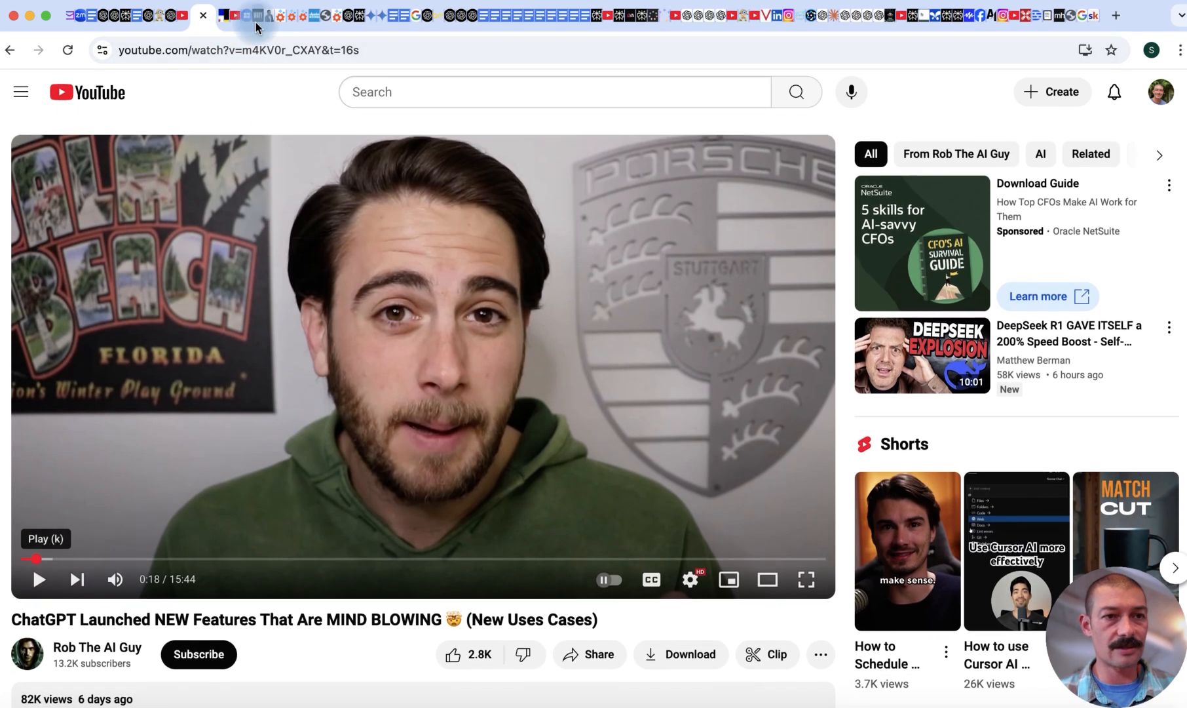
pyautogui.click(234, 15)
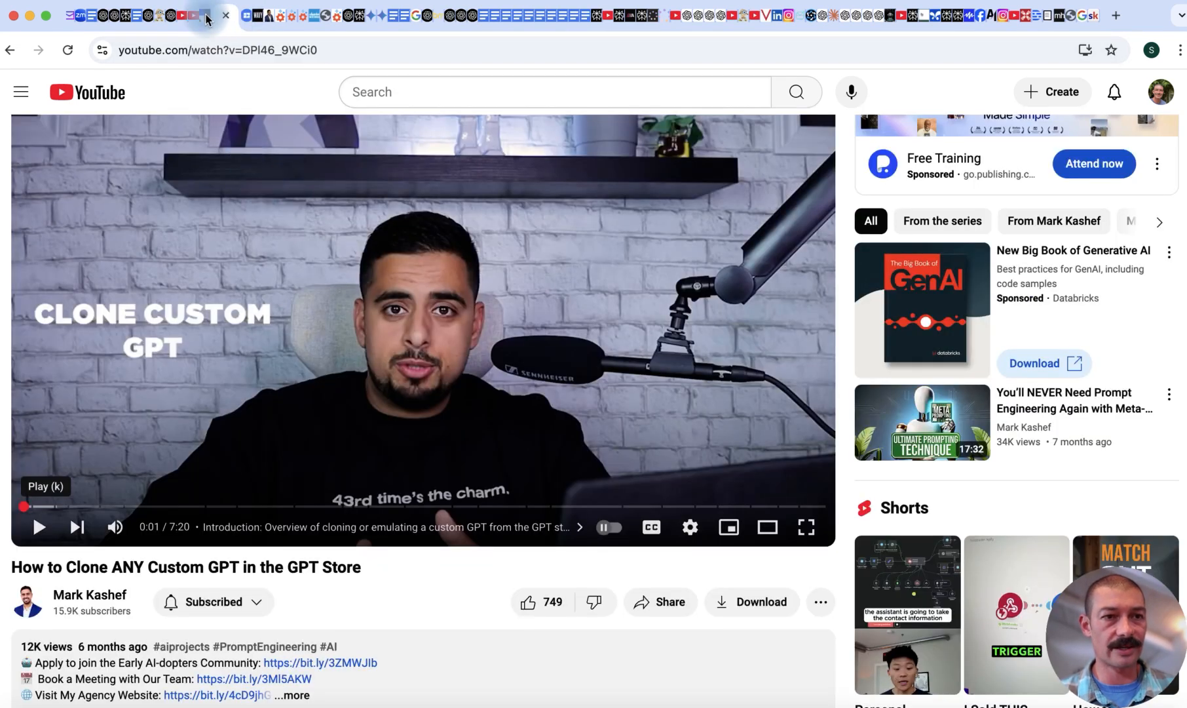
pyautogui.click(207, 19)
pyautogui.click(195, 22)
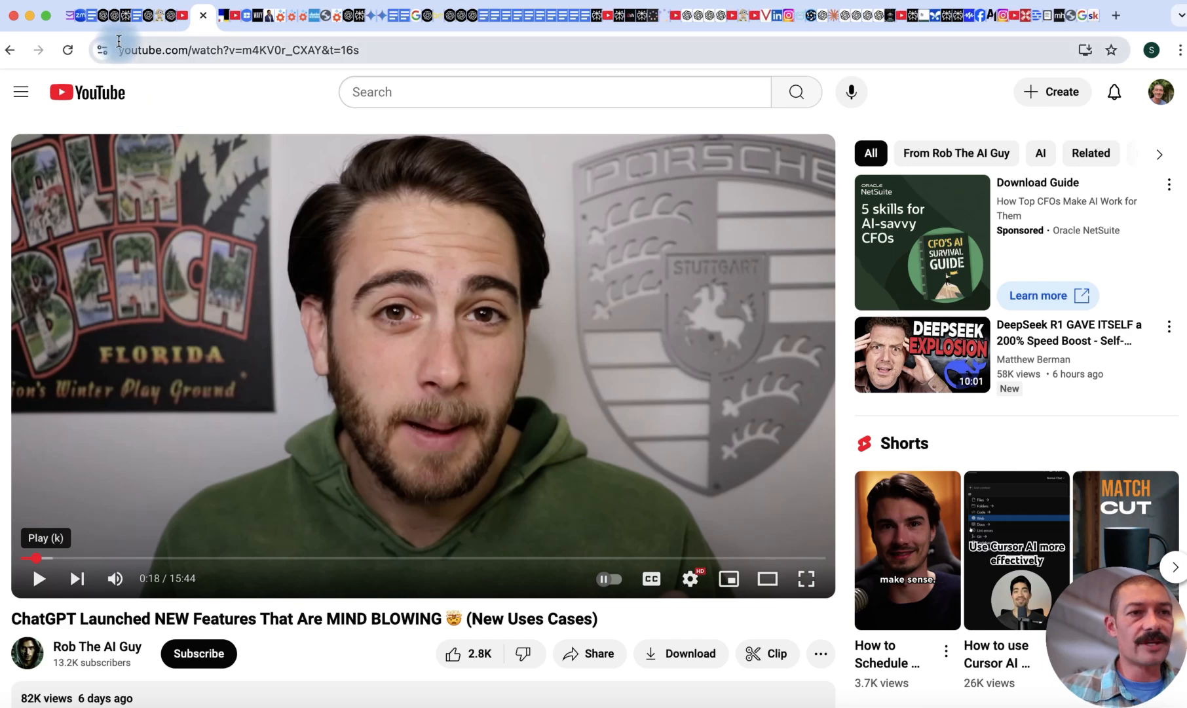
# Go to the GPTs page in ChatGPT and start creating a new GPT.
pyautogui.click(115, 19)
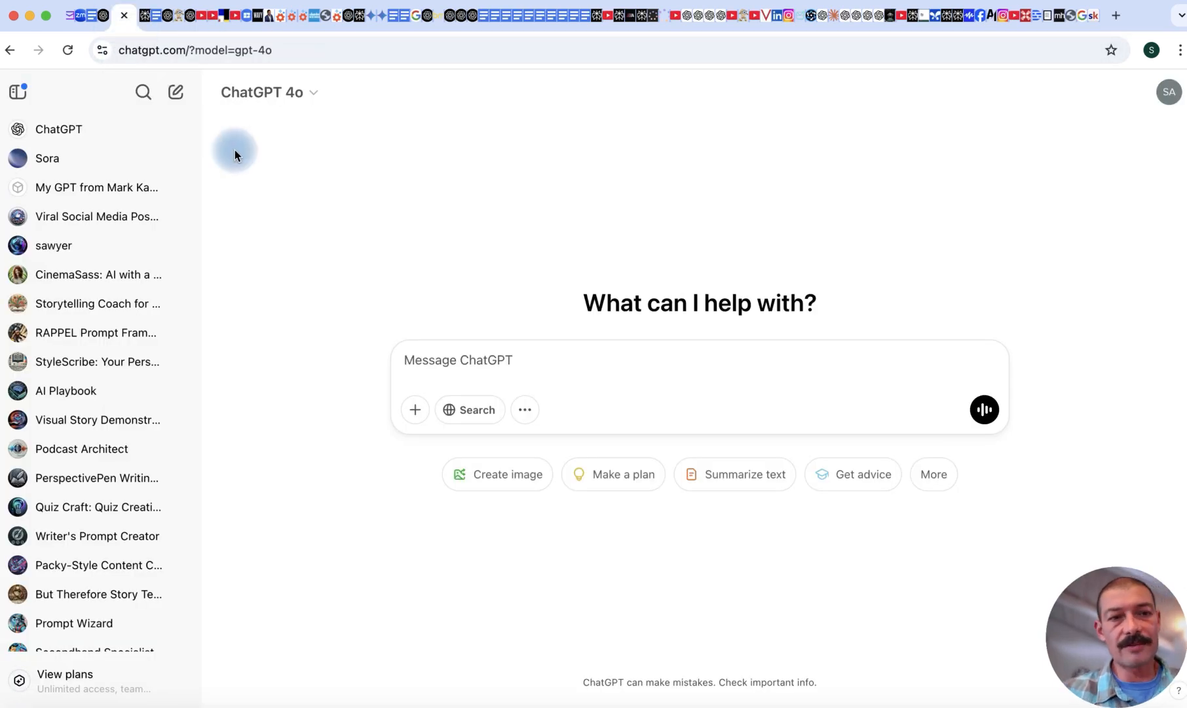
pyautogui.click(104, 17)
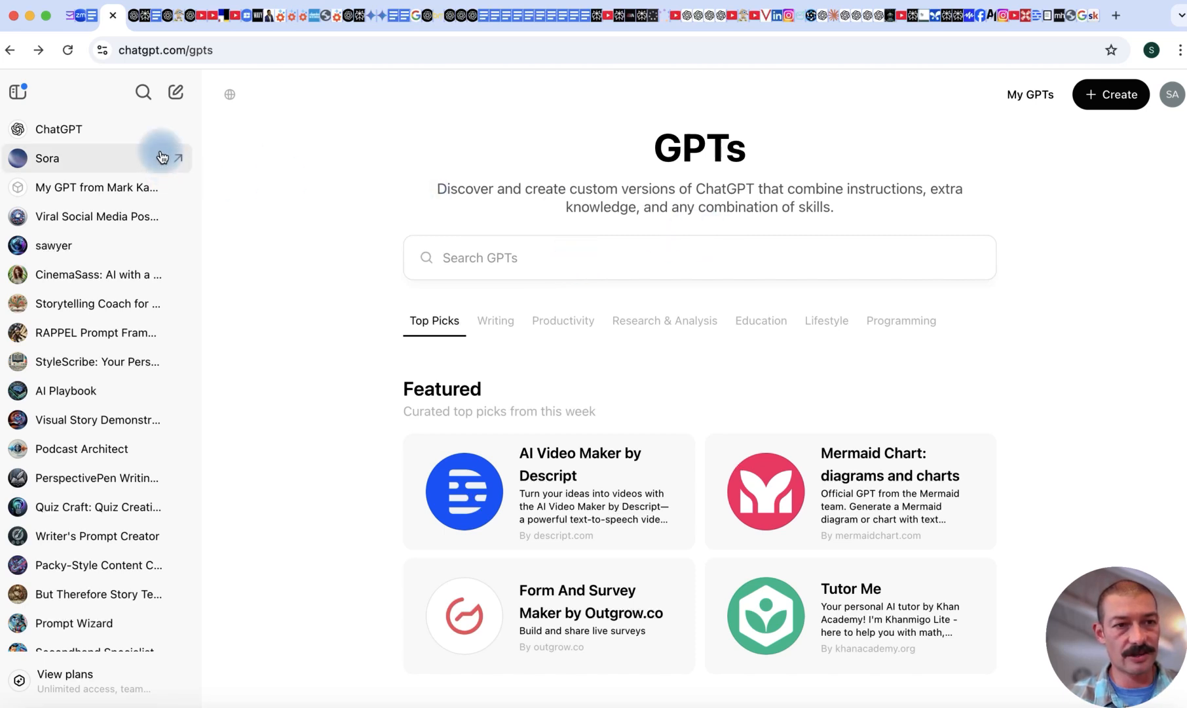
pyautogui.scroll(-5, 364, 147)
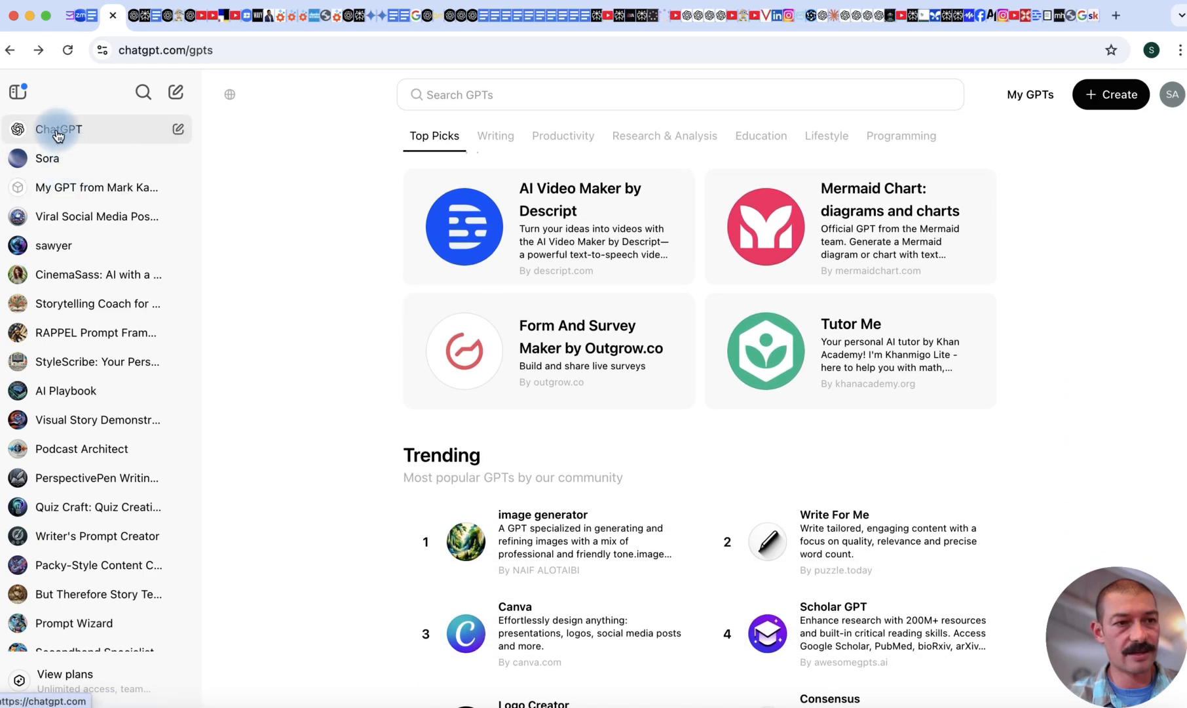
pyautogui.scroll(-5, 68, 140)
pyautogui.scroll(-2, 67, 139)
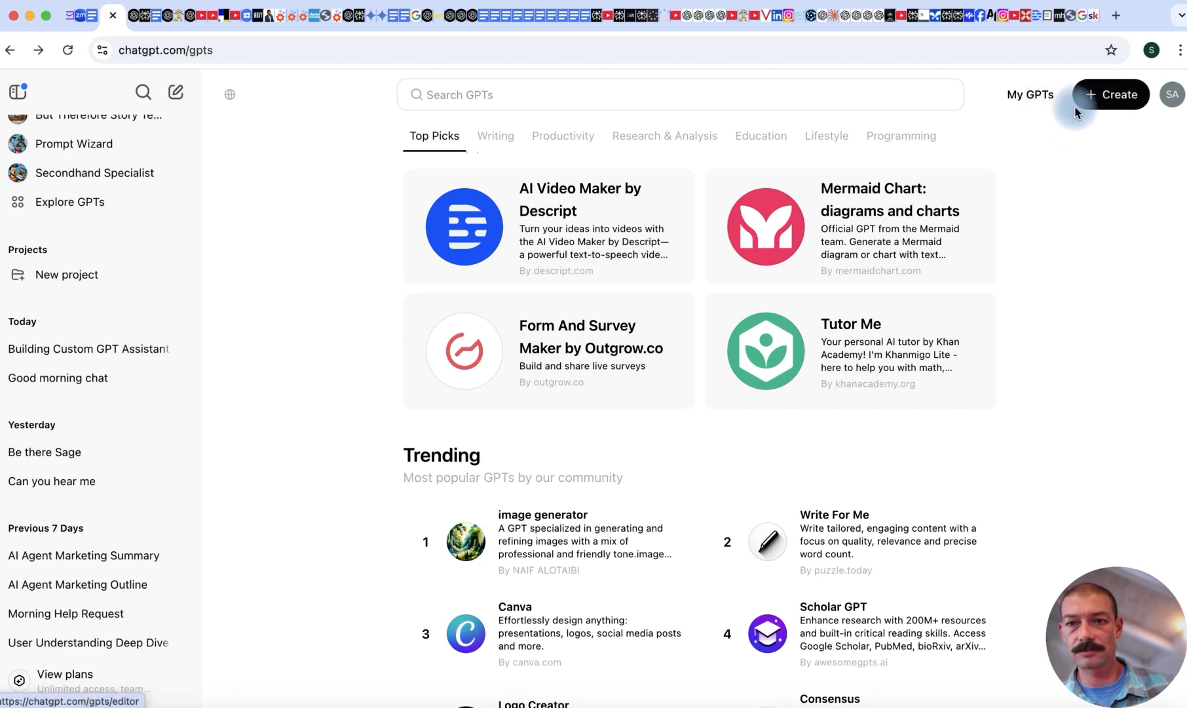
pyautogui.click(1098, 98)
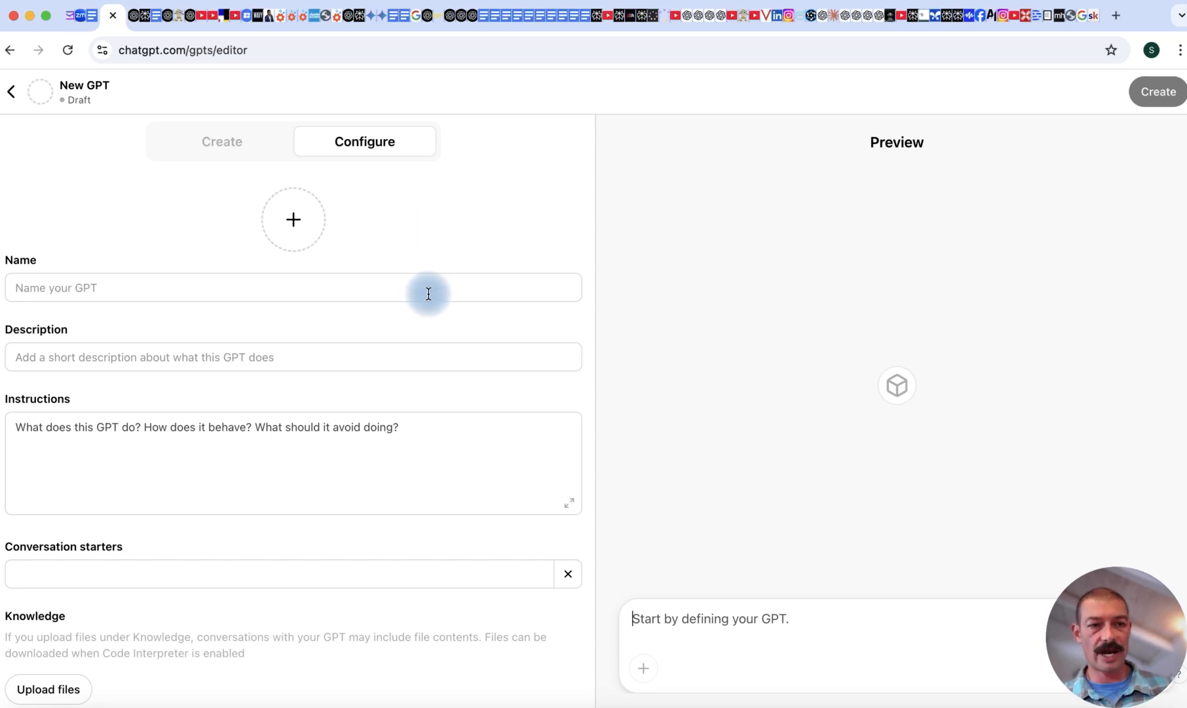
# Examine the new GPT's configuration form, including its name, description, instructions, knowledge and capabilities settings.
pyautogui.scroll(-3, 482, 436)
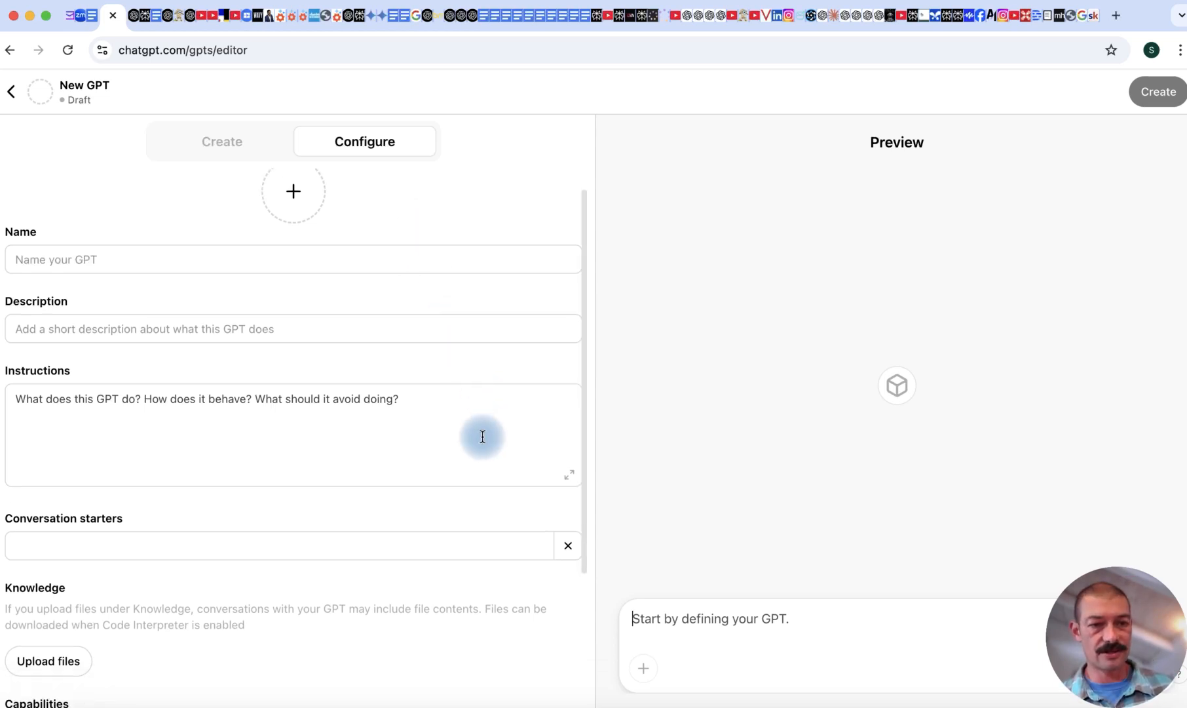
pyautogui.scroll(-2, 482, 436)
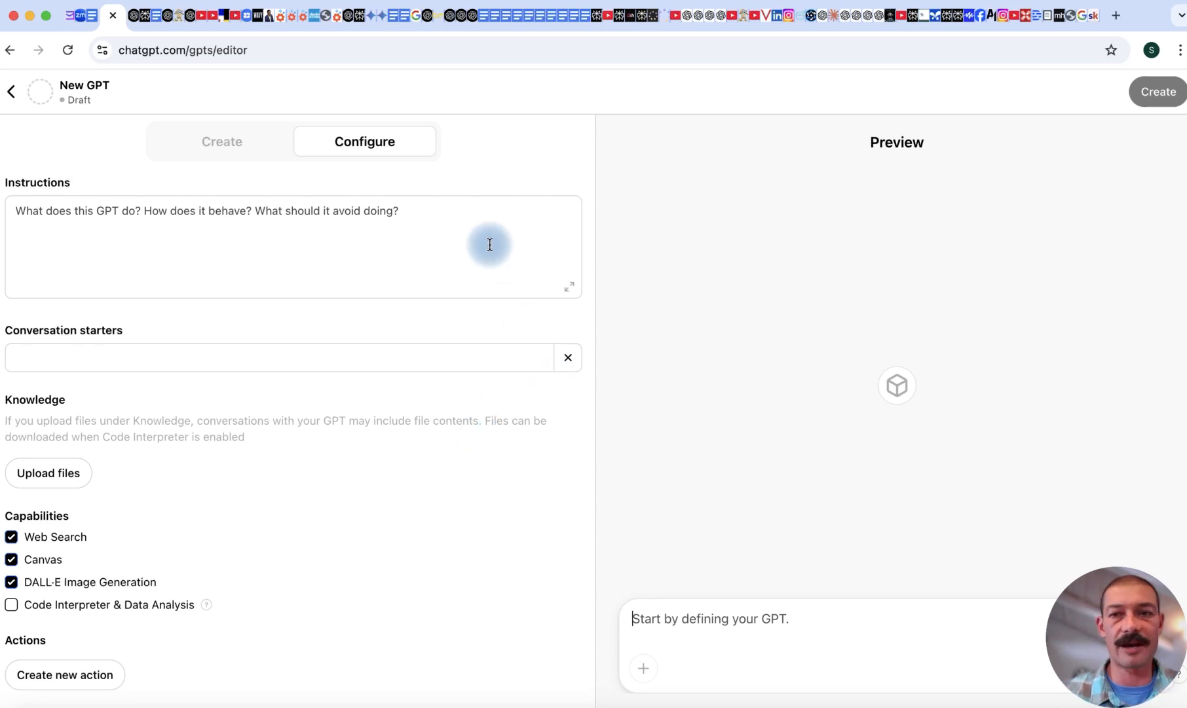
pyautogui.scroll(3, 395, 201)
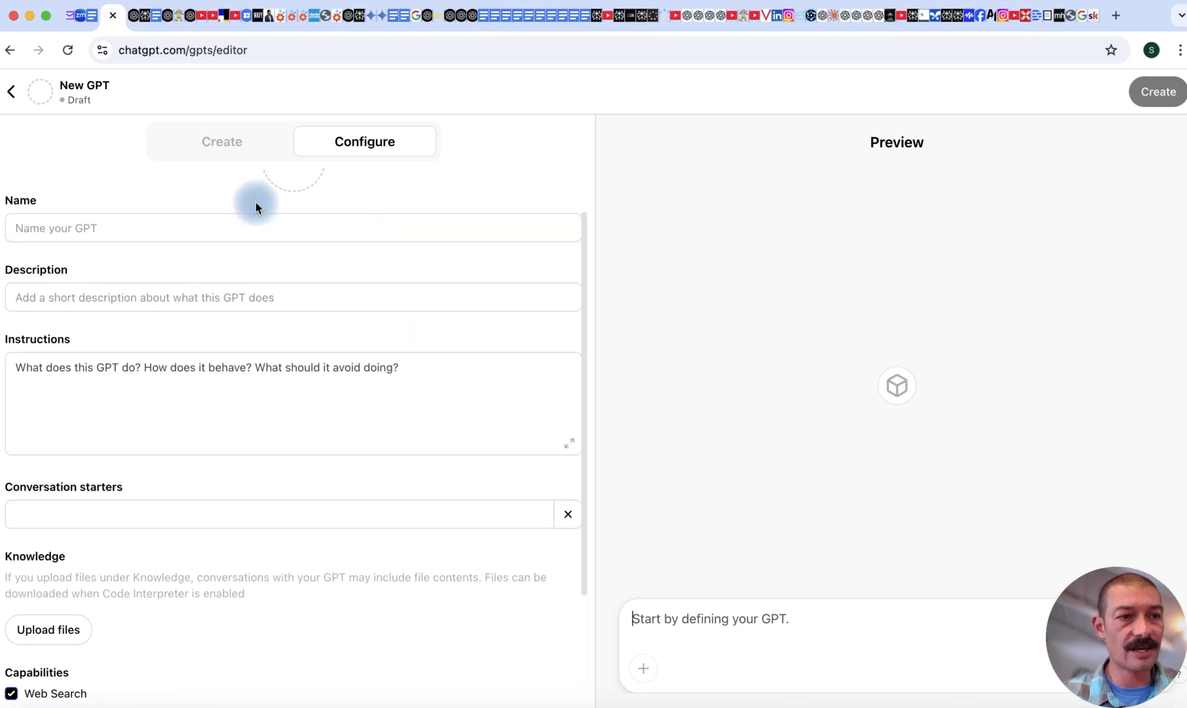
pyautogui.click(132, 226)
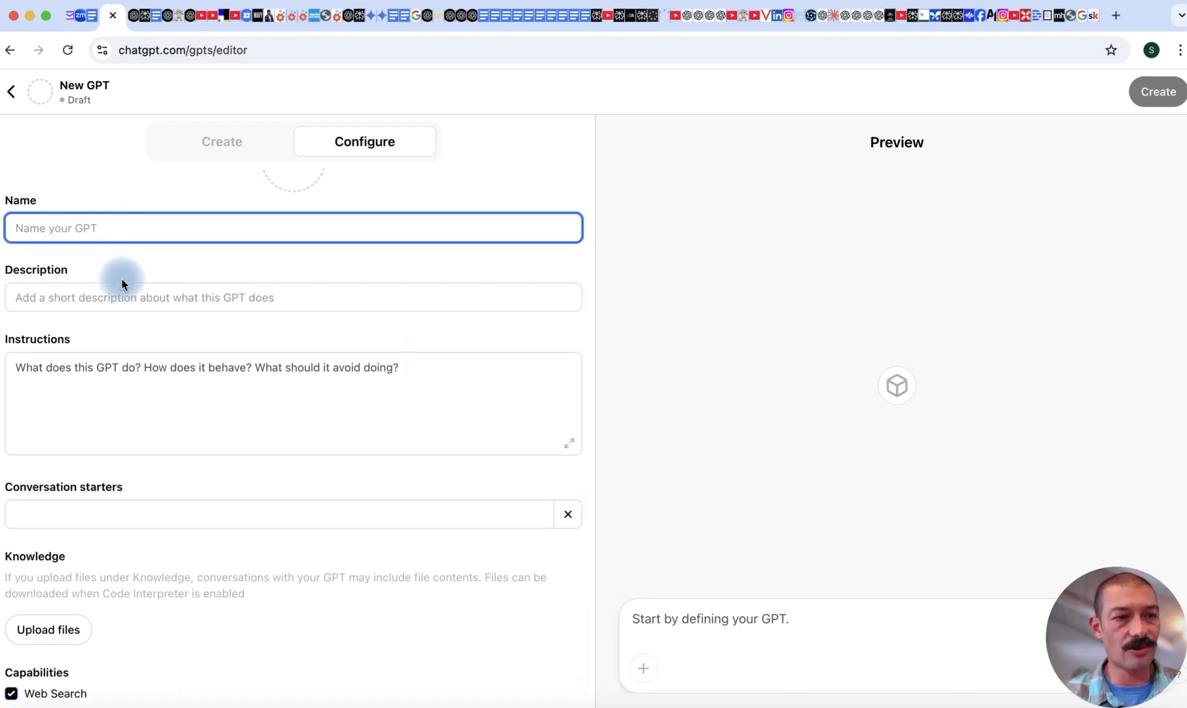
pyautogui.click(115, 299)
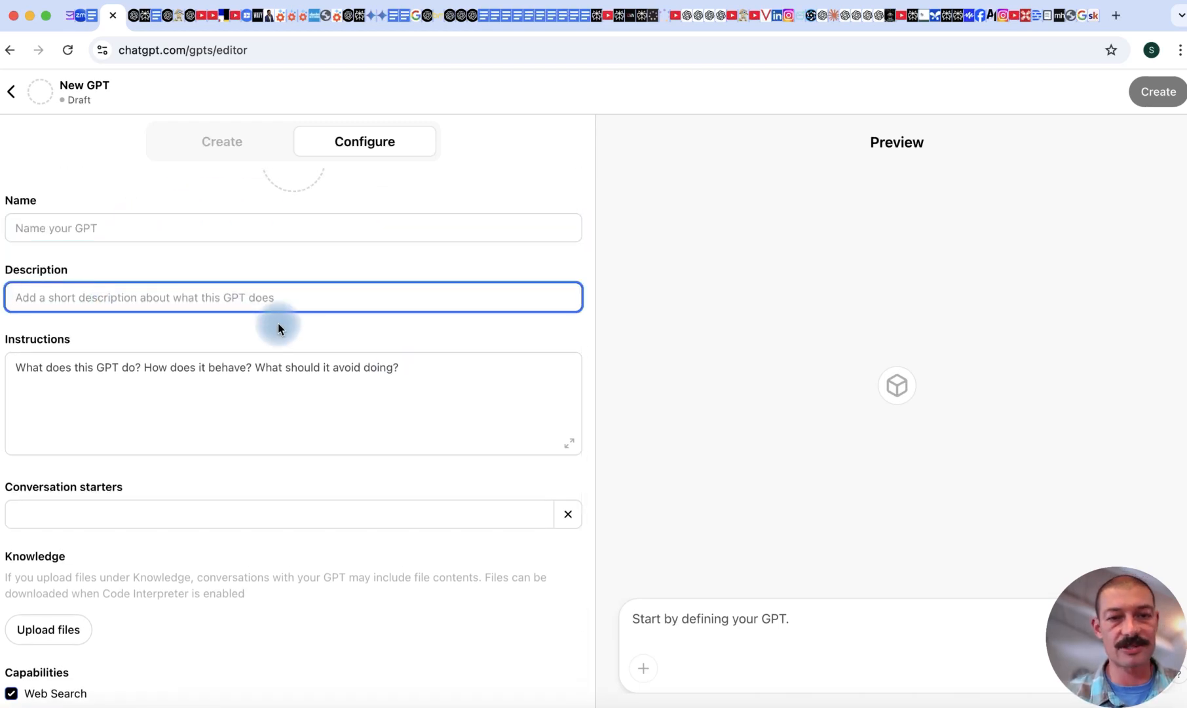
pyautogui.scroll(-1, 278, 323)
# Leave the GPT editor for the GPTs page and start a new GPT again from there.
pyautogui.click(134, 15)
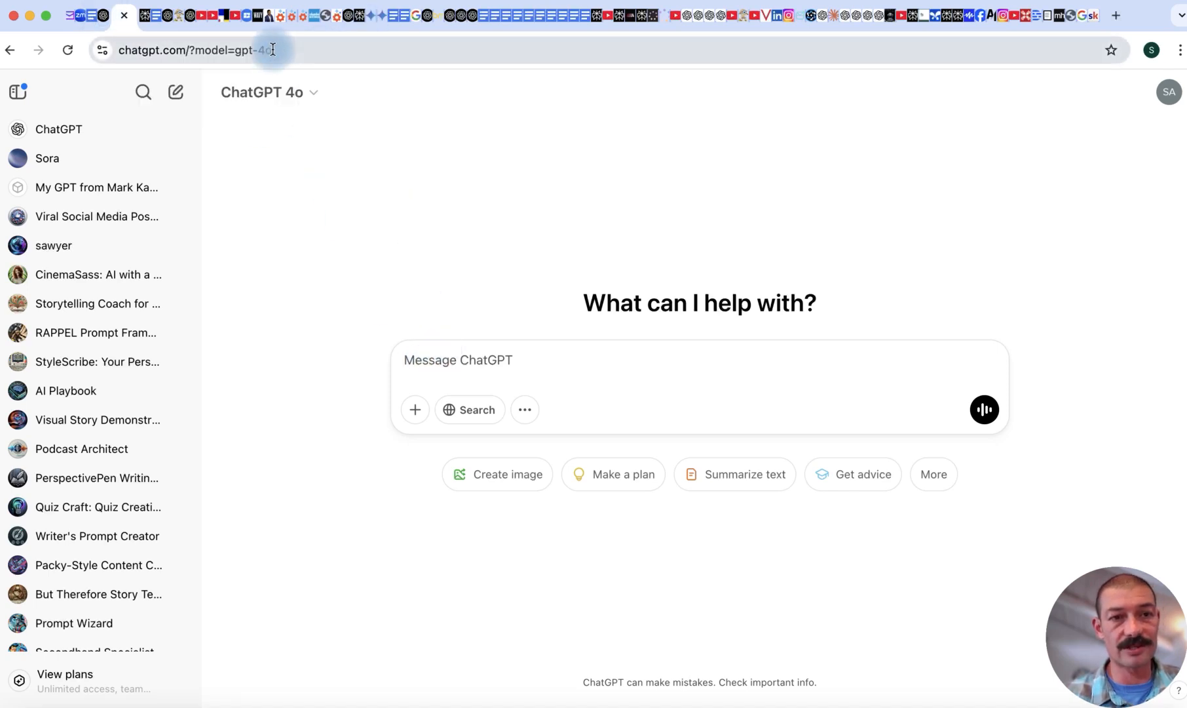
pyautogui.click(103, 18)
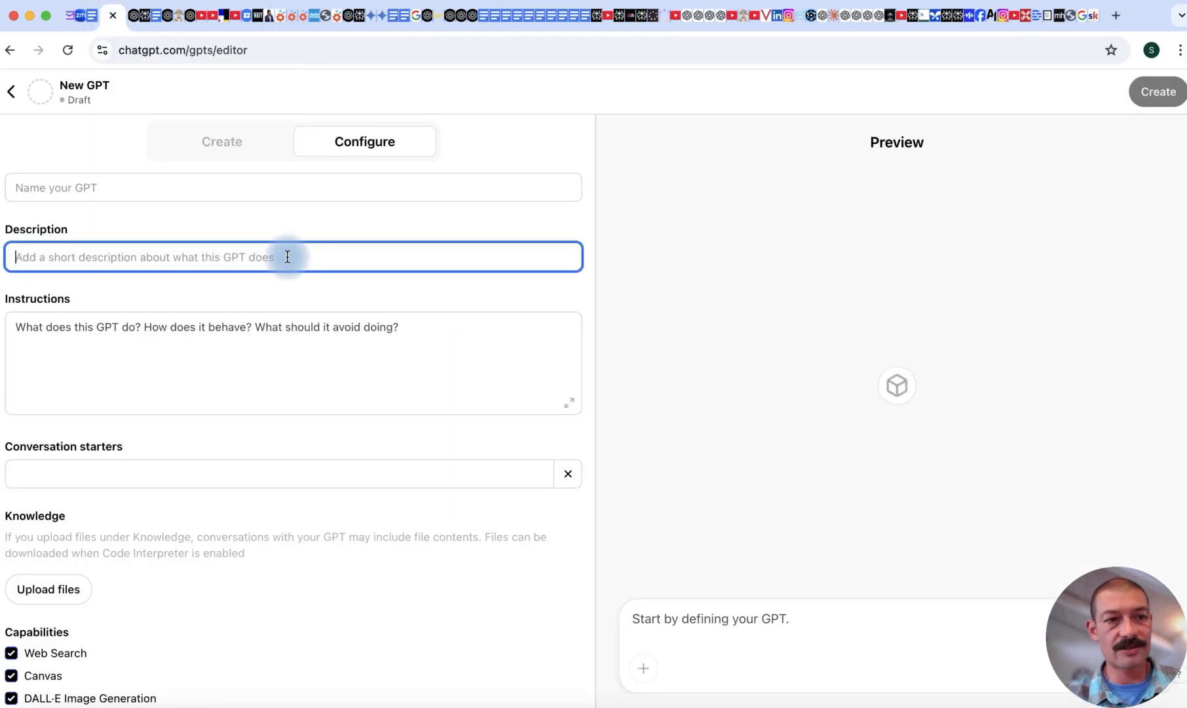
pyautogui.click(10, 51)
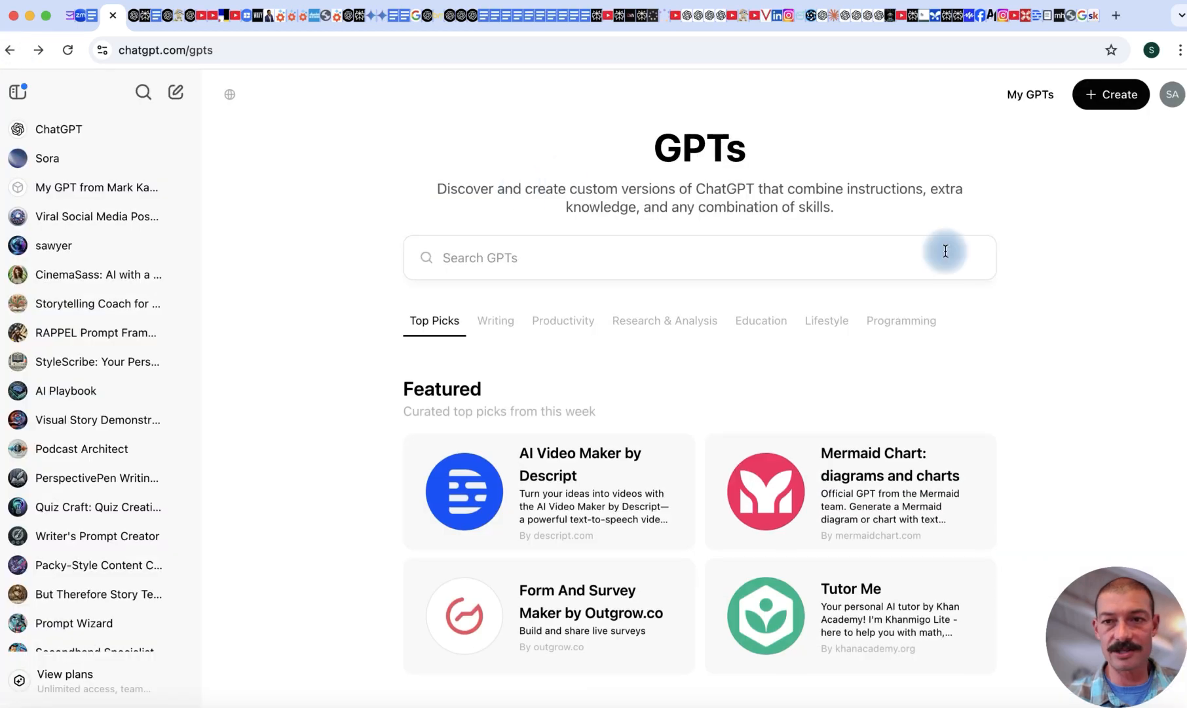
pyautogui.click(1106, 97)
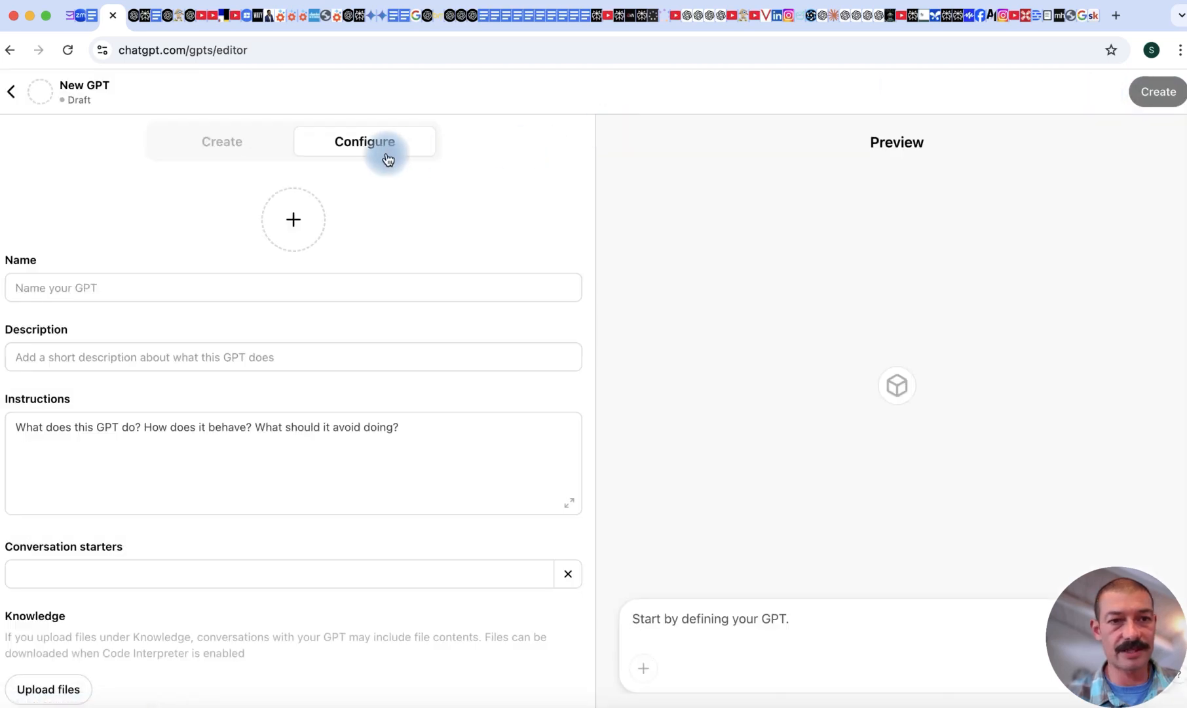
# Compare the new GPT's conversational builder with its manual configuration form.
pyautogui.click(240, 154)
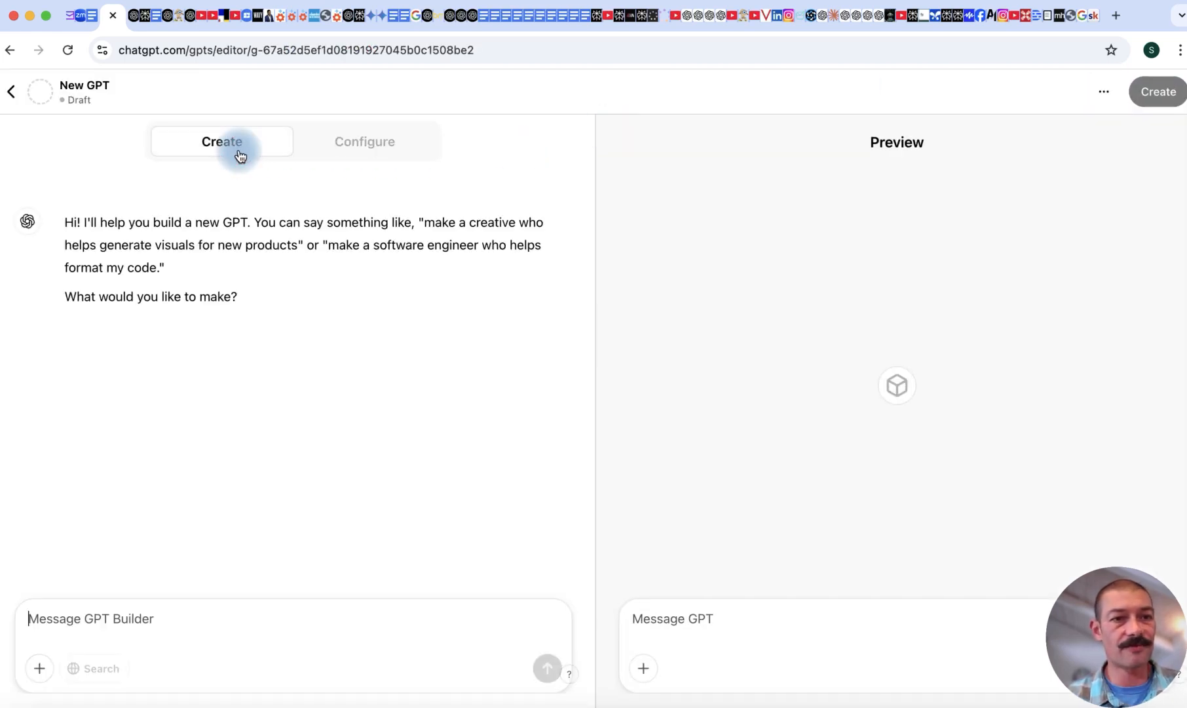
pyautogui.click(363, 155)
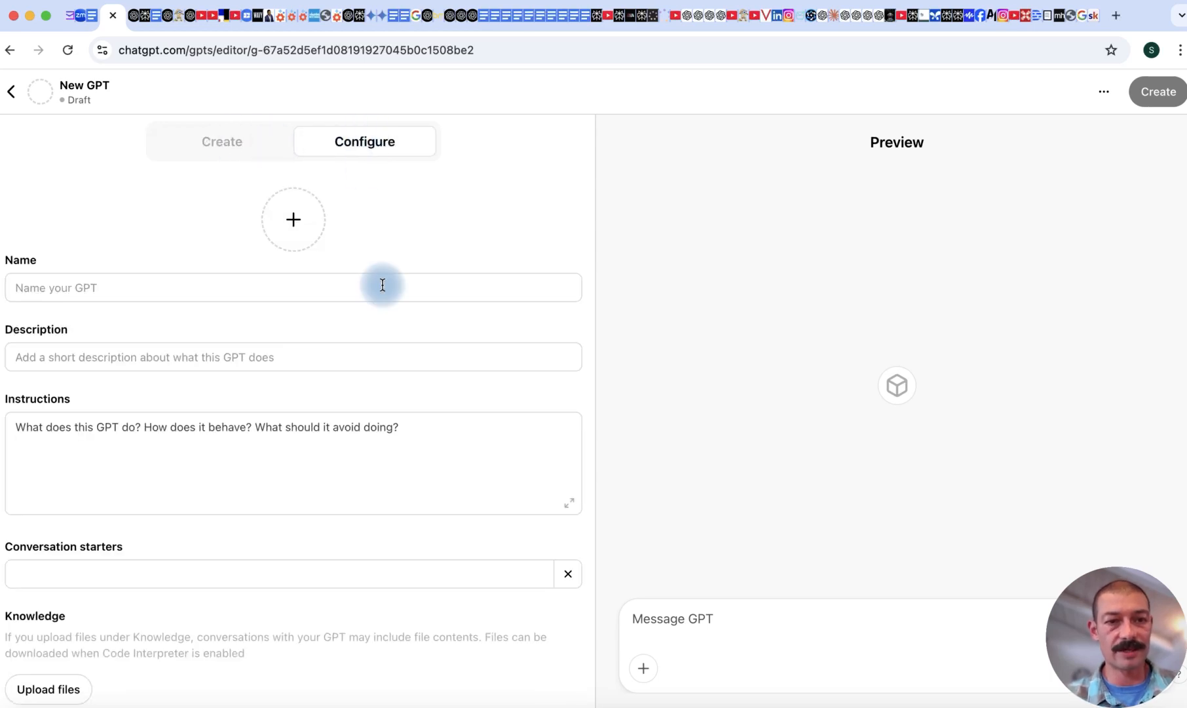
pyautogui.scroll(-5, 450, 315)
pyautogui.scroll(5, 450, 314)
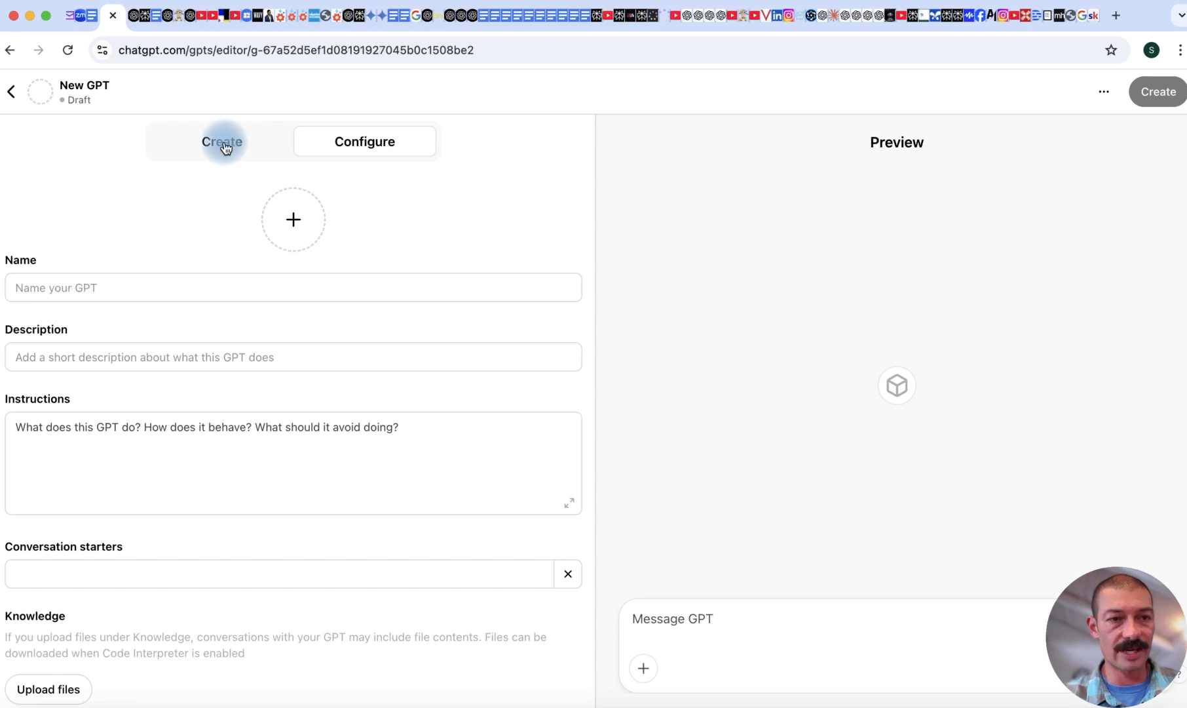
pyautogui.click(224, 146)
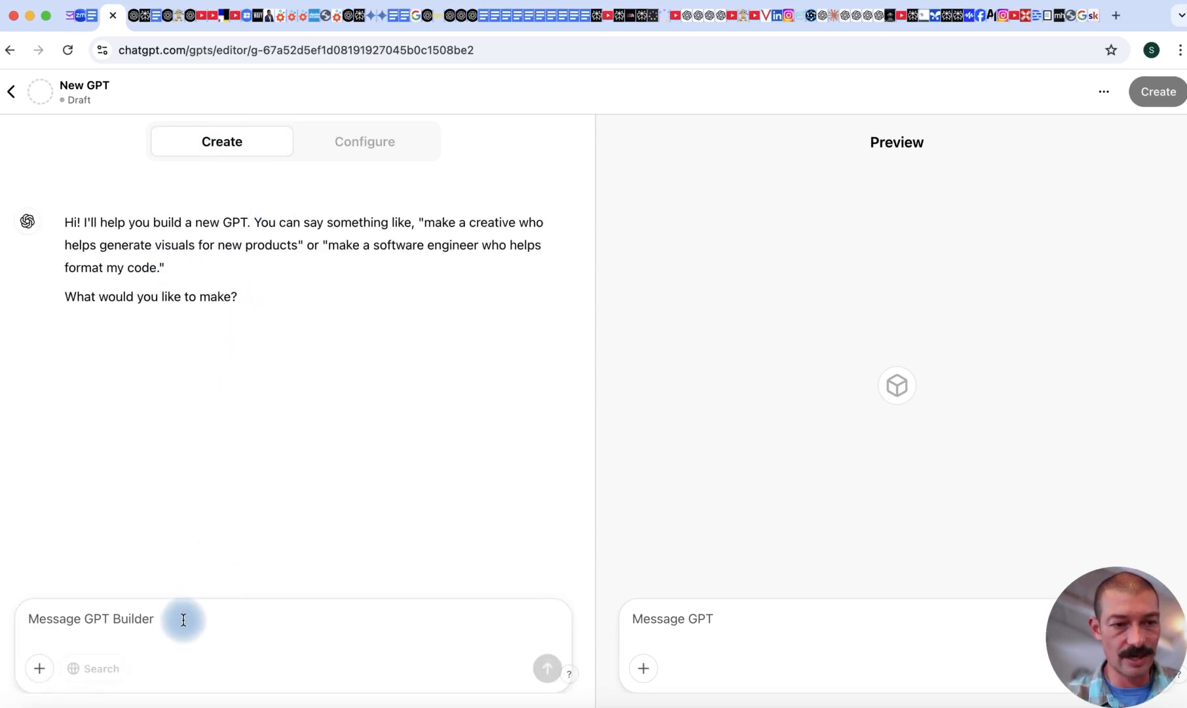
# Return to the configuration form and examine the instructions, conversation starters, knowledge and capabilities sections.
pyautogui.click(359, 151)
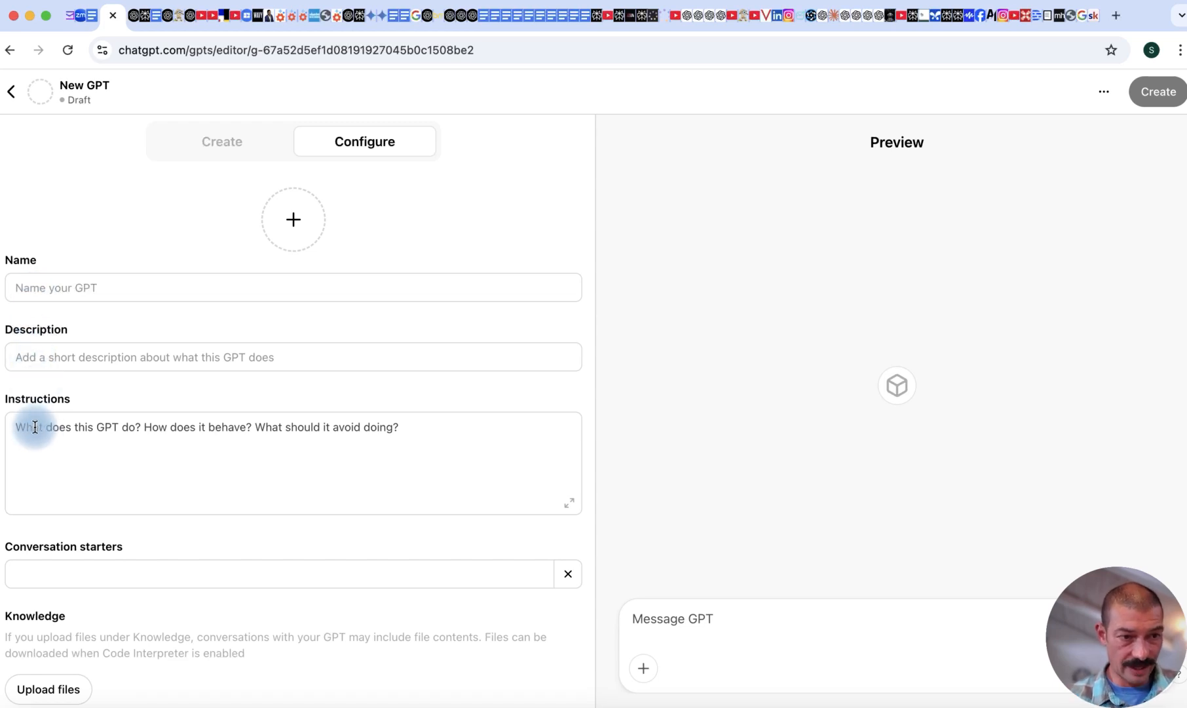
pyautogui.scroll(-3, 72, 455)
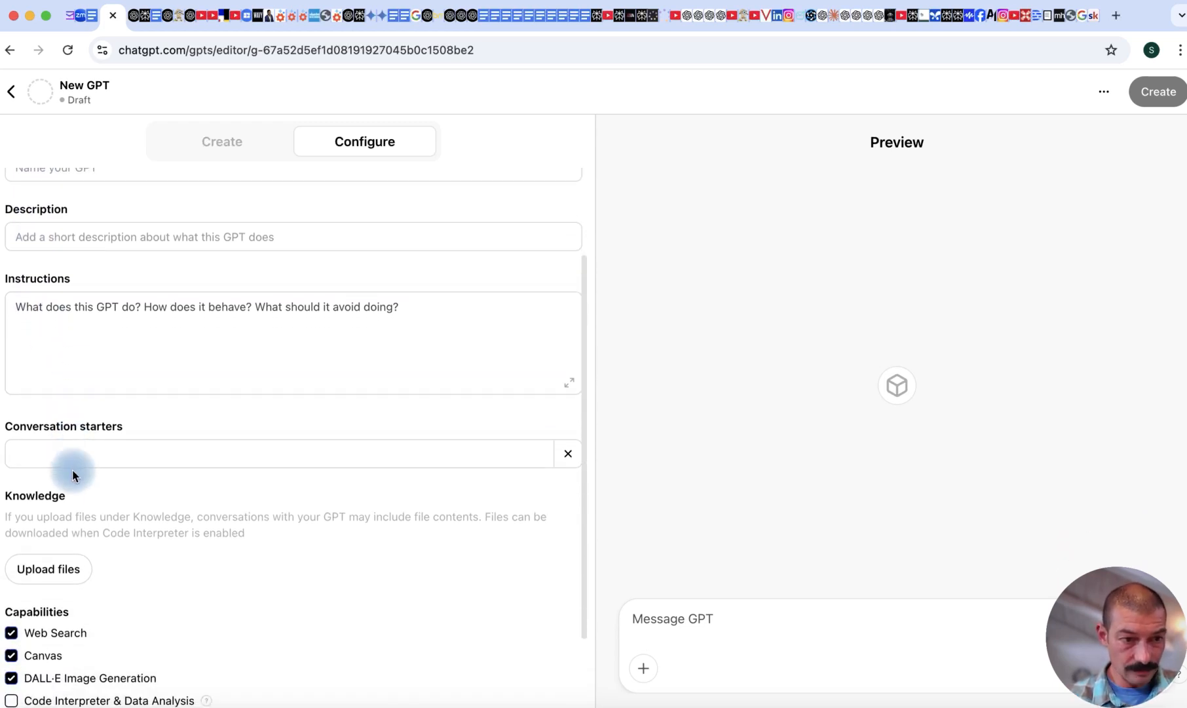
pyautogui.click(87, 457)
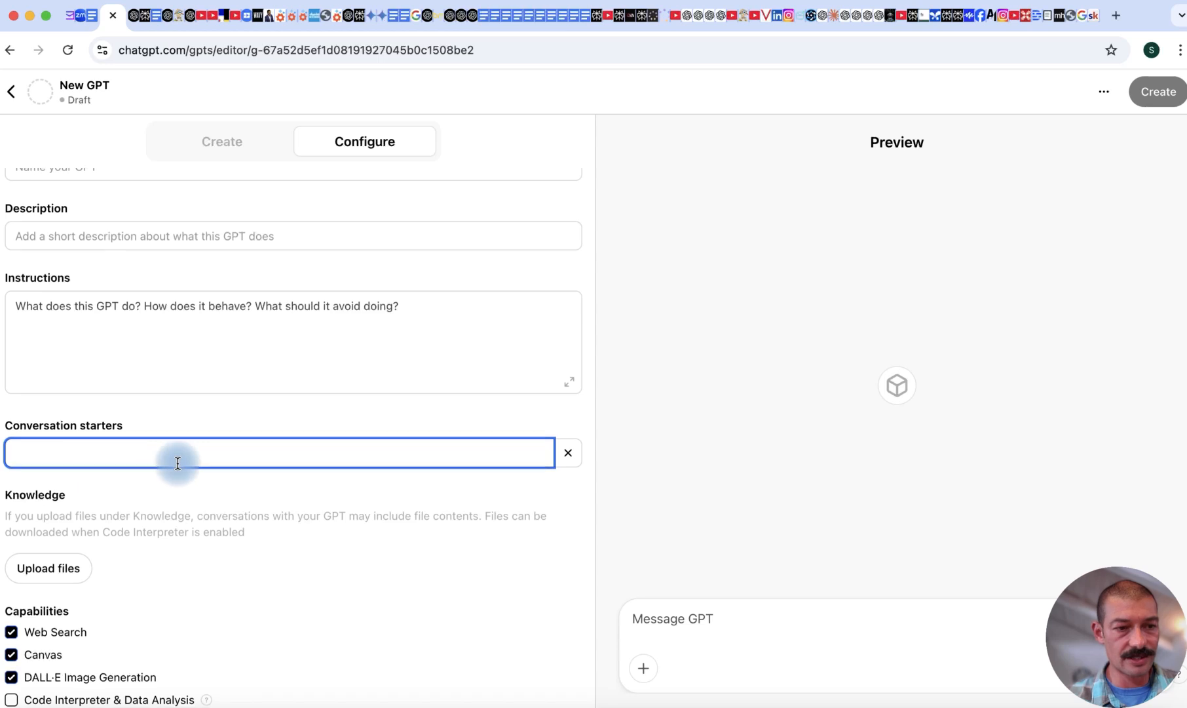
pyautogui.scroll(-2, 131, 462)
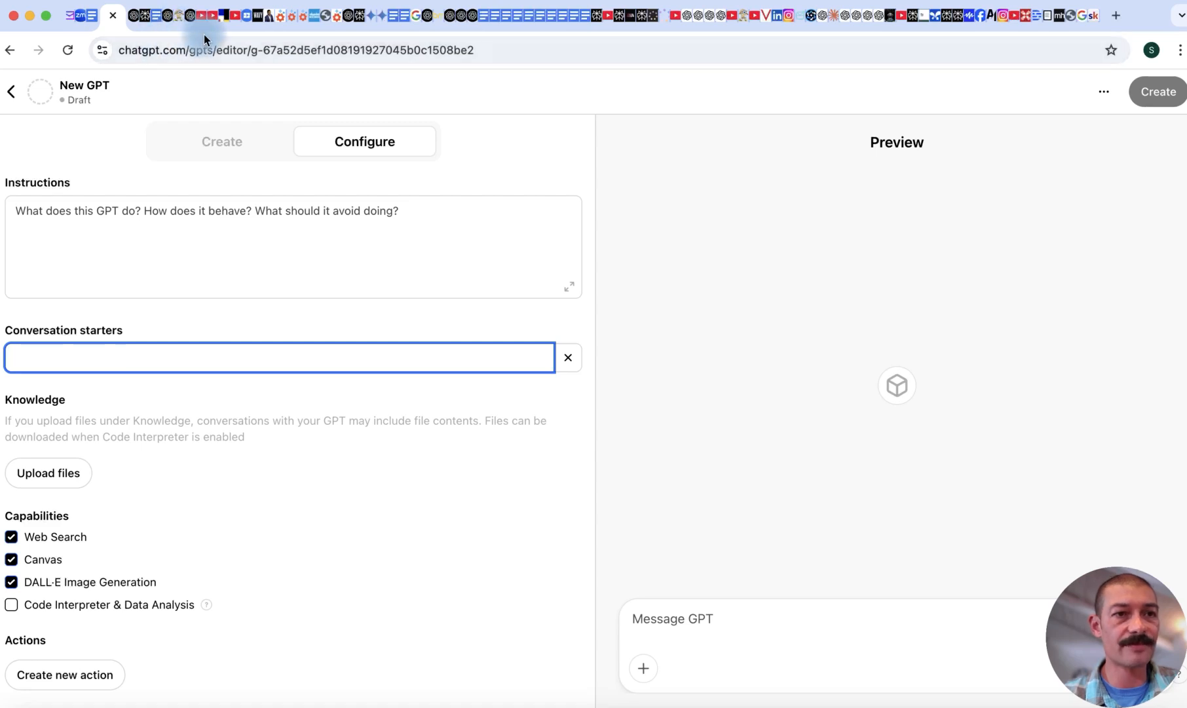
# Revisit the ChatGPT conversation listing the viral video strategies and return to the new GPT's configuration form.
pyautogui.click(199, 16)
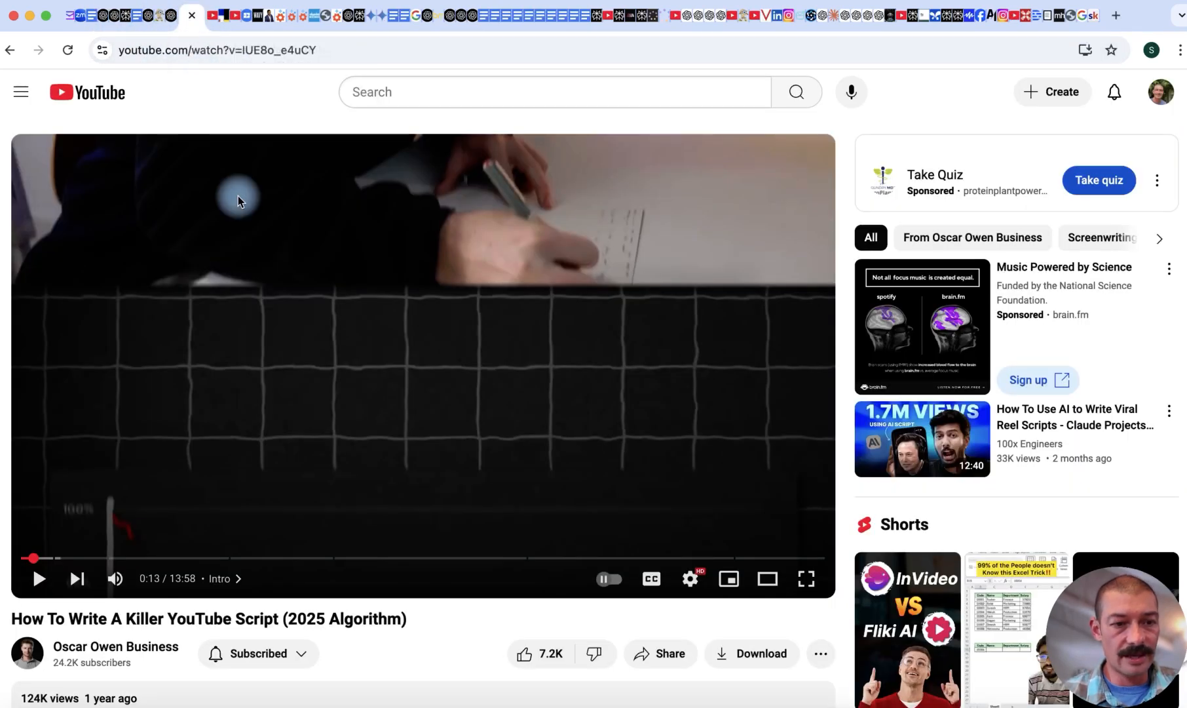
pyautogui.click(169, 22)
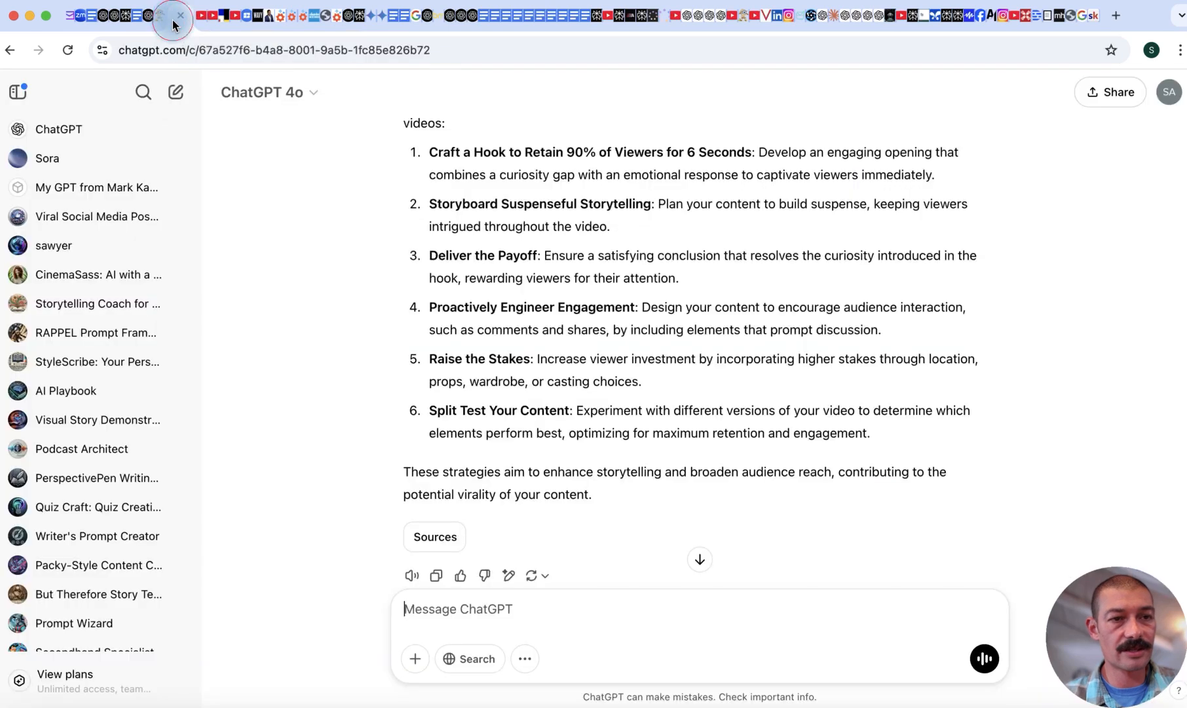
pyautogui.click(108, 20)
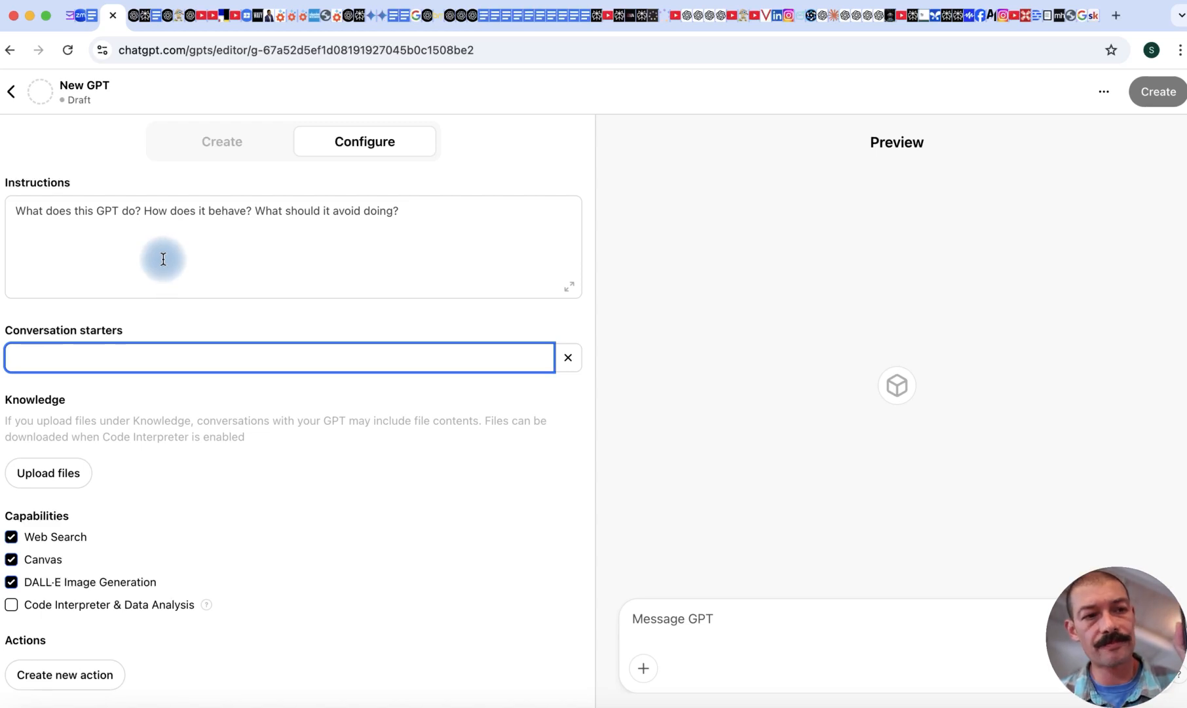
# Compare the new GPT's instructions field with the message box of a blank ChatGPT 4o chat.
pyautogui.click(71, 217)
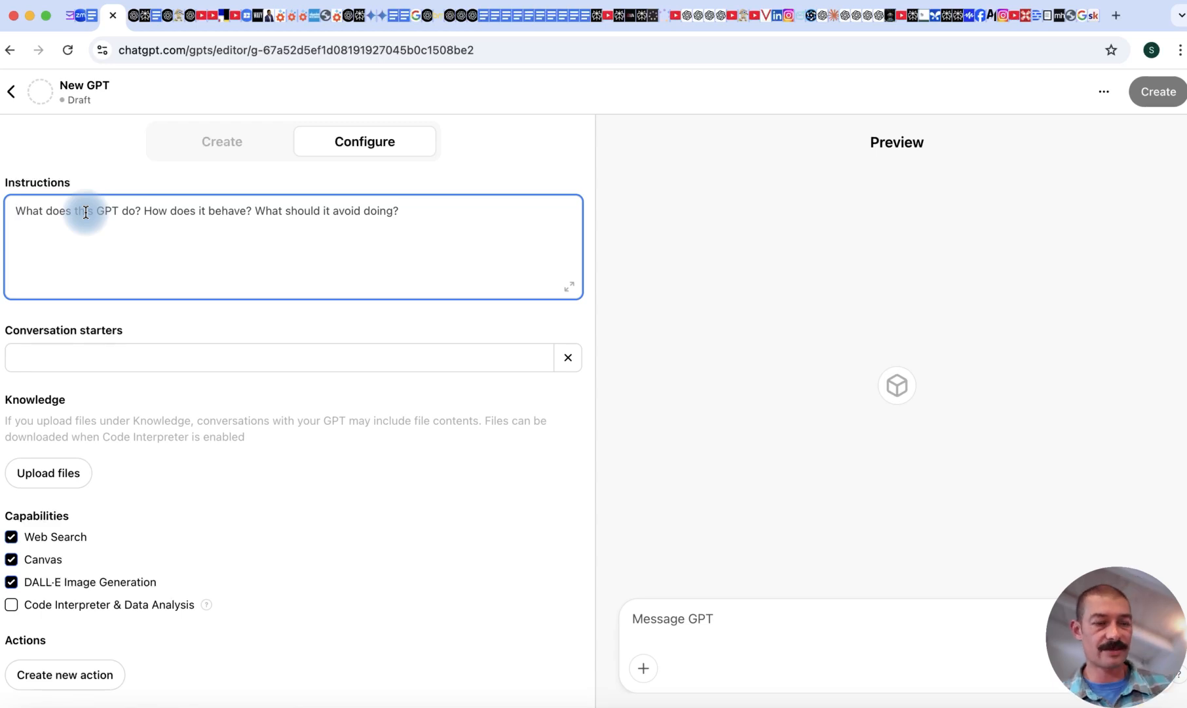
pyautogui.click(135, 17)
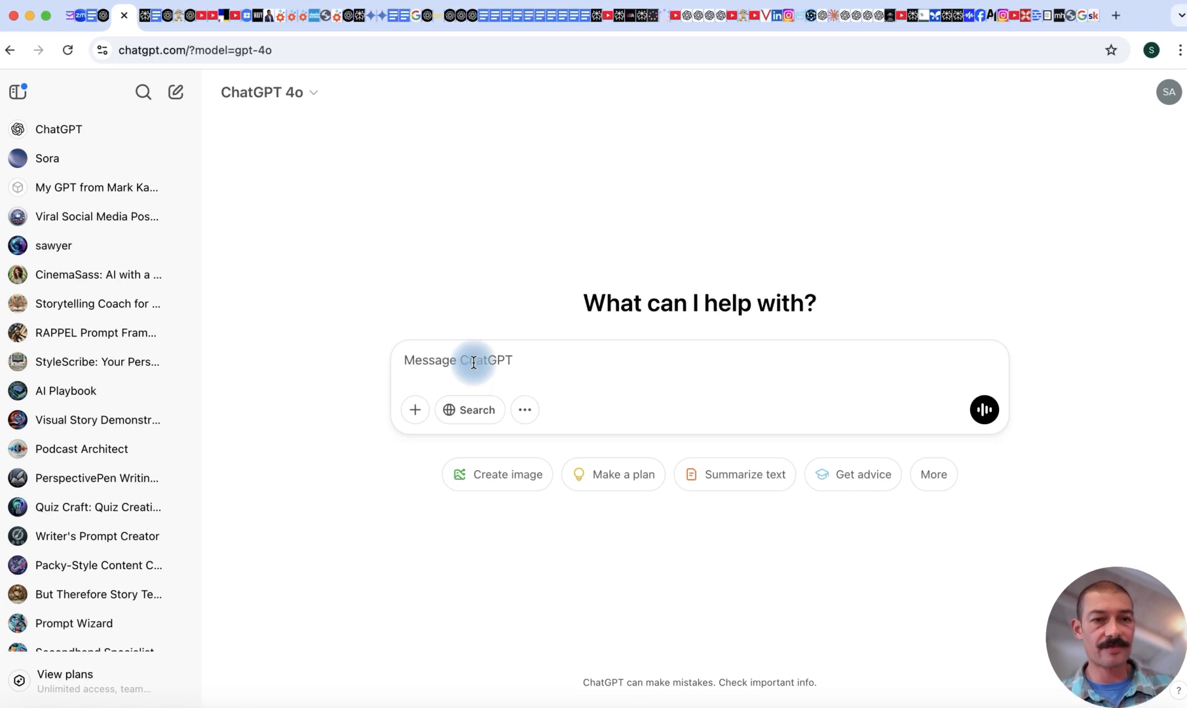
pyautogui.click(101, 15)
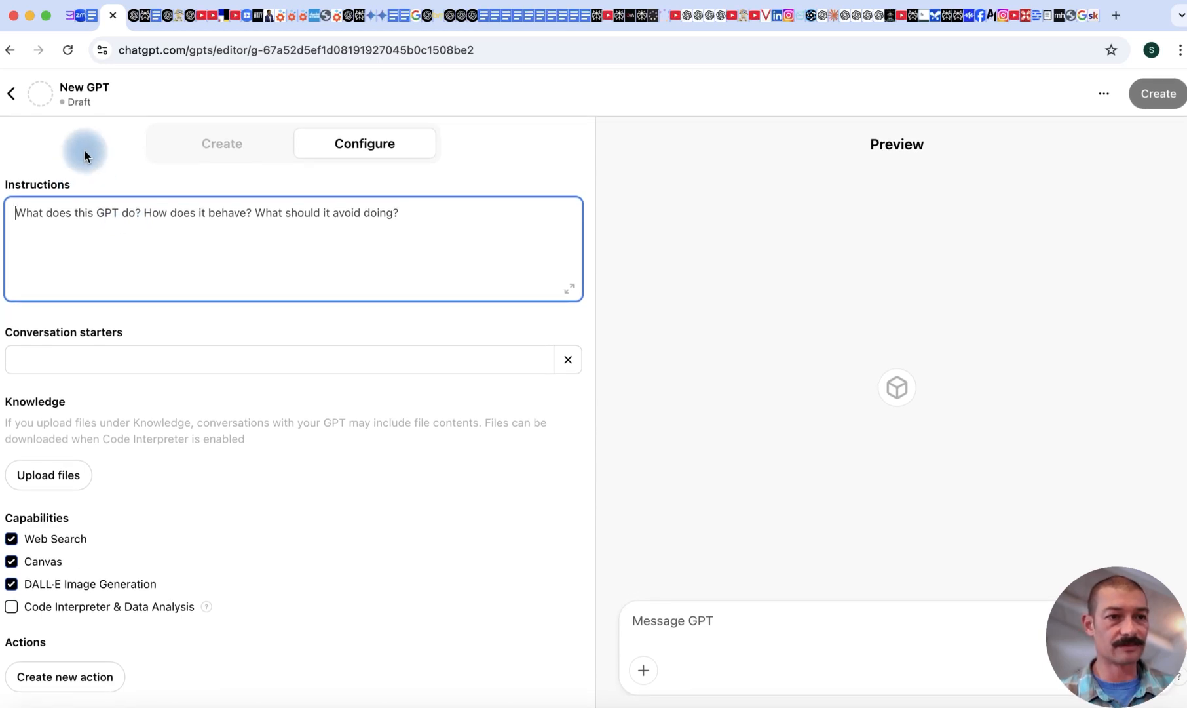
pyautogui.click(136, 14)
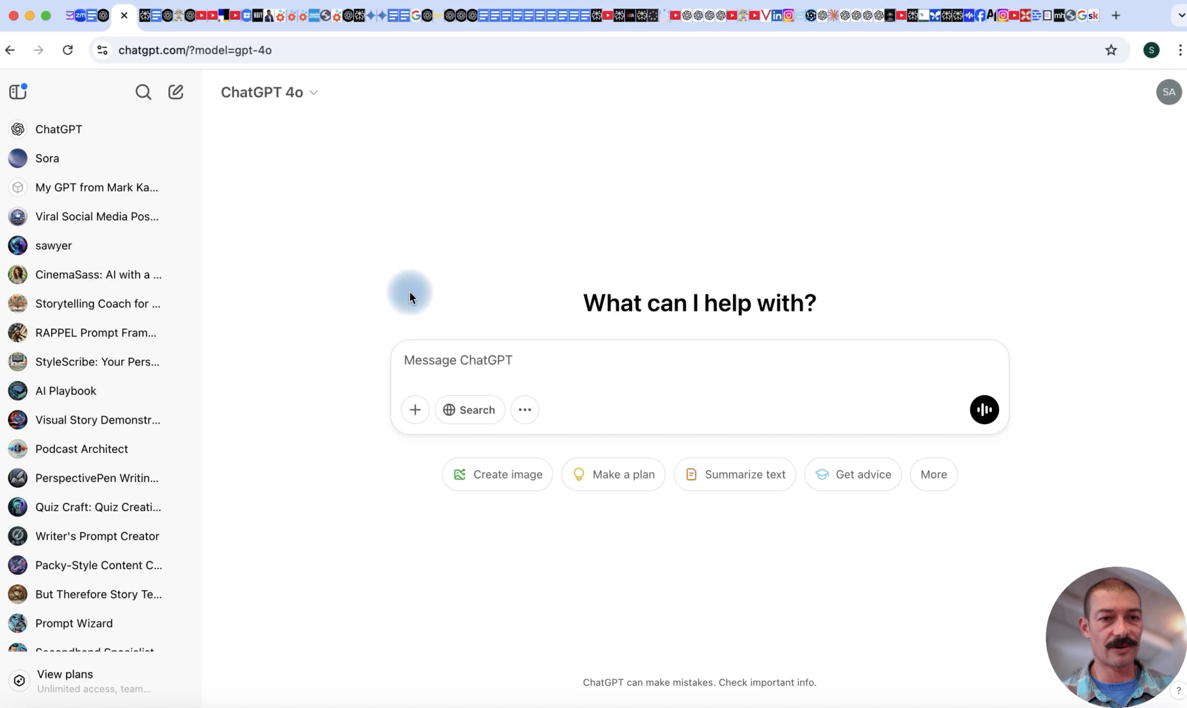
pyautogui.click(95, 18)
# Look over the new GPT's configuration form from name and description through instructions to knowledge and capabilities.
pyautogui.scroll(3, 223, 177)
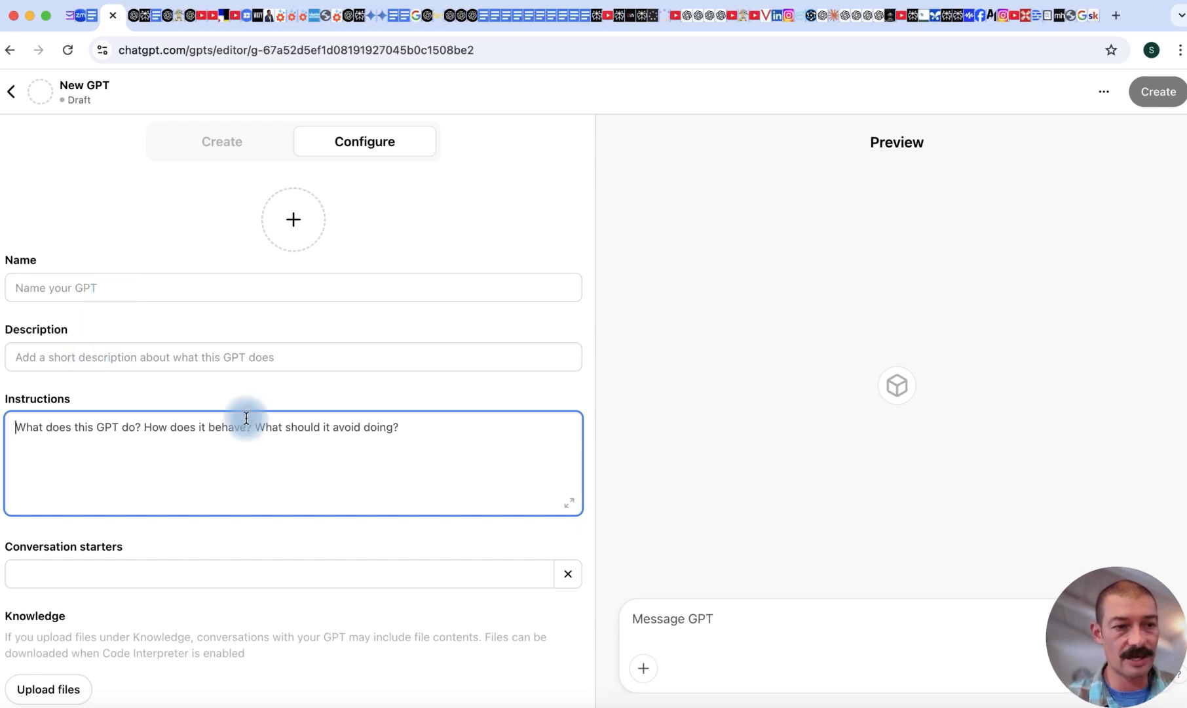
pyautogui.scroll(-5, 245, 418)
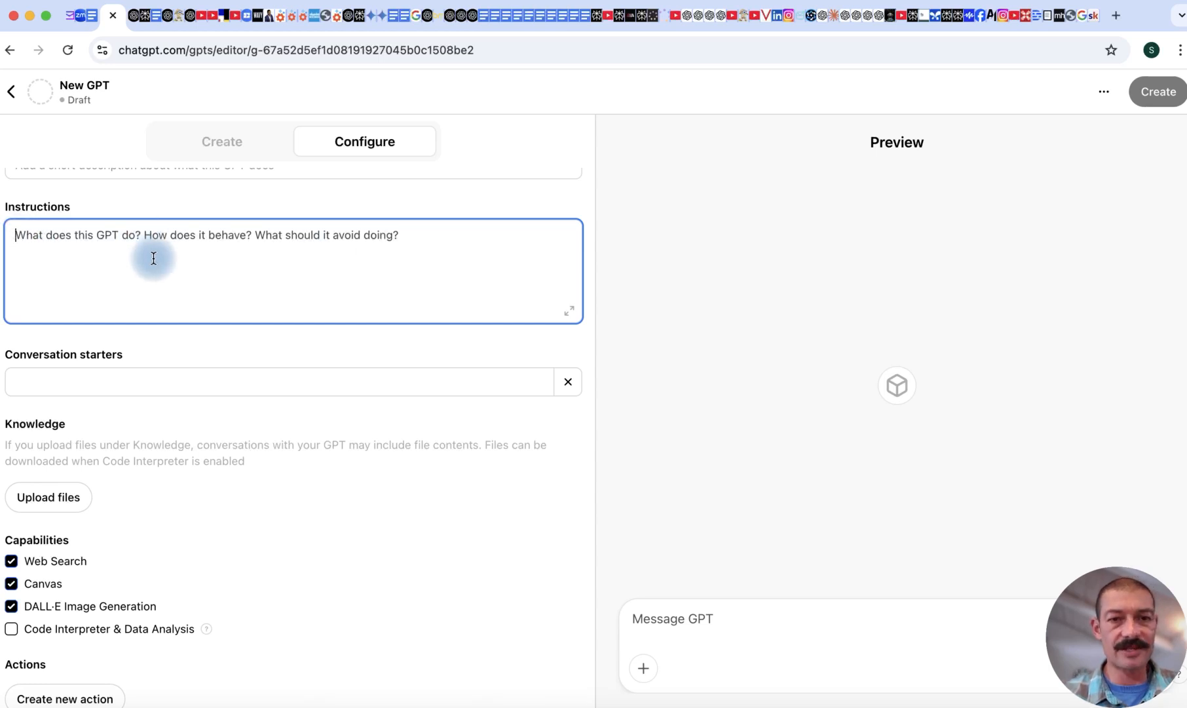
pyautogui.scroll(5, 312, 300)
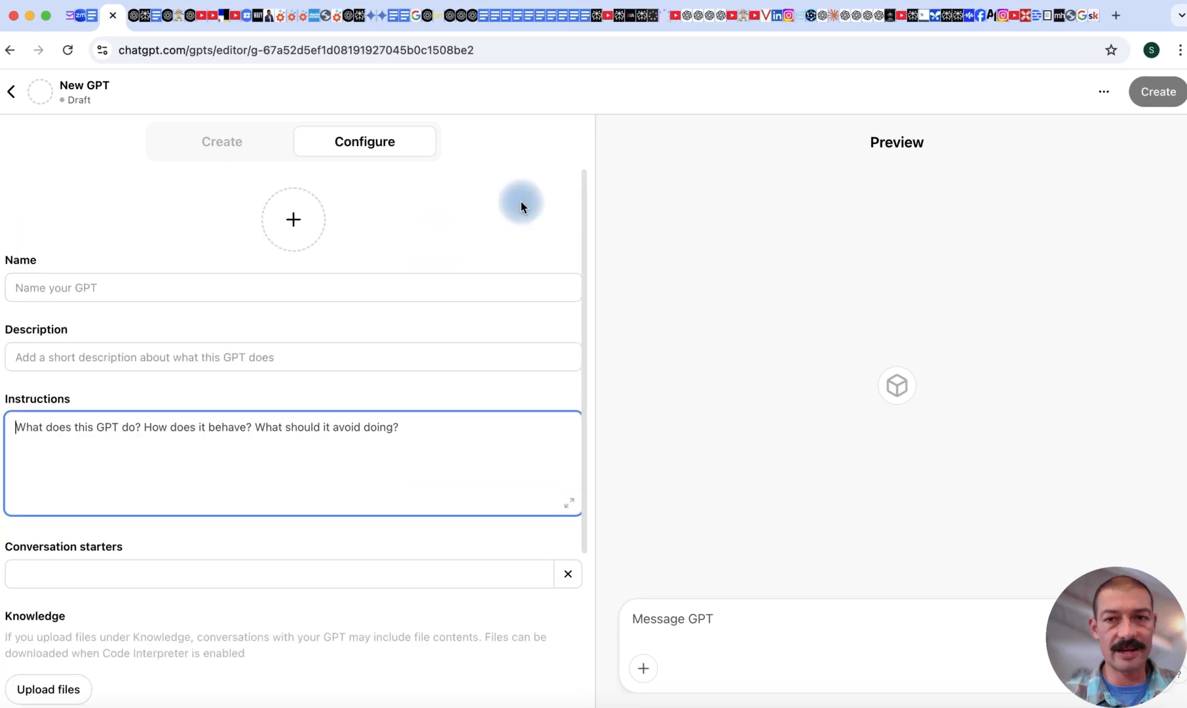